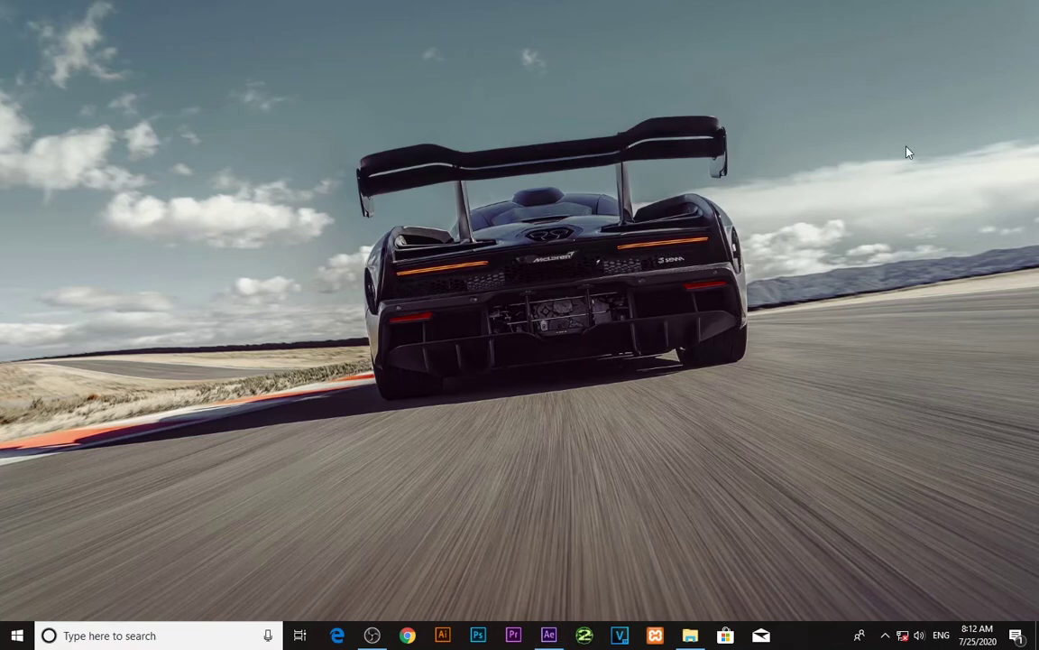
# Switch to After Effects and create a new composition named audio
pyautogui.click(549, 635)
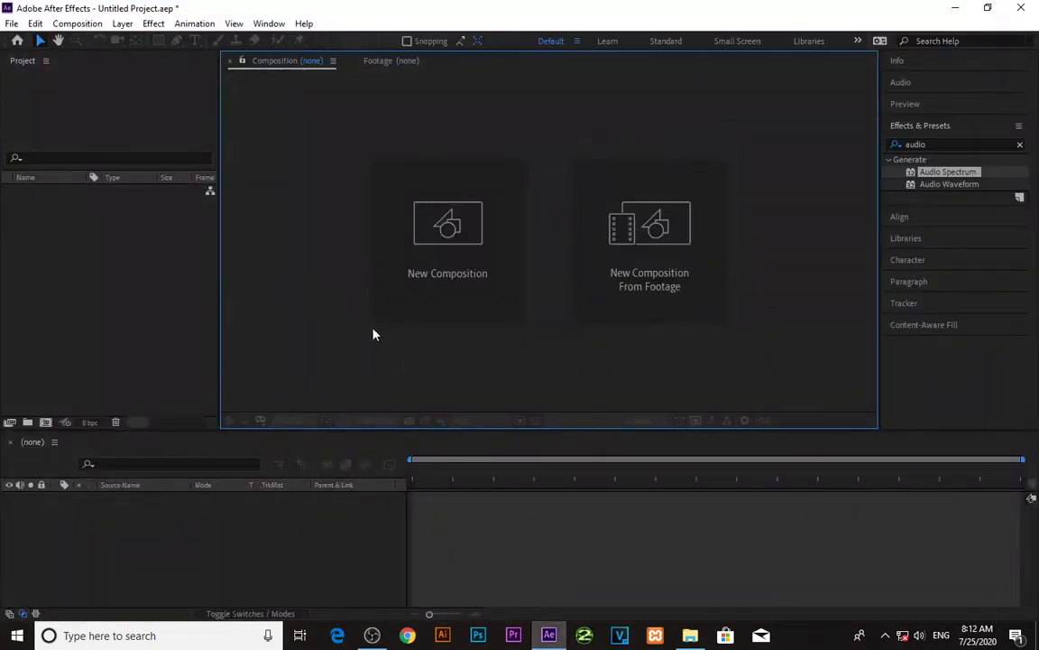
pyautogui.click(422, 243)
pyautogui.write('audio')
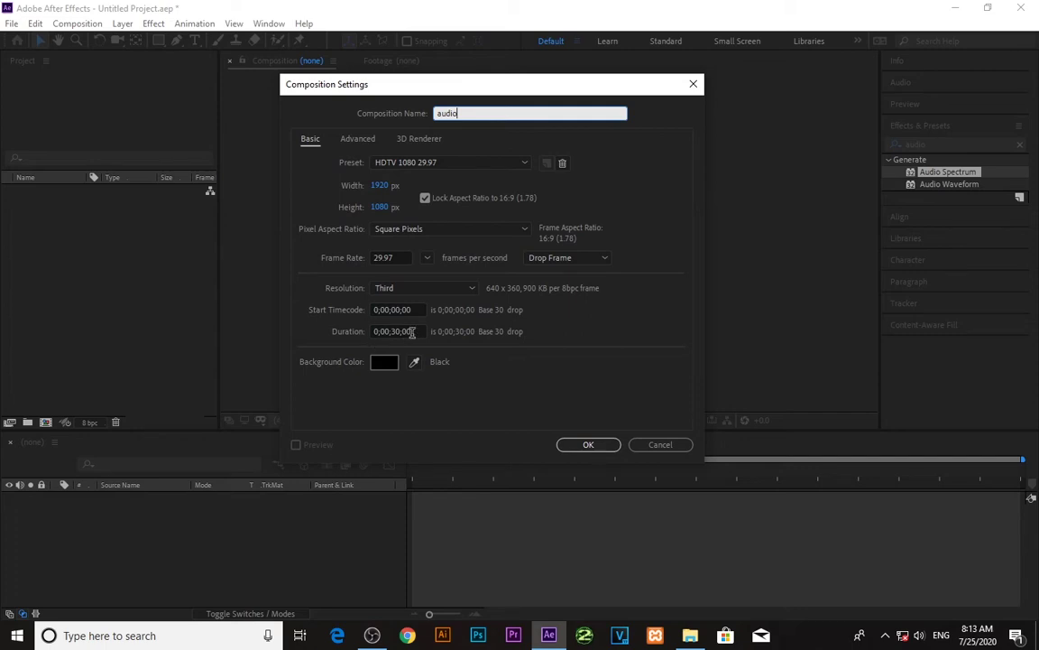
pyautogui.click(587, 445)
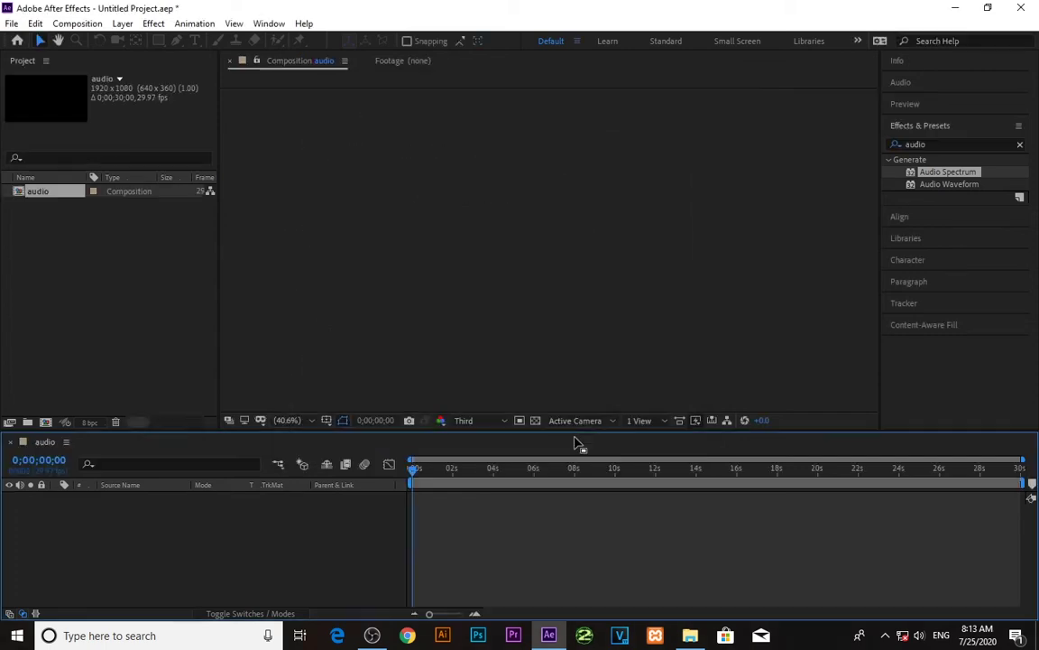
# Import the BG.jpg image and the Jetta.mp3 track from the file folder into the project
pyautogui.click(173, 294)
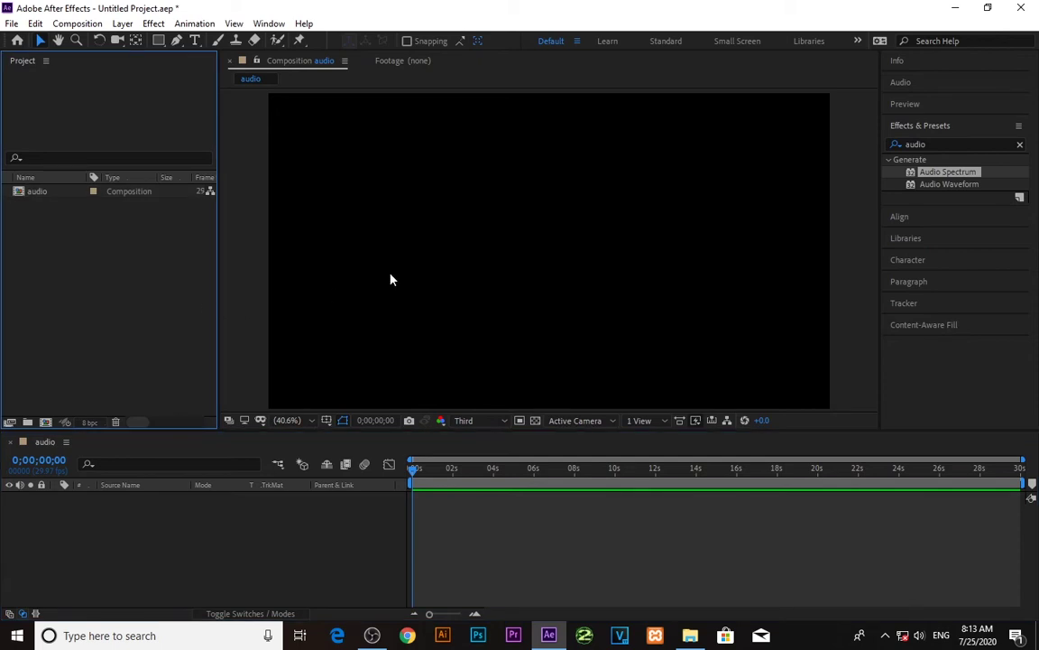
pyautogui.click(389, 277)
pyautogui.click(184, 297)
pyautogui.click(690, 635)
pyautogui.moveTo(441, 298); pyautogui.dragTo(46, 297)
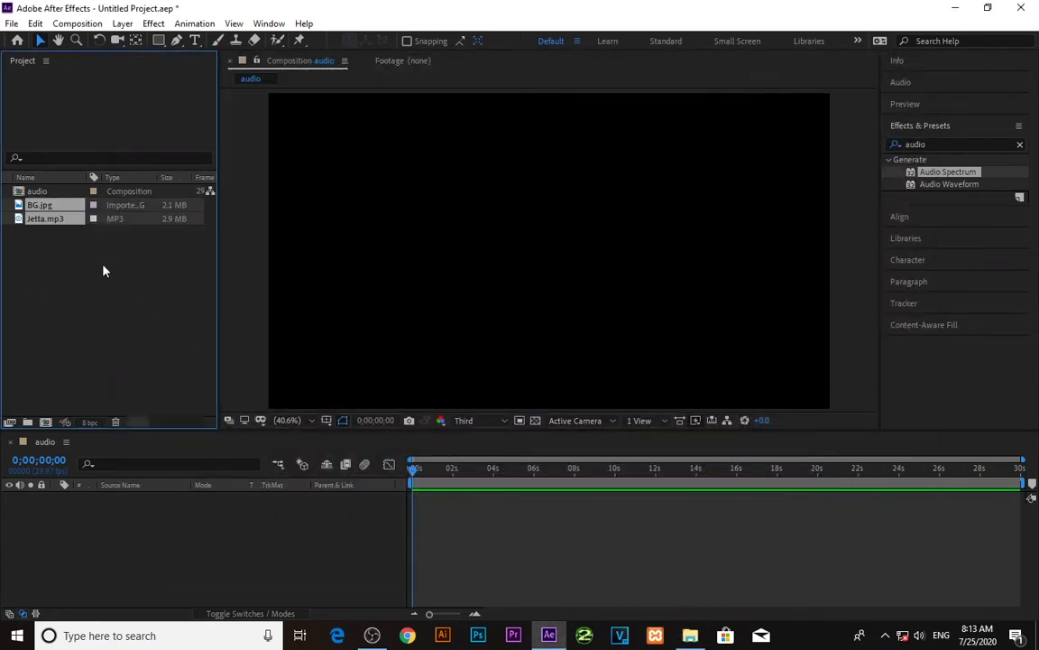
pyautogui.click(57, 242)
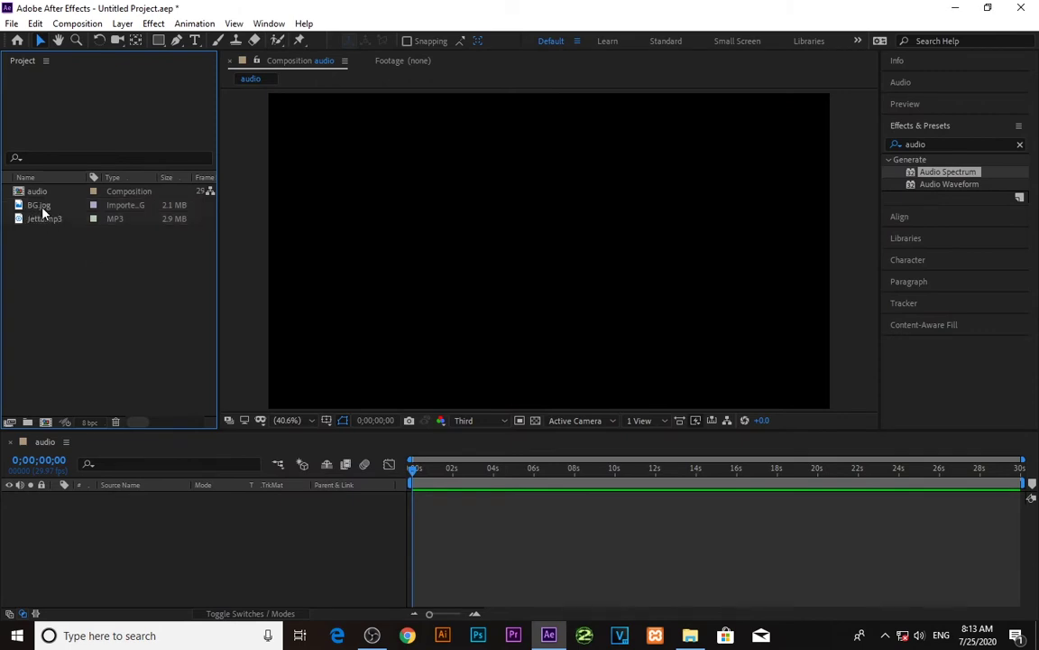
# Add BG.jpg and Jetta.mp3 together as layers in the audio composition's timeline
pyautogui.click(39, 207)
pyautogui.moveTo(51, 232); pyautogui.dragTo(120, 514)
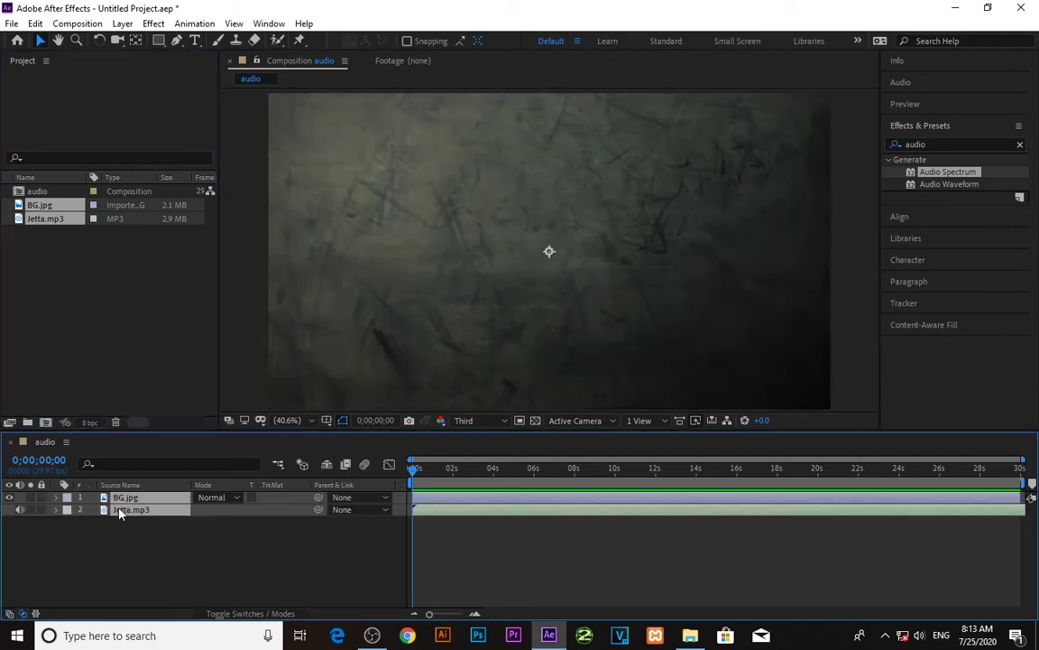
pyautogui.click(184, 538)
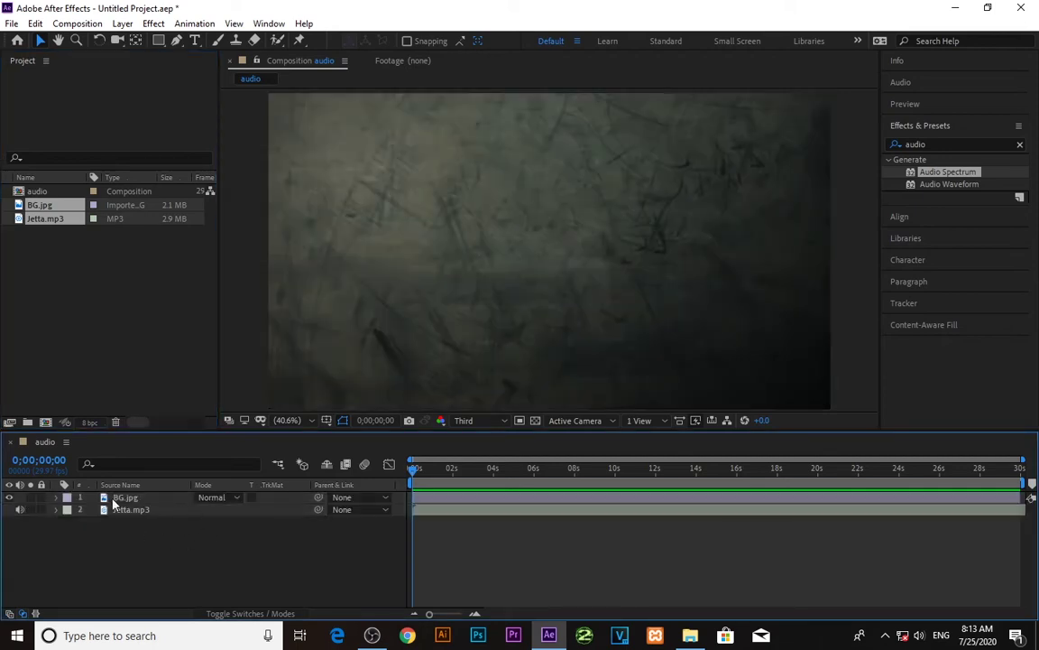
pyautogui.click(111, 499)
pyautogui.click(158, 566)
# Apply the CC Radial Fast Blur effect to the BG.jpg layer and set its Amount to 67
pyautogui.click(125, 499)
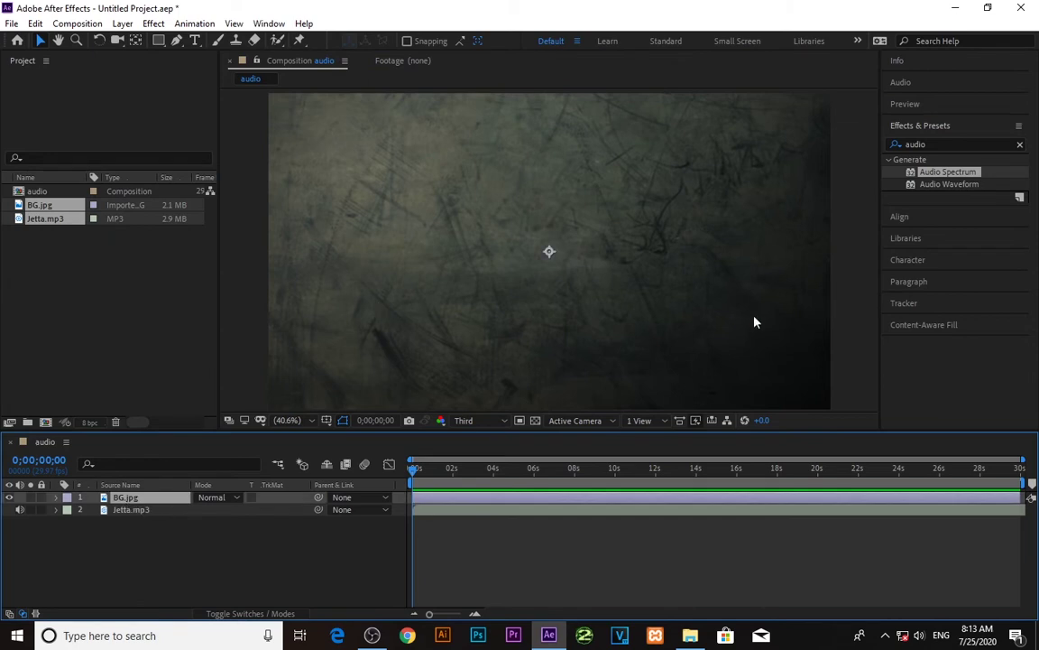
pyautogui.click(920, 144)
pyautogui.press('BackSpace')
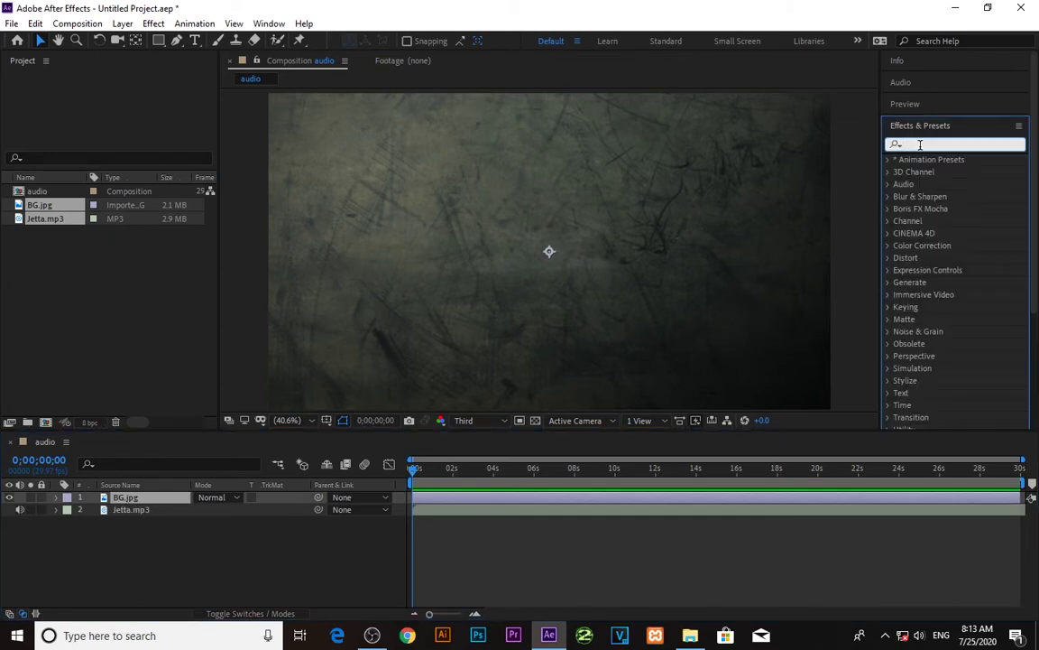
pyautogui.write('fast')
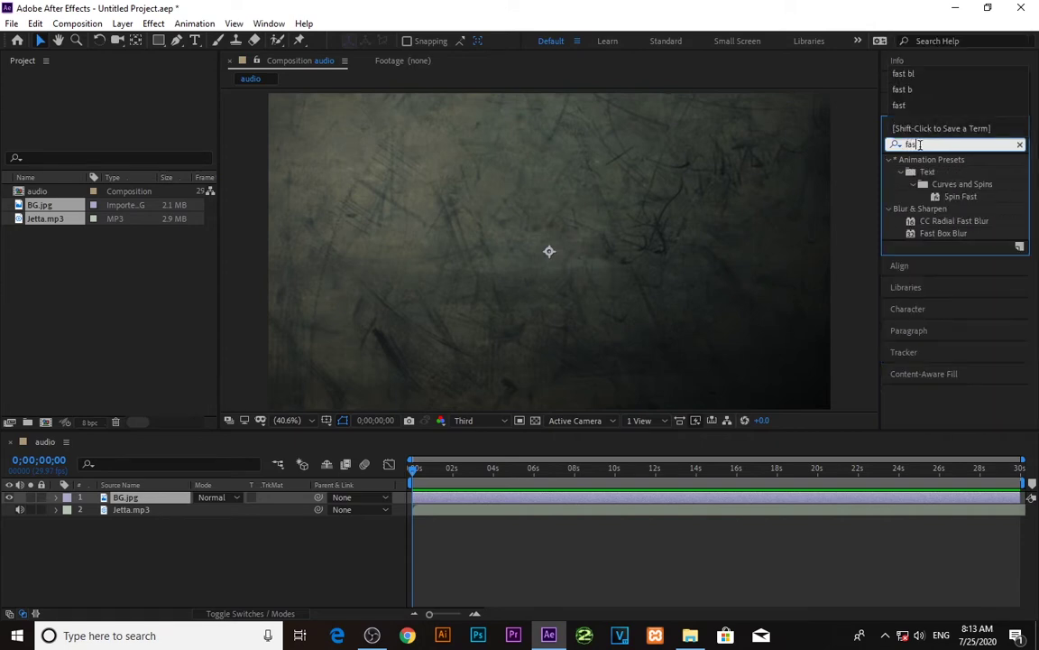
pyautogui.write(' bl')
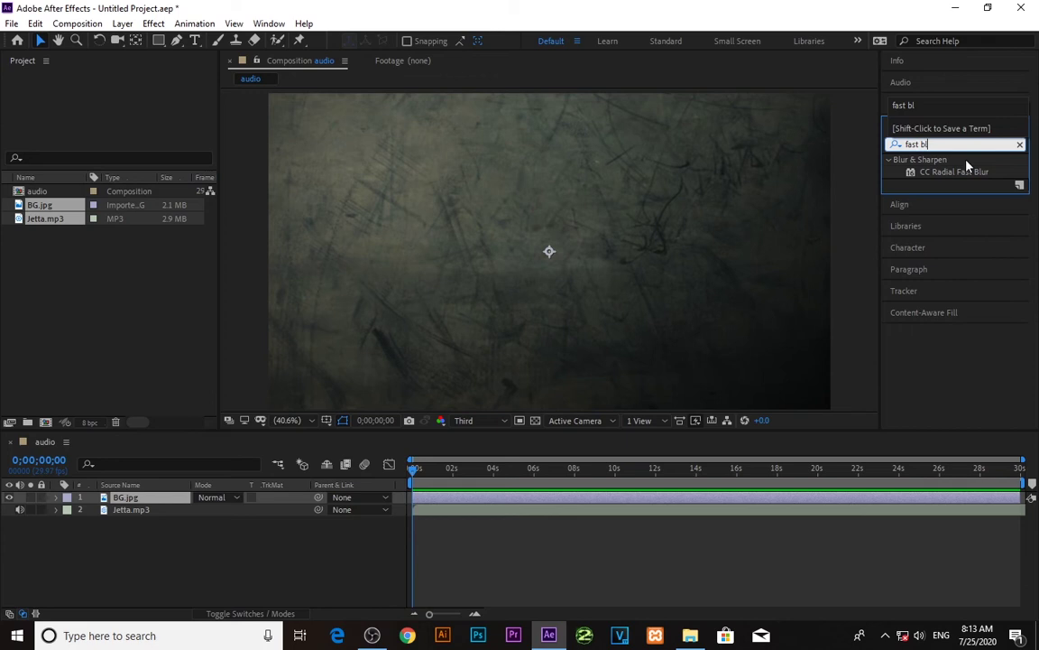
pyautogui.moveTo(954, 171); pyautogui.dragTo(558, 306)
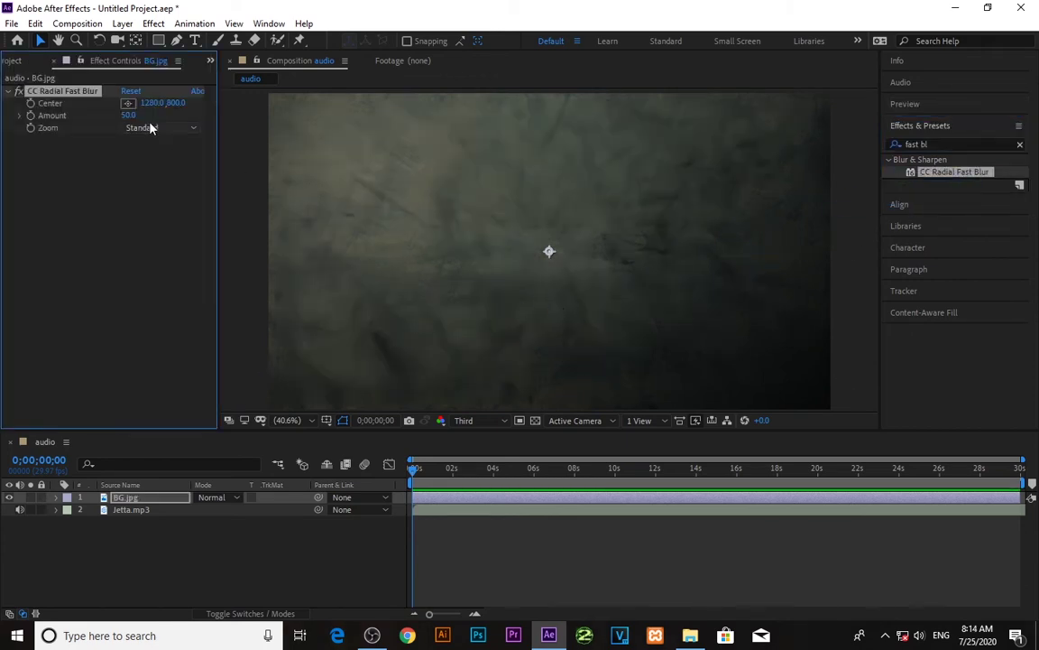
pyautogui.moveTo(127, 115); pyautogui.dragTo(140, 116)
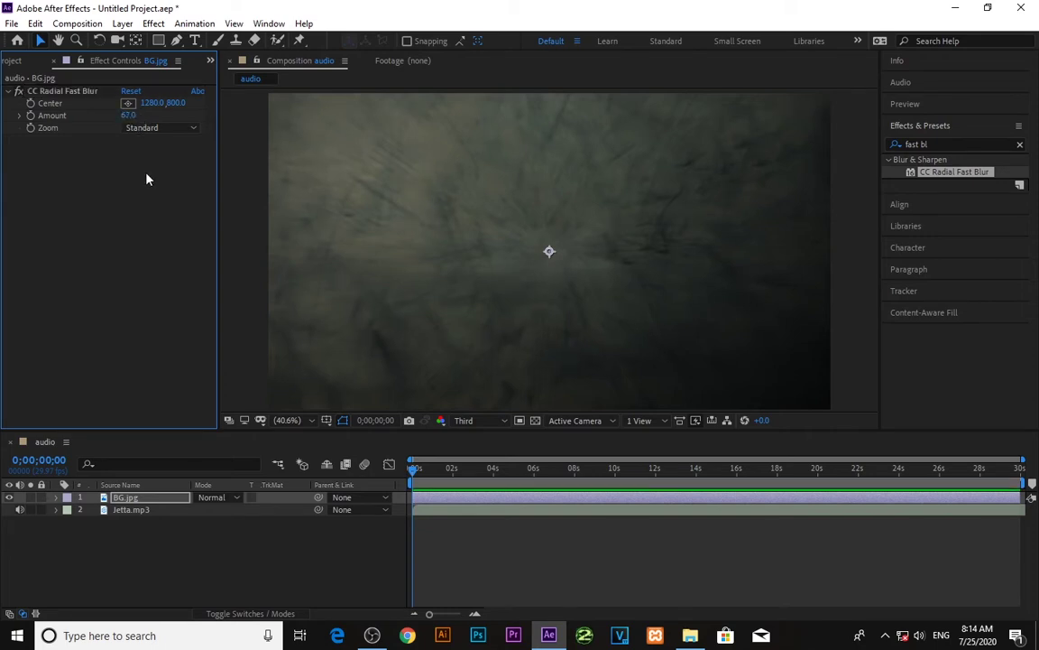
pyautogui.click(421, 248)
pyautogui.click(226, 550)
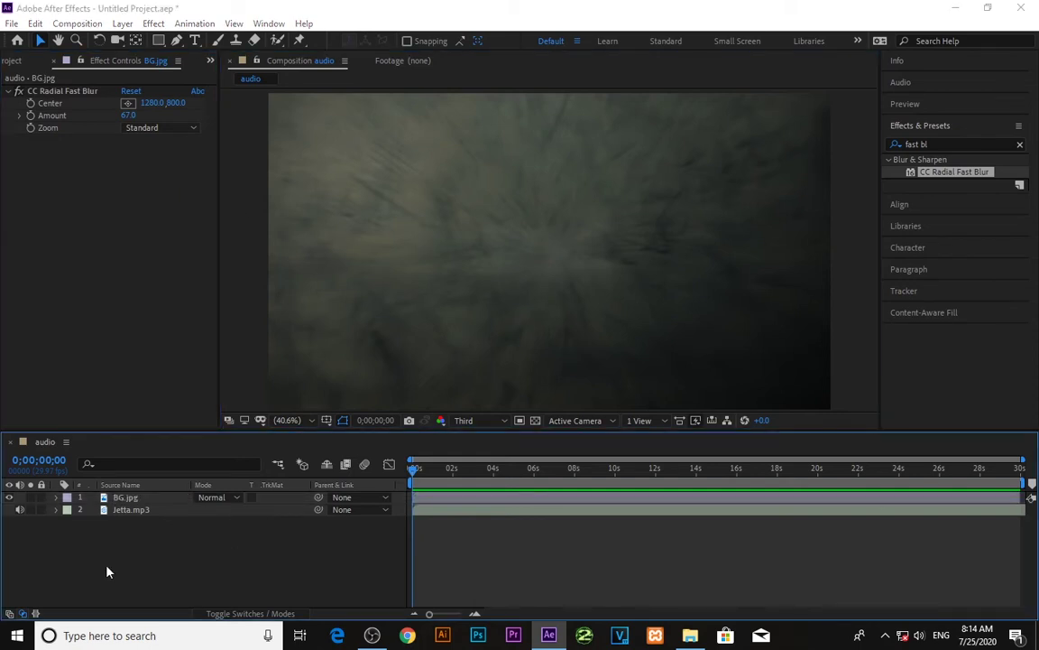
# Create a 1920 x 1080 px solid layer named solid in orange FF8400
pyautogui.hotkey('ctrl', 'y')
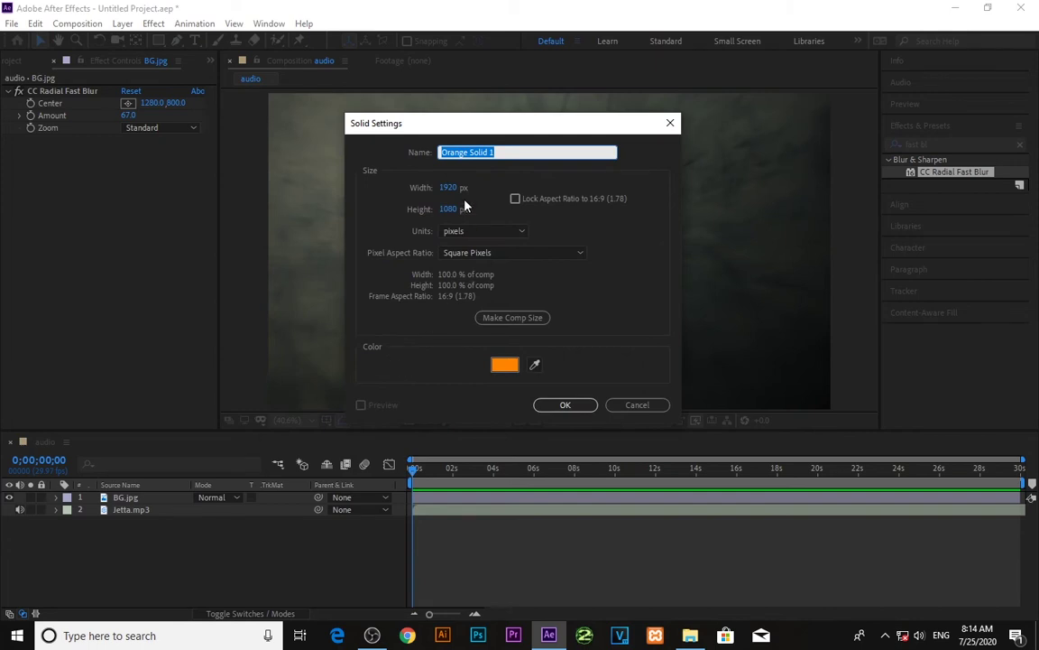
pyautogui.write('solid')
pyautogui.click(505, 364)
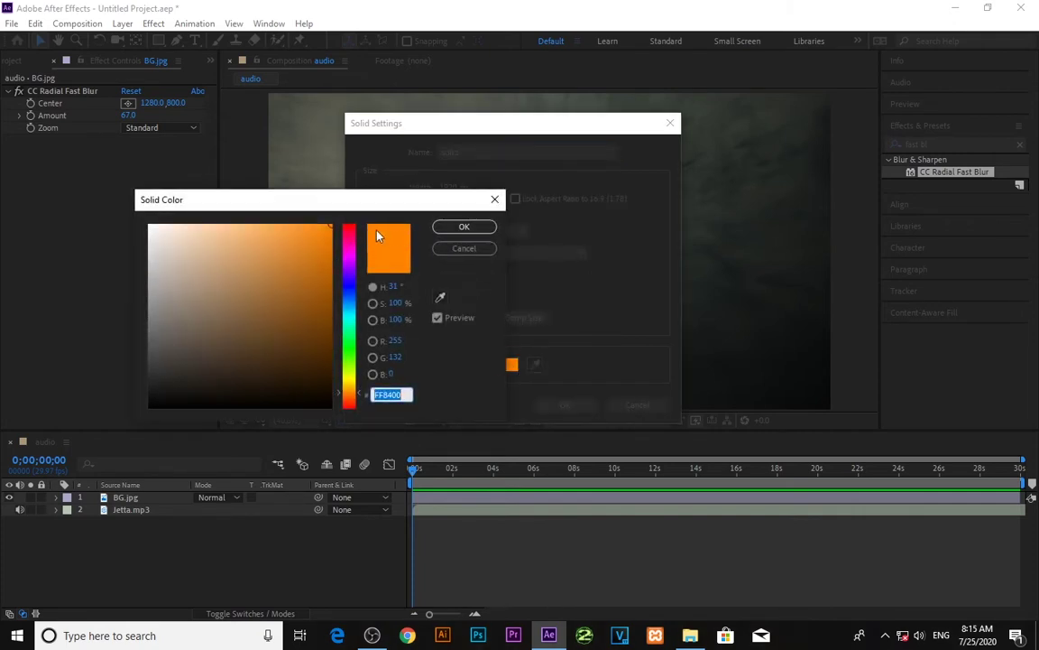
pyautogui.click(460, 226)
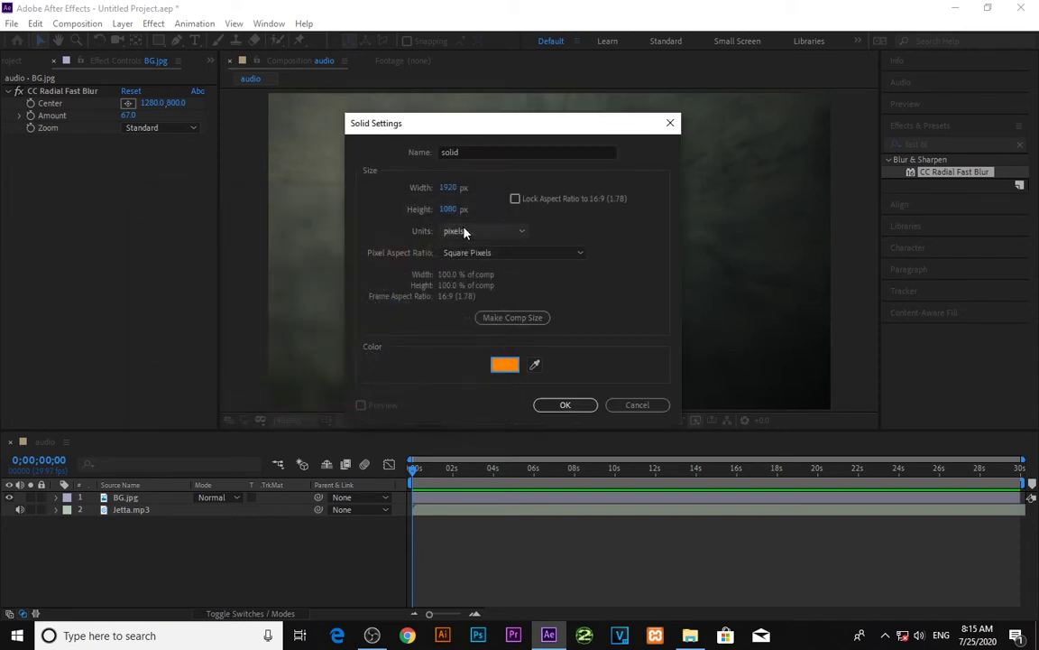
pyautogui.click(573, 405)
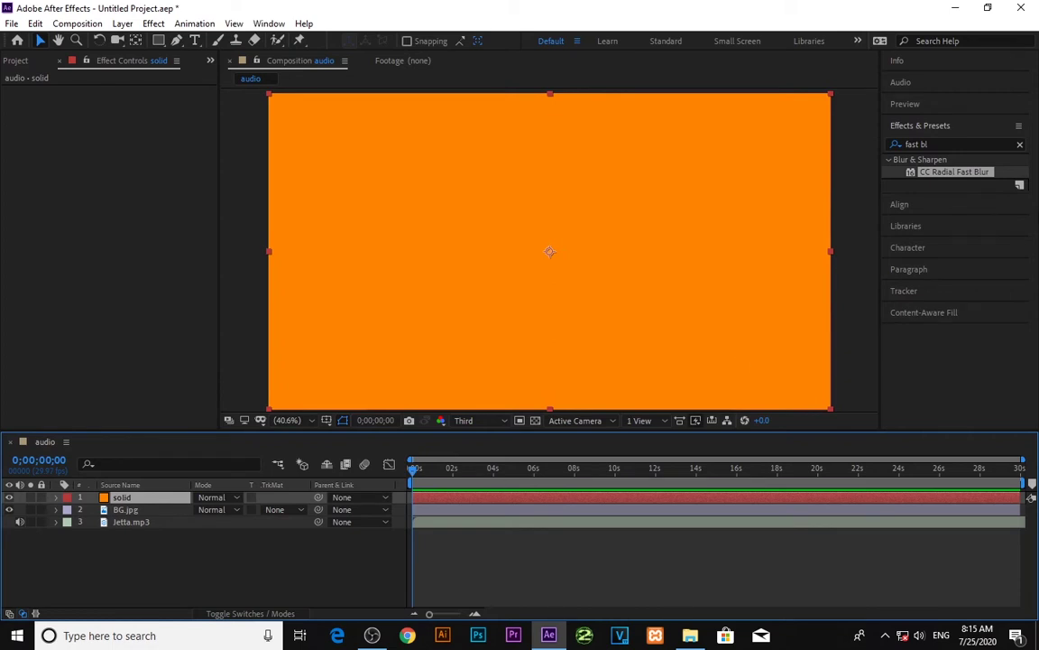
# Apply the Audio Spectrum effect to the solid layer and choose Jetta.mp3 as its Audio Layer
pyautogui.click(1020, 144)
pyautogui.click(954, 145)
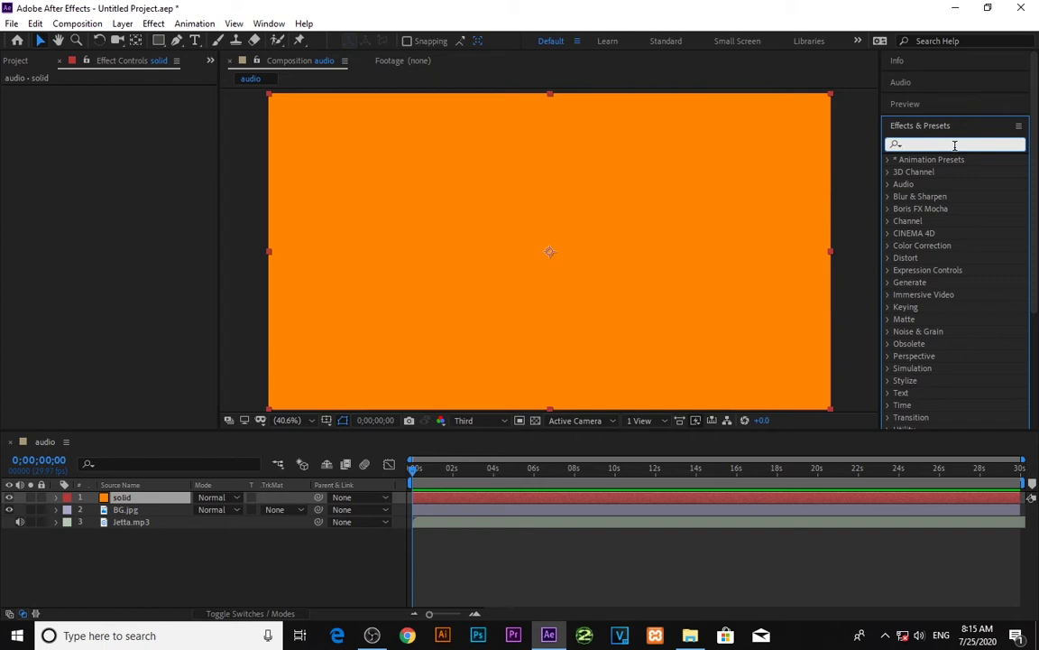
pyautogui.write('audio')
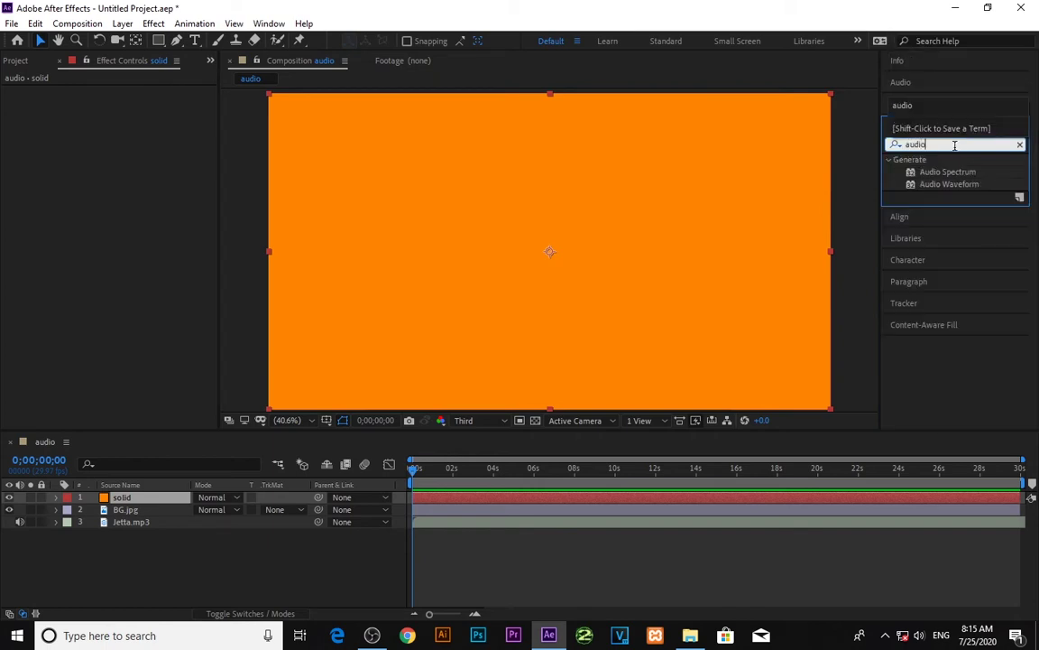
pyautogui.moveTo(922, 171); pyautogui.dragTo(447, 499)
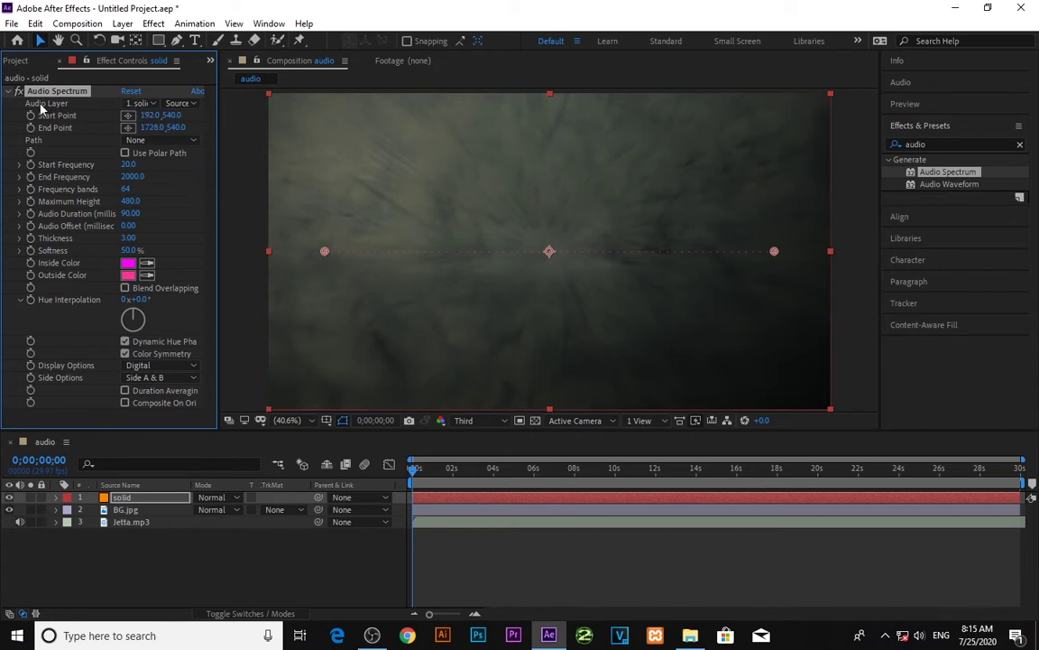
pyautogui.click(152, 106)
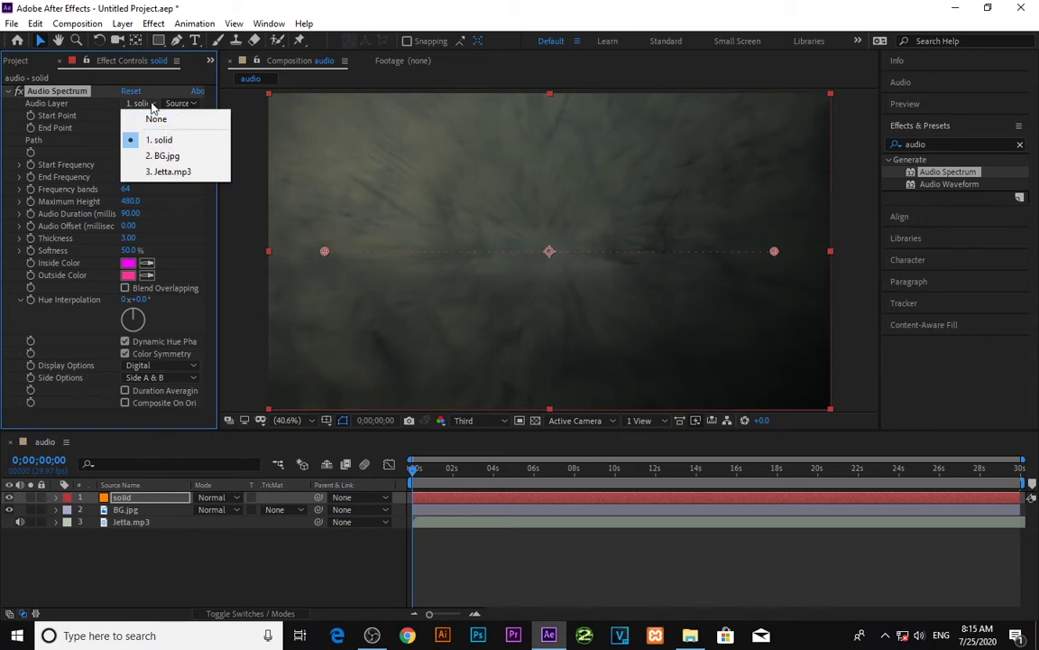
pyautogui.click(173, 172)
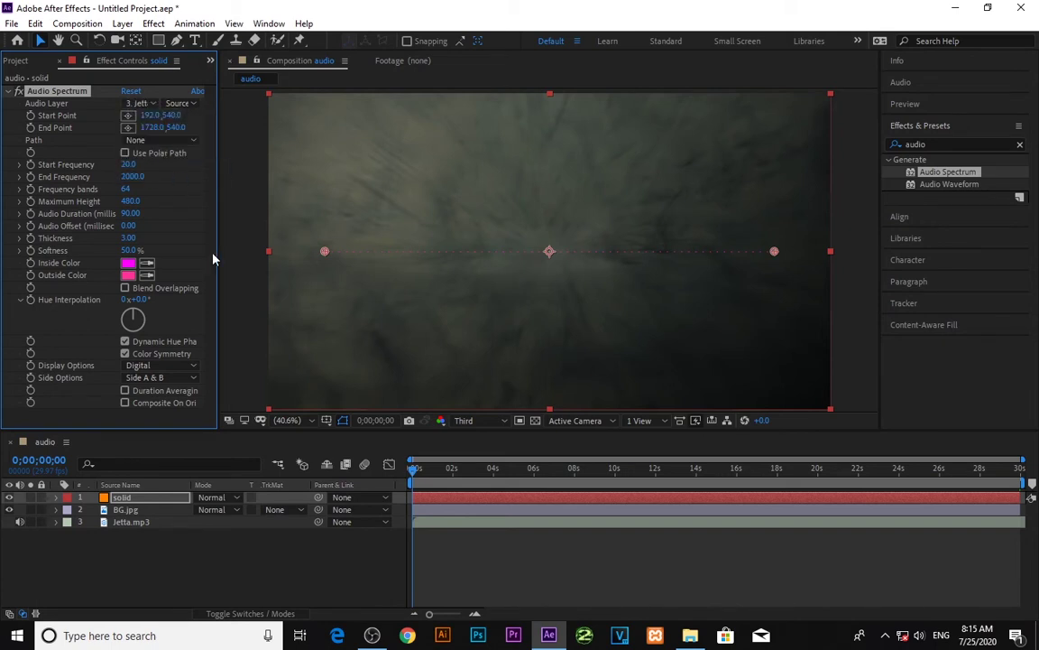
# Preview the spectrum animation from the start of the composition and return to the first frame
pyautogui.click(412, 476)
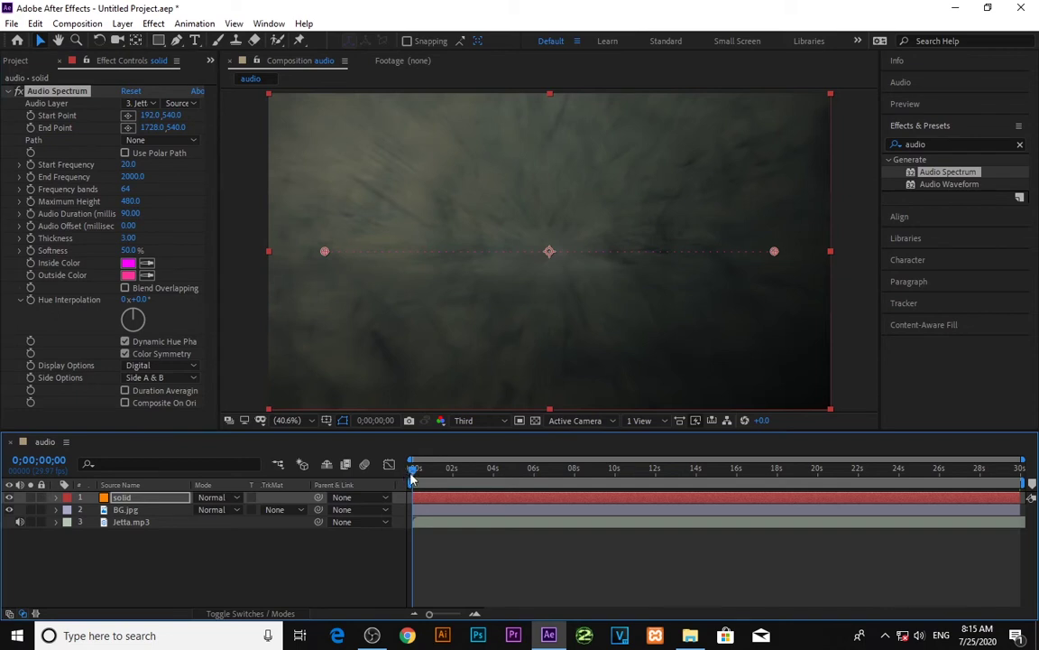
pyautogui.press('space')
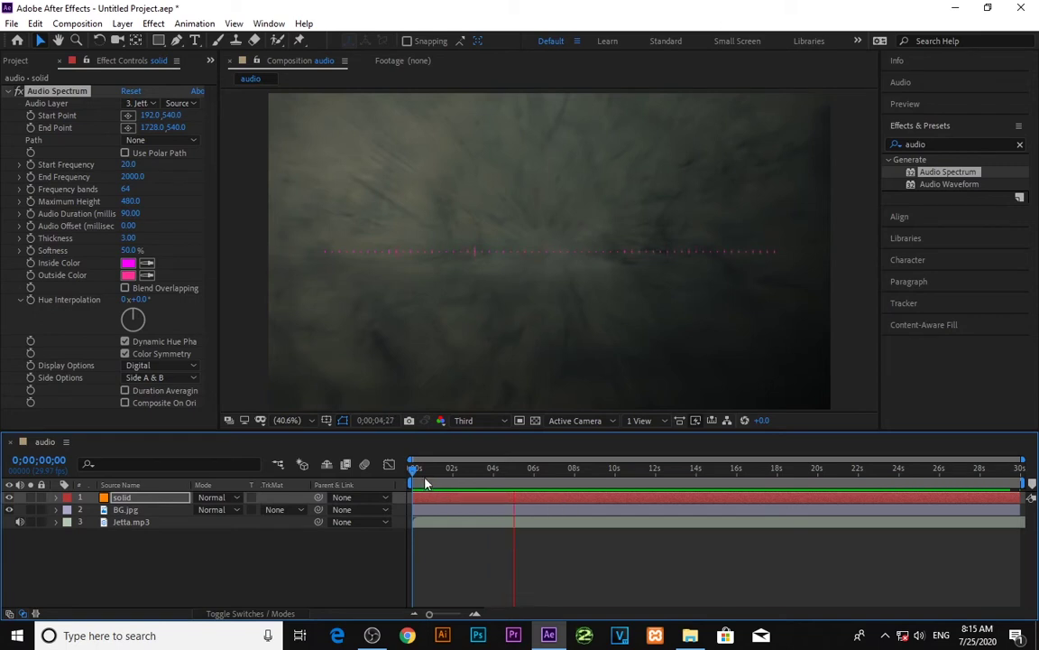
pyautogui.press('space')
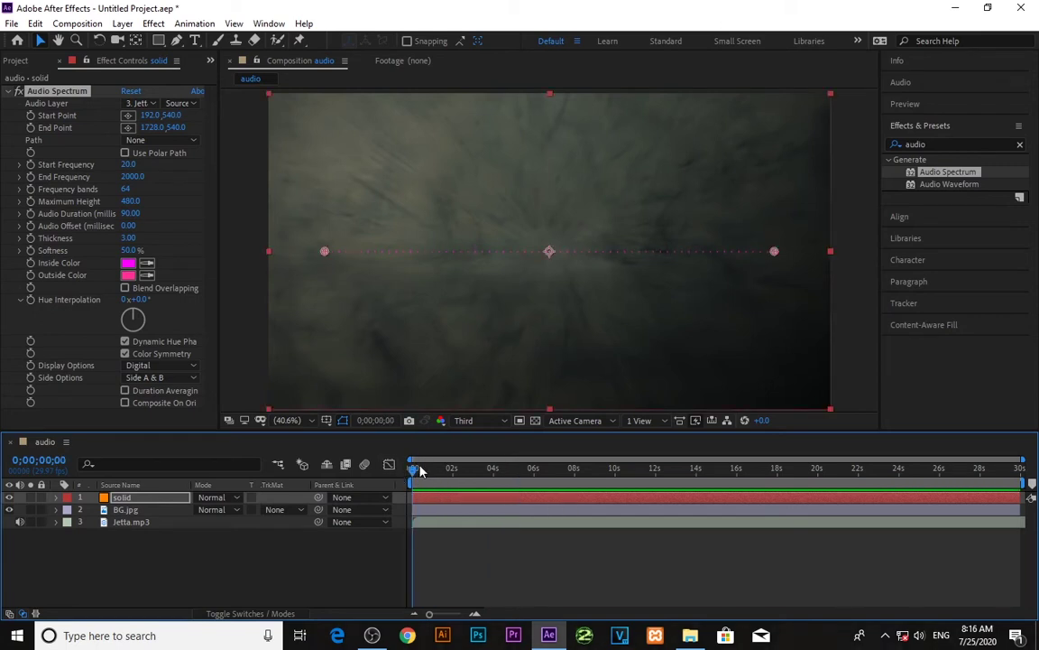
pyautogui.moveTo(416, 468)
pyautogui.mouseDown()
pyautogui.moveTo(442, 471)
pyautogui.moveTo(404, 472)
pyautogui.mouseUp()
# Set the Audio Spectrum's Frequency bands to 300 and its Maximum Height to 1330
pyautogui.moveTo(127, 190); pyautogui.dragTo(282, 198)
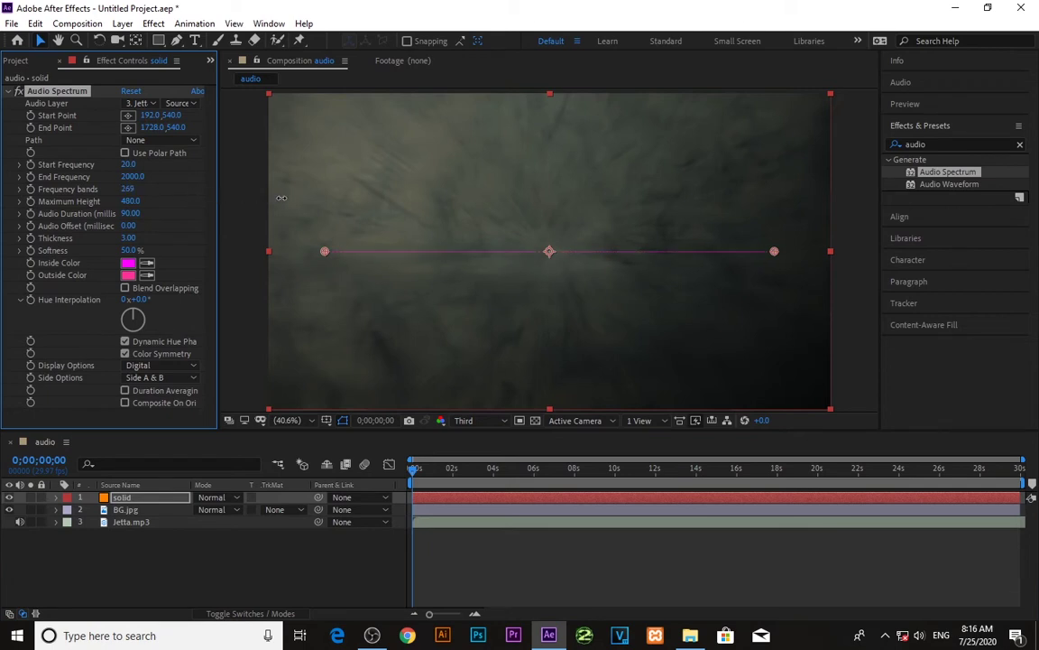
pyautogui.click(131, 188)
pyautogui.write('300')
pyautogui.click(170, 207)
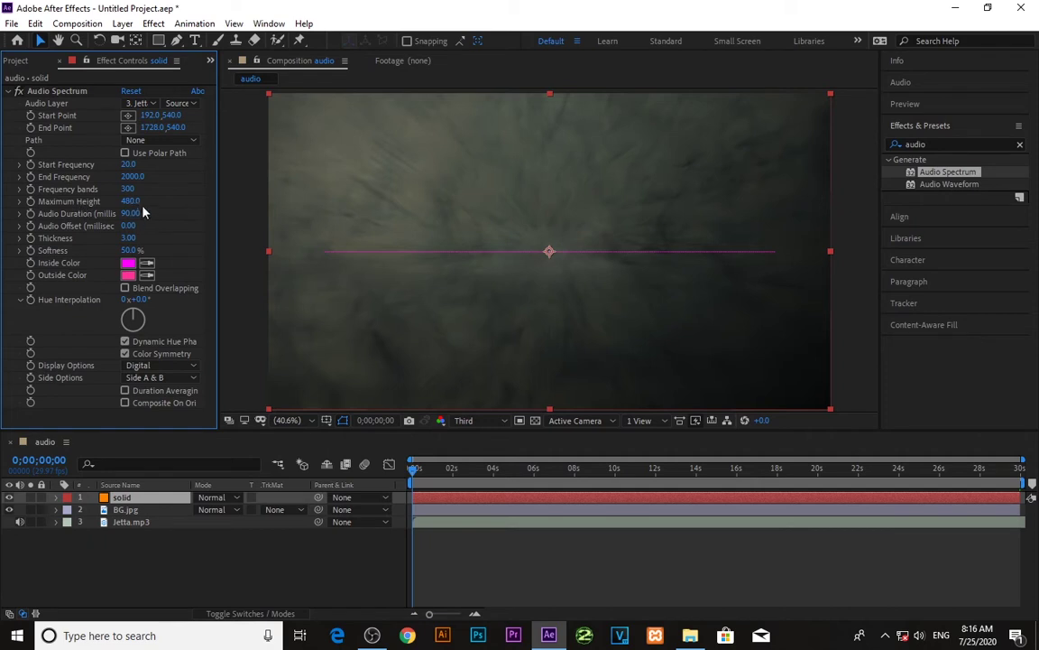
pyautogui.moveTo(131, 204); pyautogui.dragTo(199, 208)
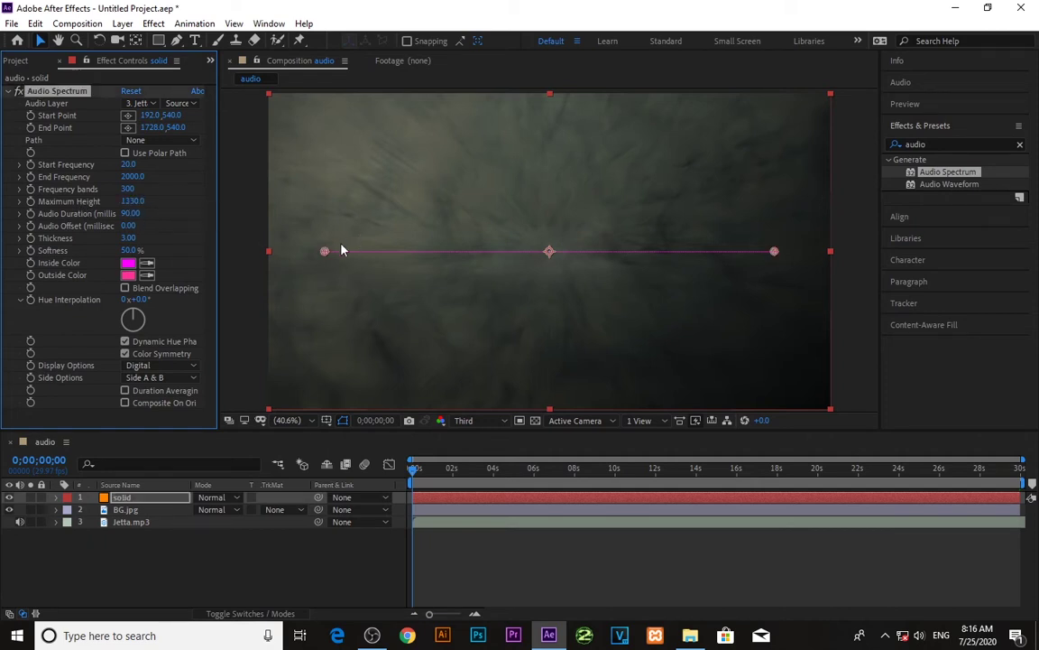
# Play the composition from the beginning to check the denser, taller spectrum, stopping around 6 seconds
pyautogui.click(409, 471)
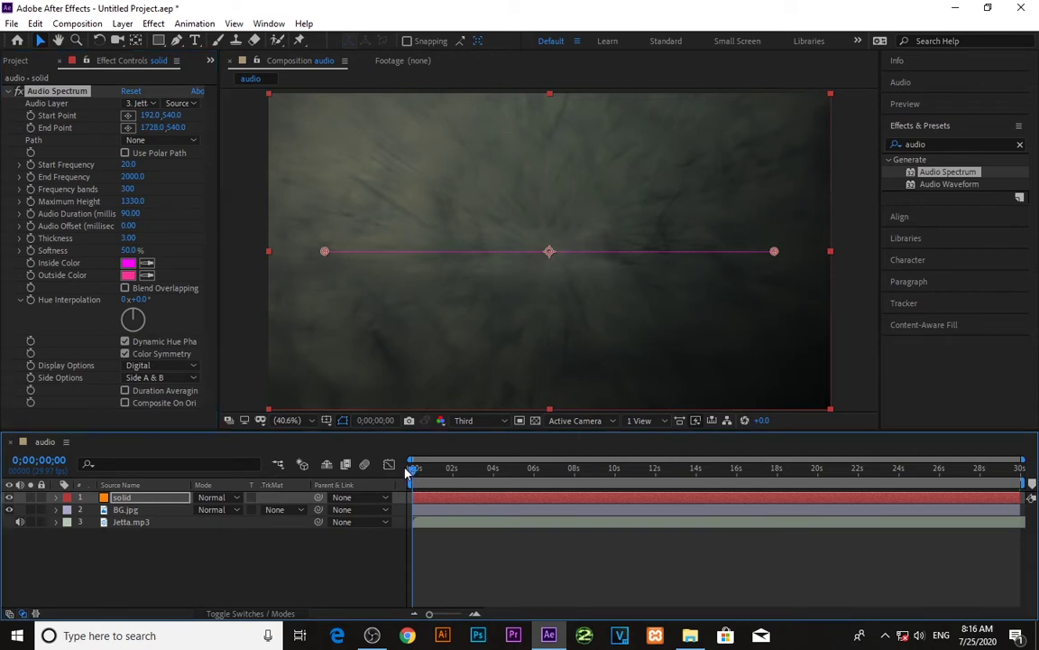
pyautogui.press('space')
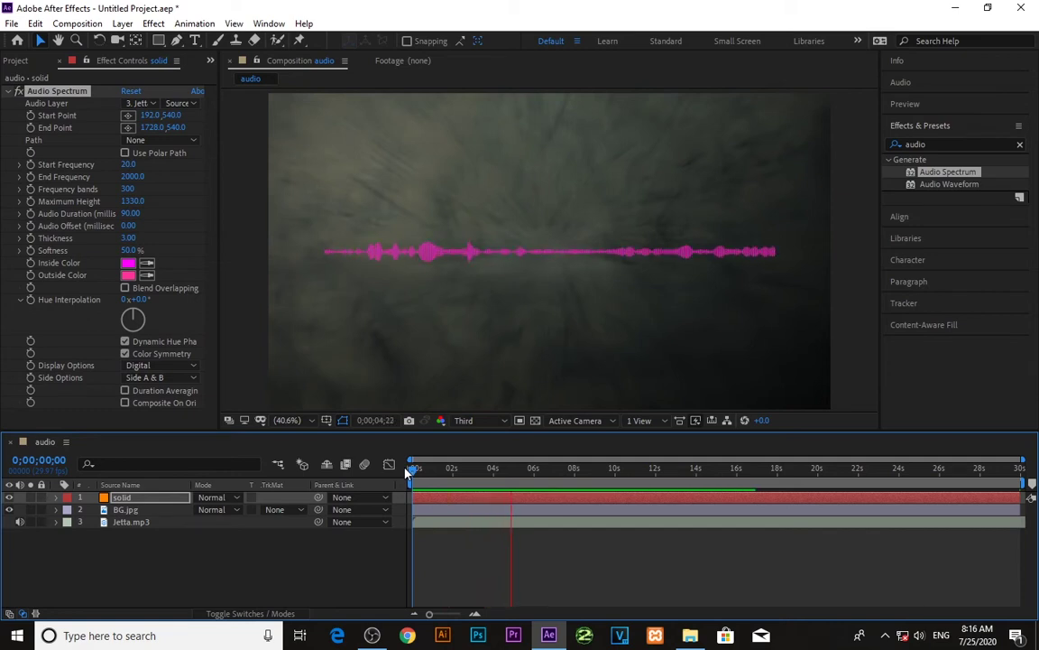
pyautogui.press('space')
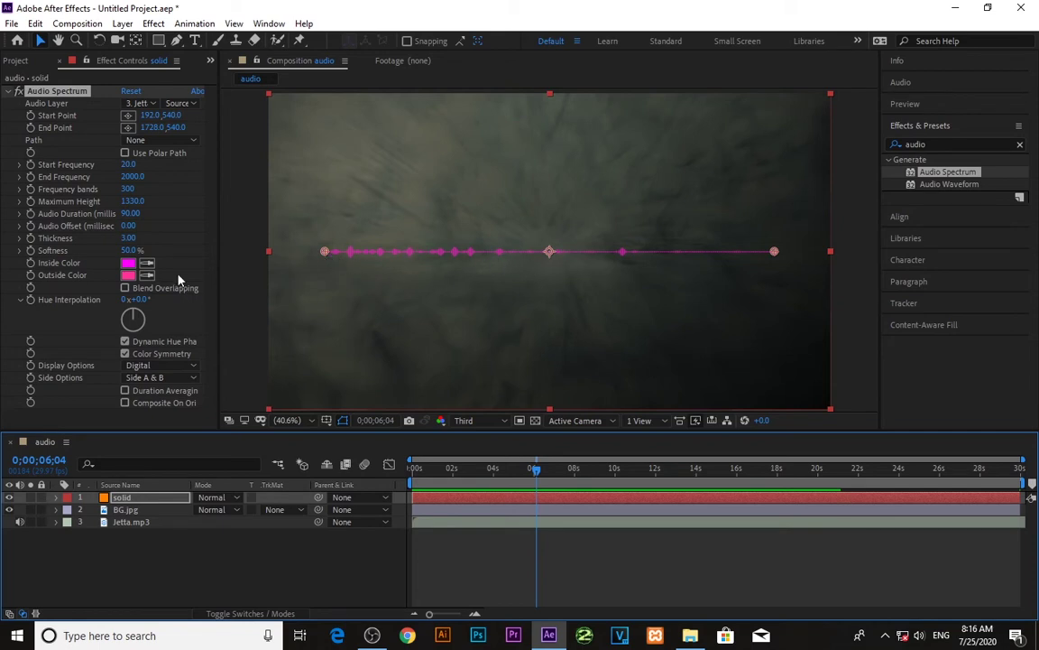
# Change both the Inside Color and the Outside Color of the Audio Spectrum to white (FFFFFF)
pyautogui.click(127, 262)
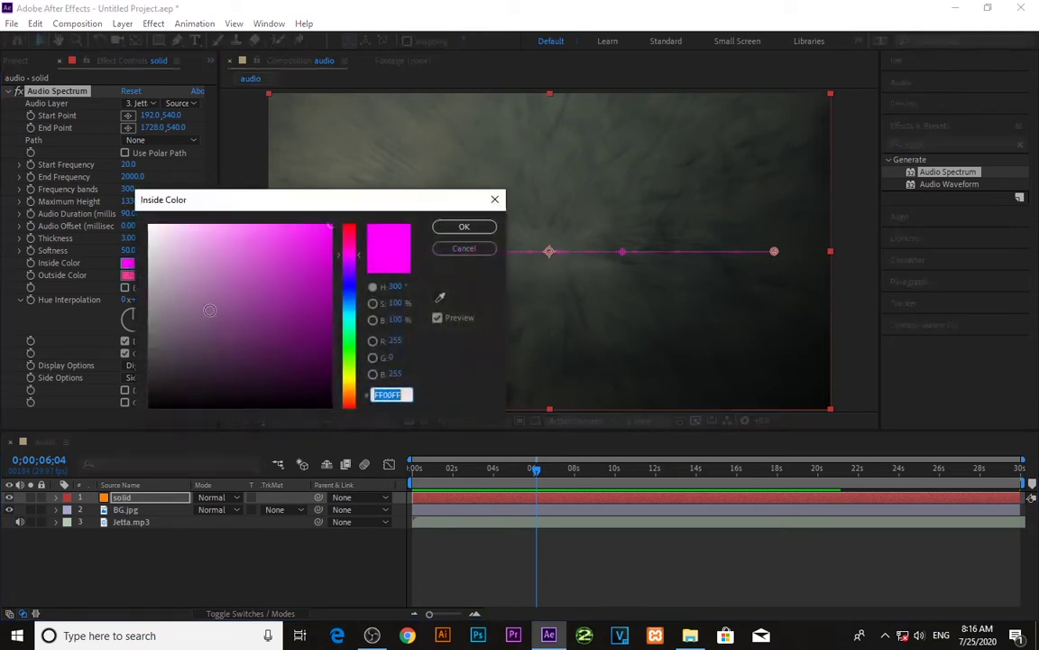
pyautogui.moveTo(264, 306)
pyautogui.mouseDown()
pyautogui.moveTo(223, 232)
pyautogui.moveTo(150, 226)
pyautogui.mouseUp()
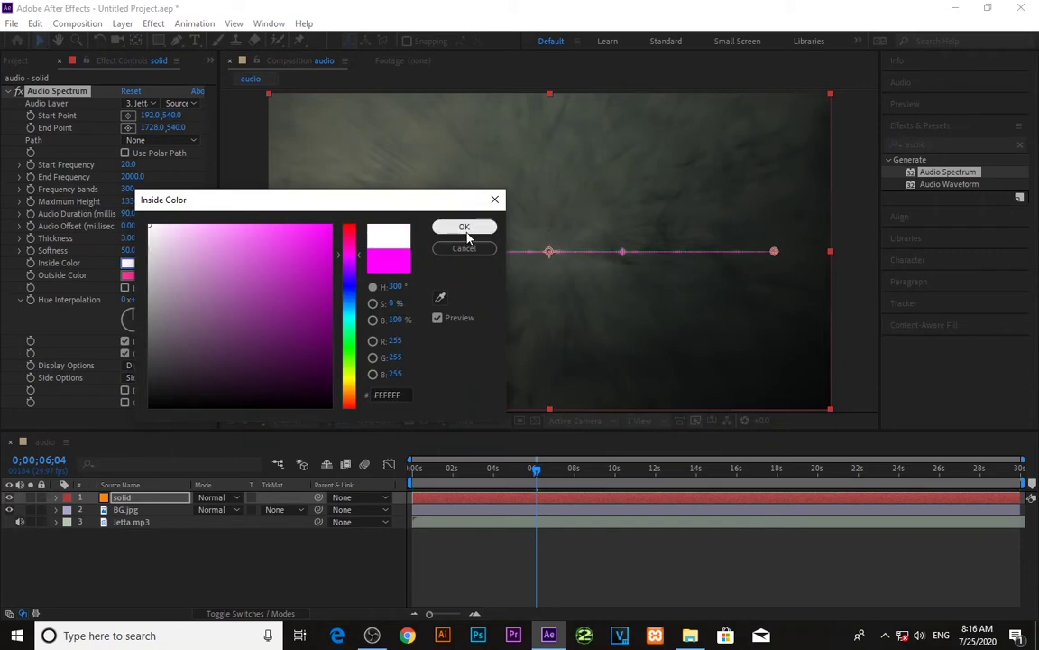
pyautogui.click(464, 227)
pyautogui.click(127, 275)
pyautogui.moveTo(279, 289); pyautogui.dragTo(150, 225)
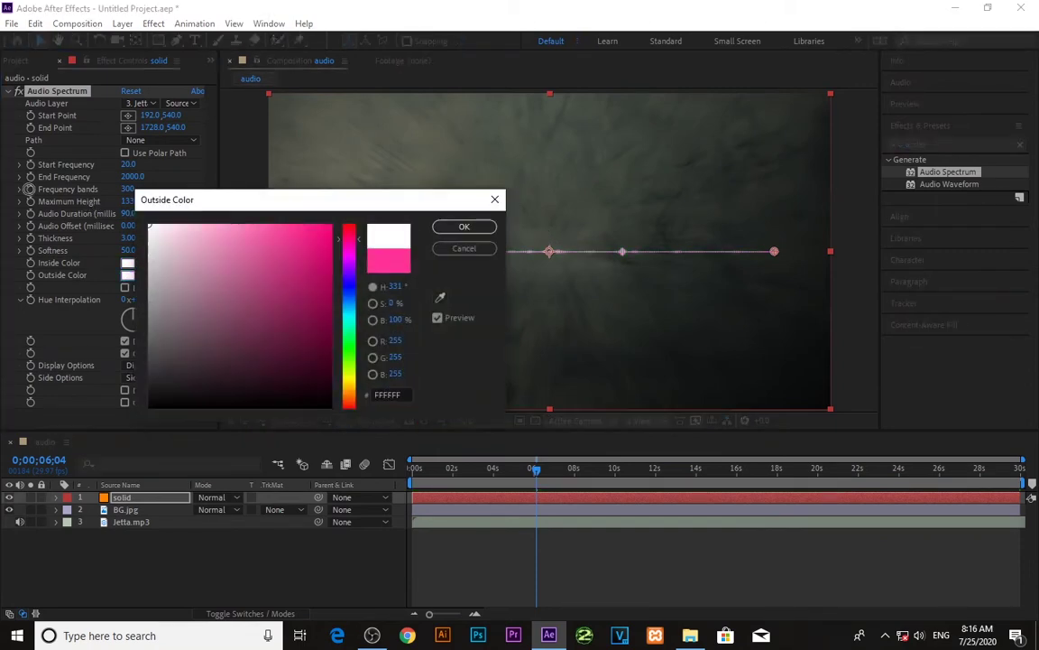
pyautogui.click(463, 226)
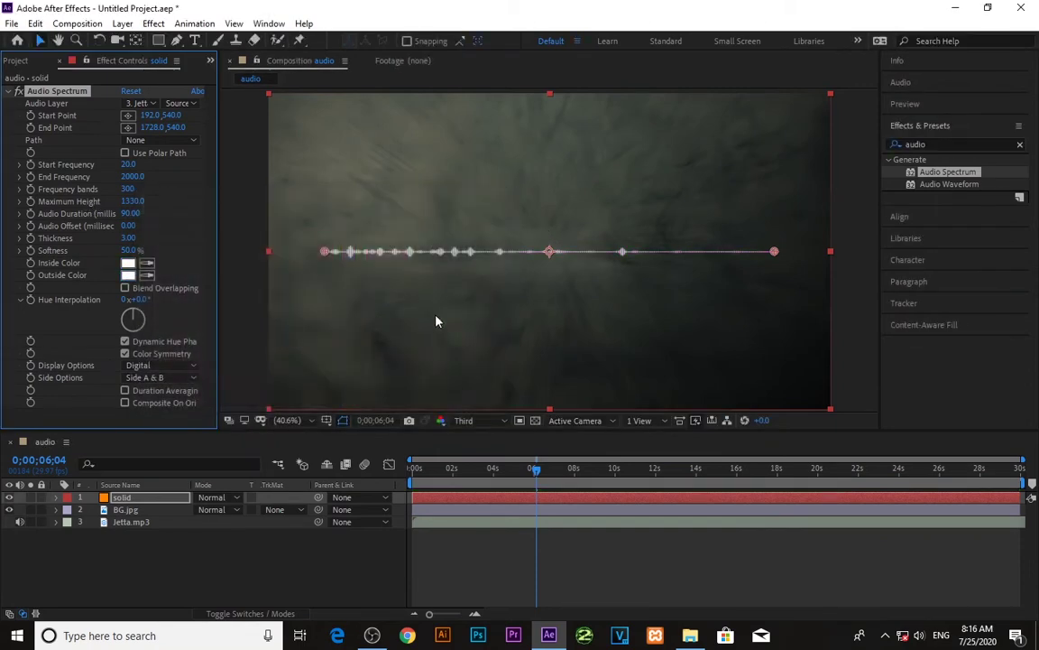
# Set the Audio Spectrum's Thickness to 4
pyautogui.click(131, 237)
pyautogui.write('4')
pyautogui.click(187, 321)
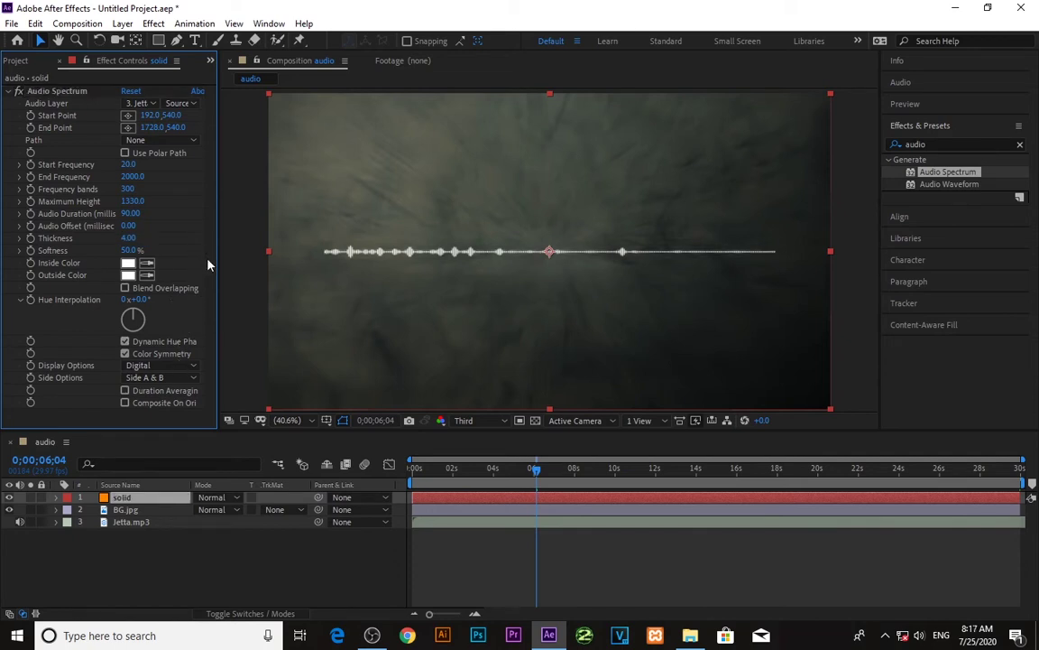
# Try the Analog lines display option with playback from the first frame, and restore the Digital display
pyautogui.click(142, 365)
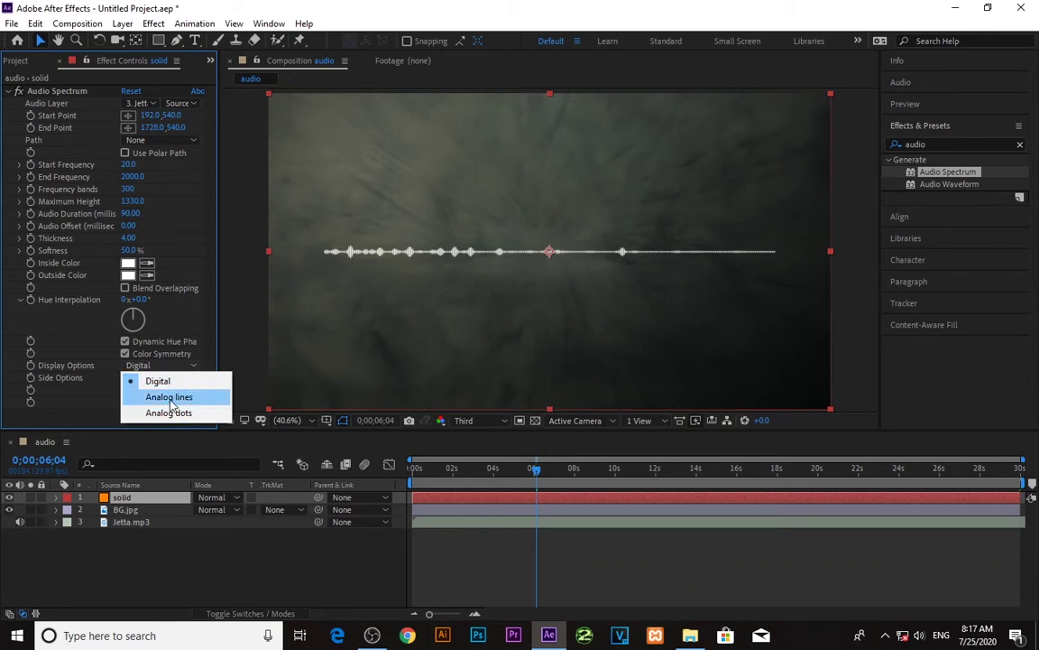
pyautogui.click(171, 400)
pyautogui.moveTo(414, 471)
pyautogui.mouseDown()
pyautogui.moveTo(454, 471)
pyautogui.moveTo(413, 471)
pyautogui.mouseUp()
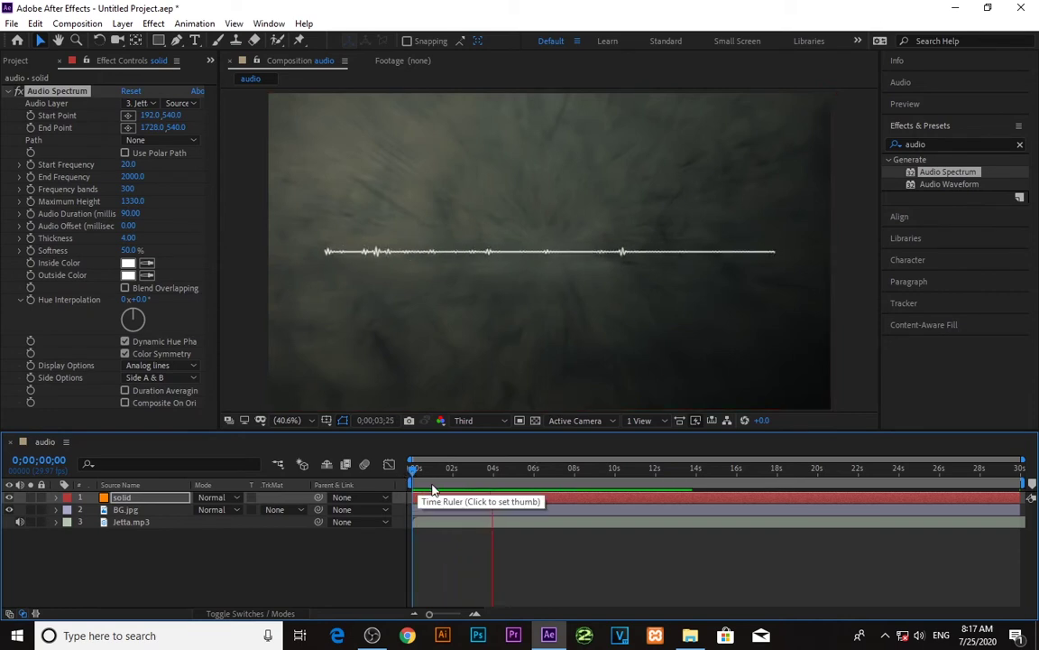
pyautogui.click(414, 470)
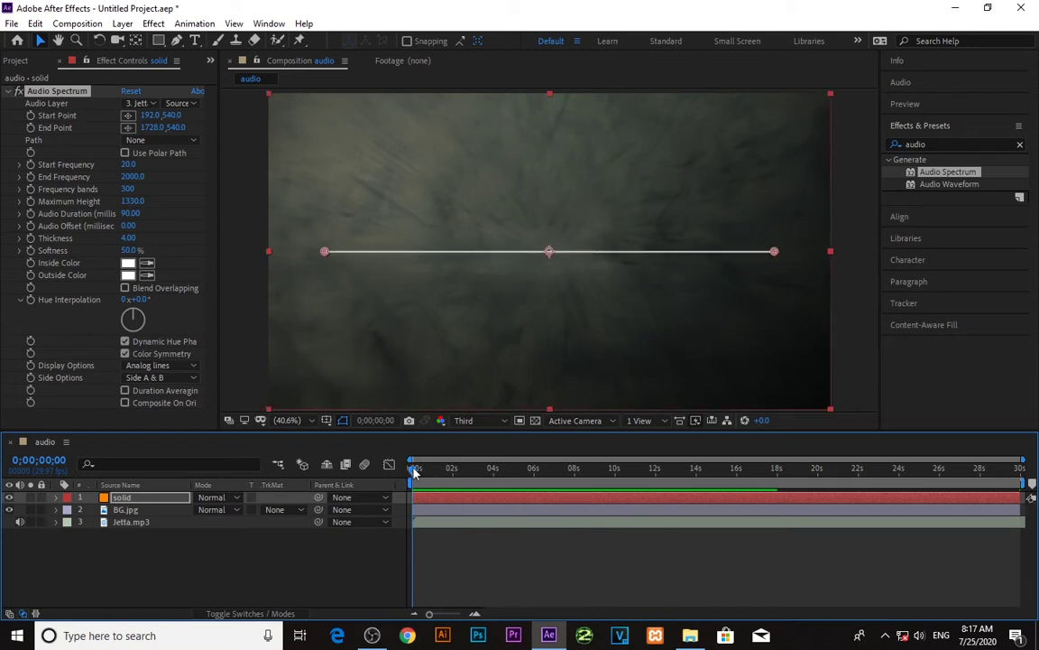
pyautogui.press('space')
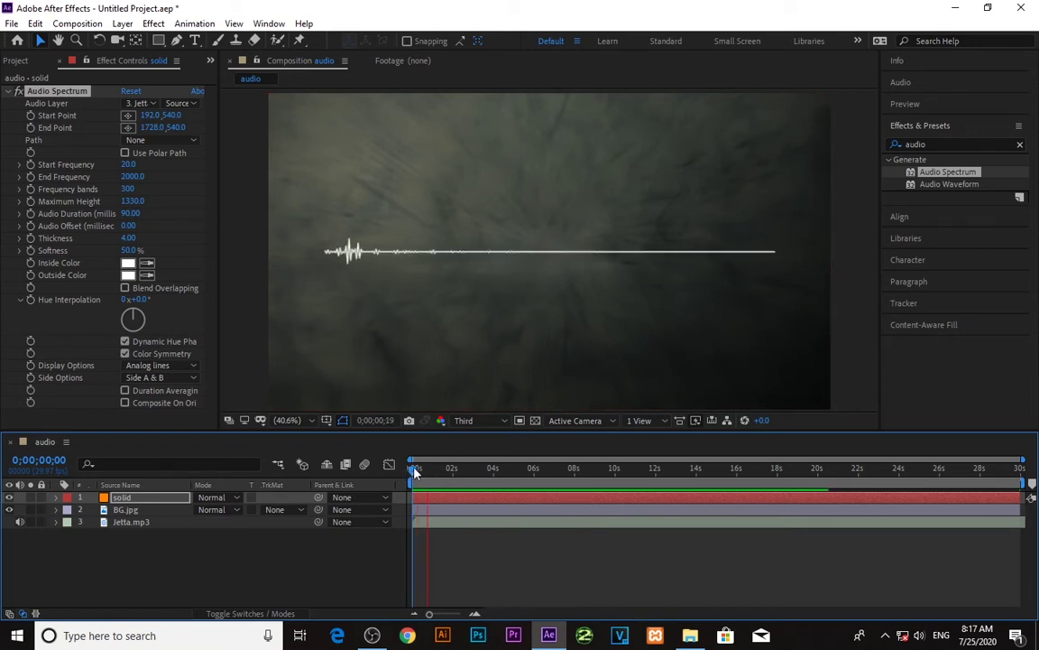
pyautogui.press('space')
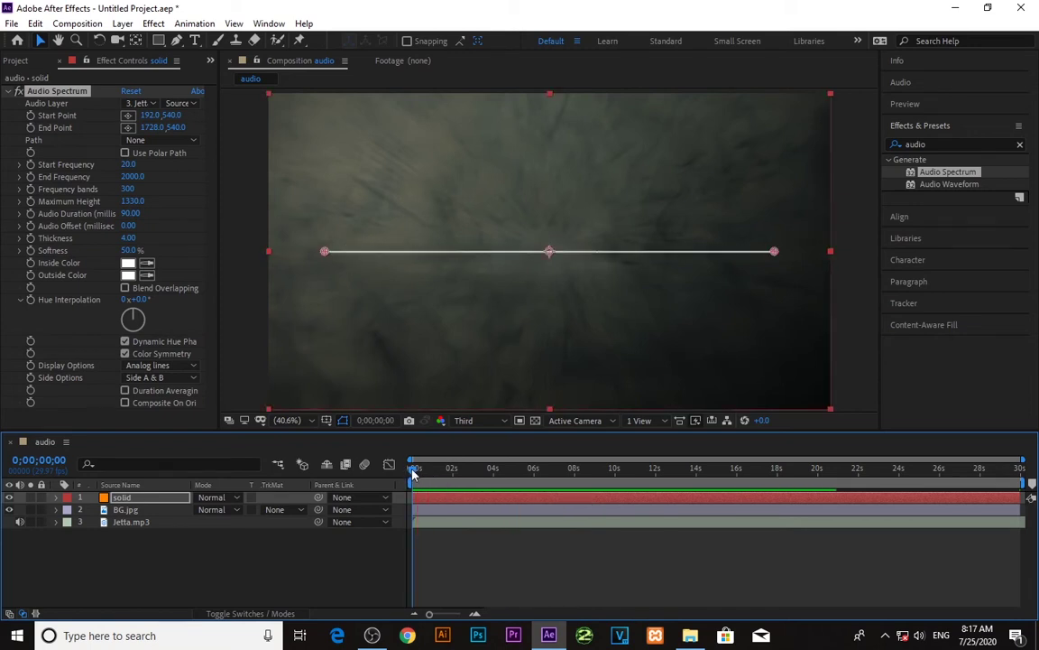
pyautogui.press('space')
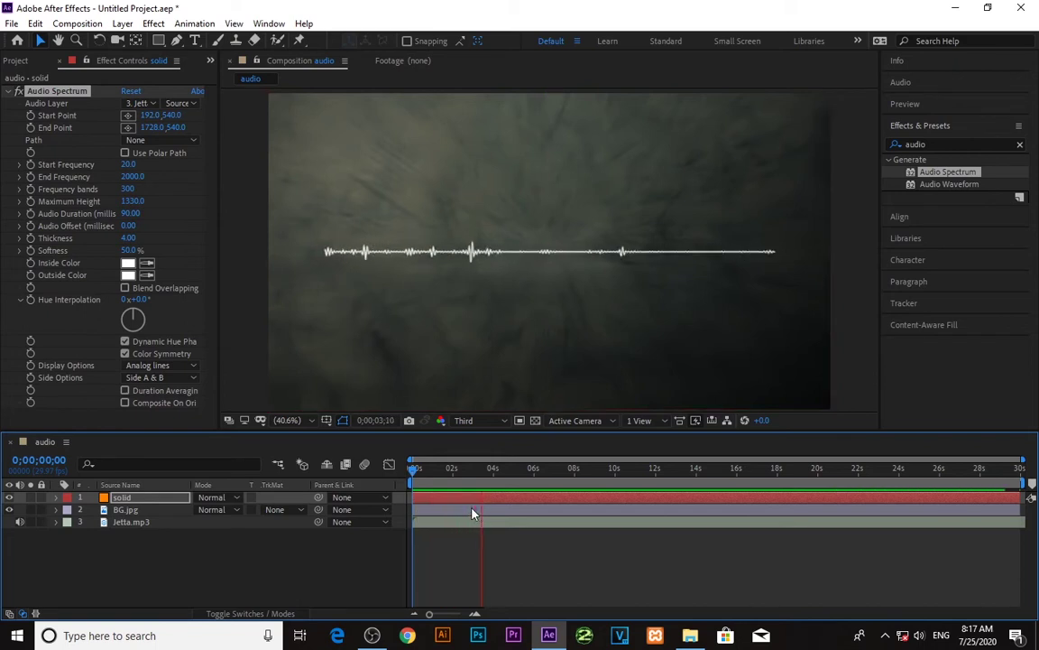
pyautogui.press('space')
pyautogui.click(411, 470)
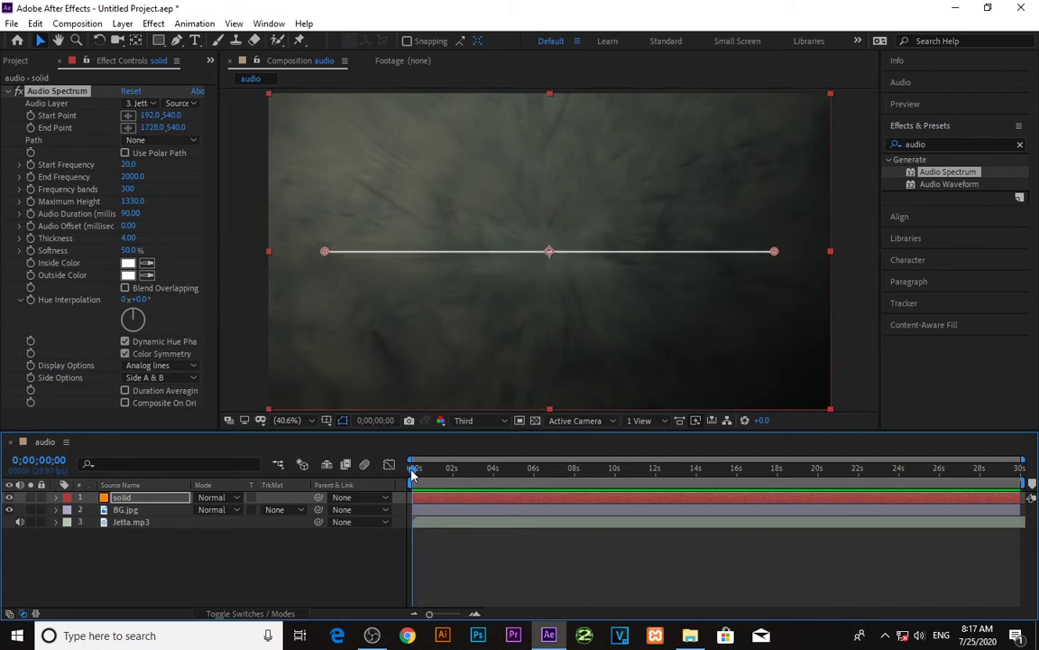
pyautogui.click(182, 366)
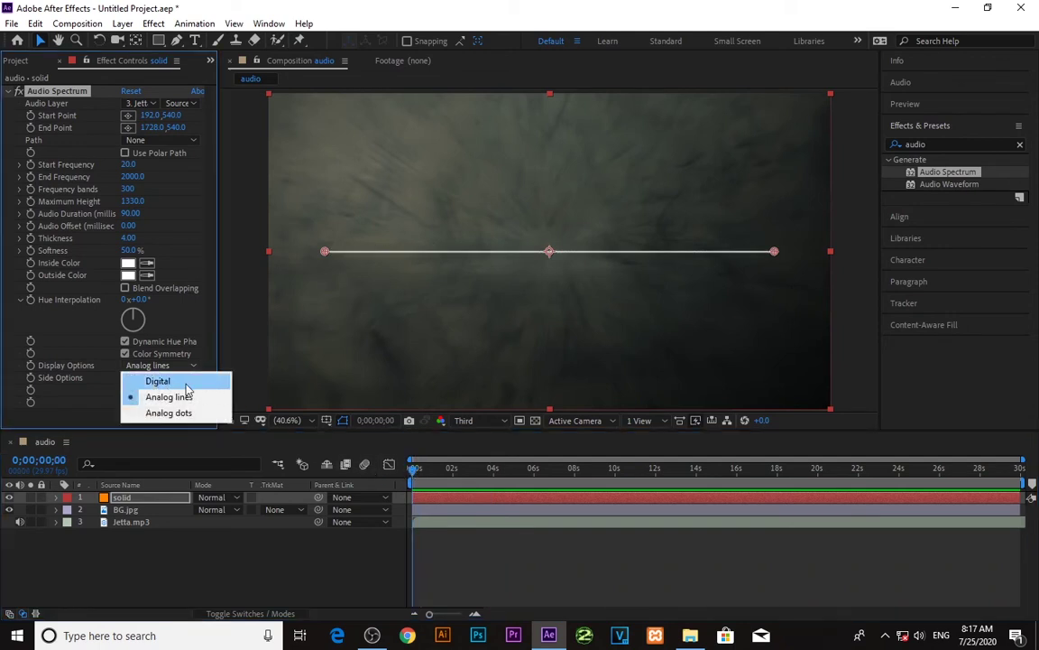
pyautogui.click(171, 382)
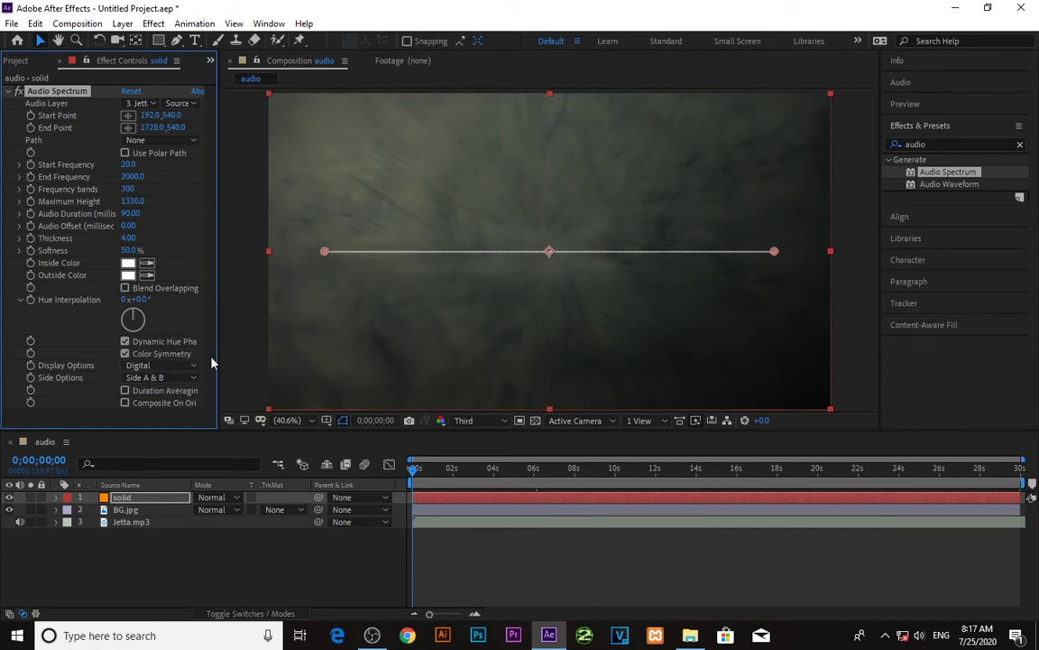
# Limit the spectrum to Side A and preview it from the first frame, ending at about 1.5 seconds
pyautogui.click(160, 378)
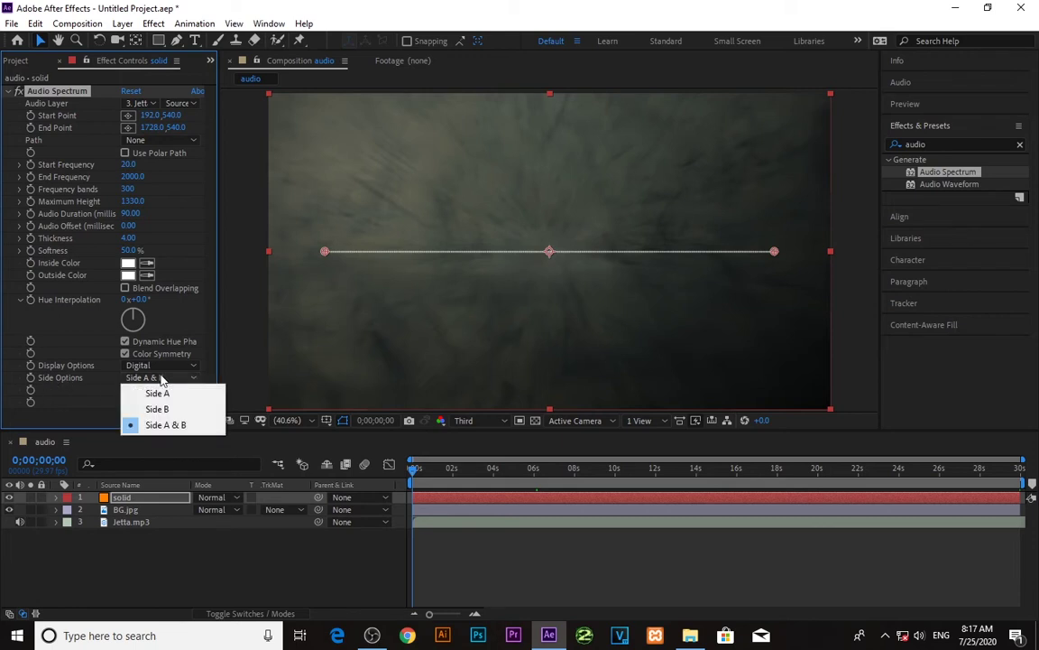
pyautogui.click(159, 394)
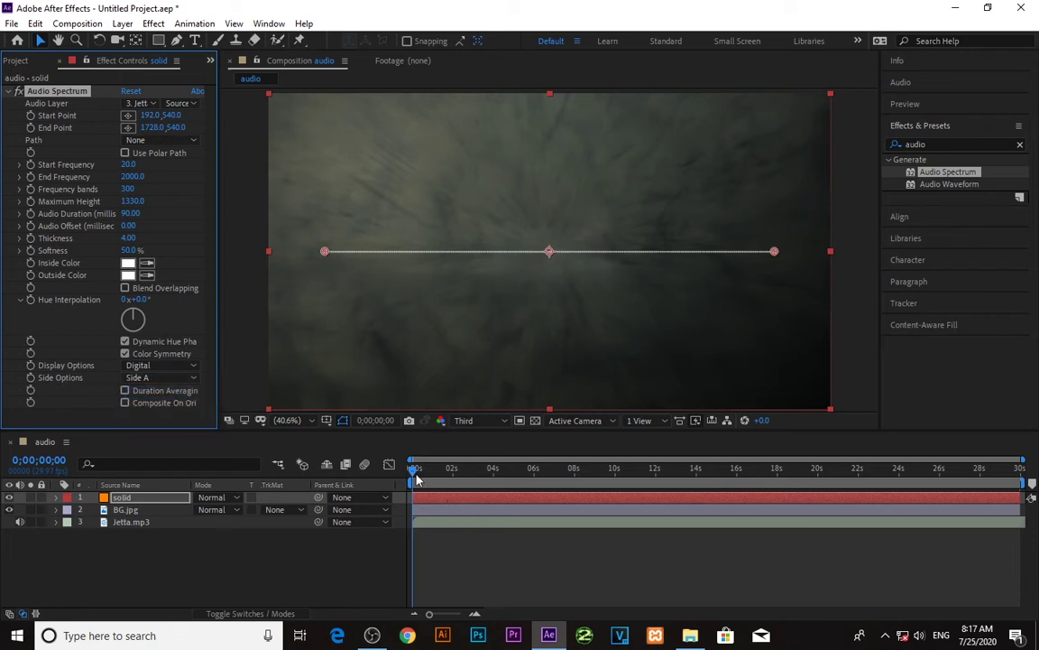
pyautogui.click(410, 471)
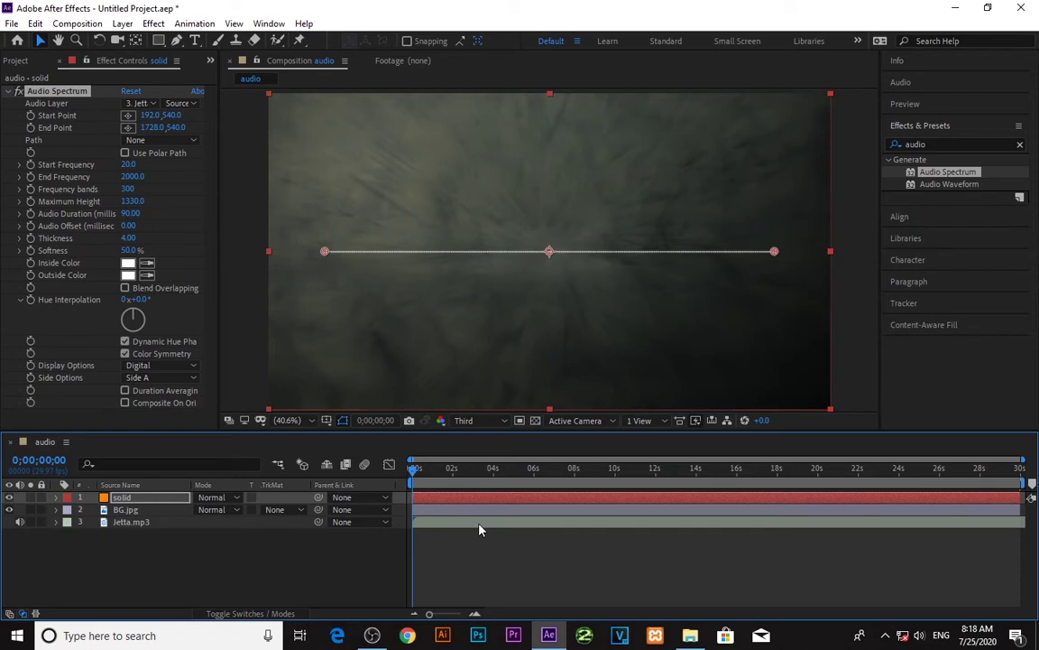
pyautogui.press('space')
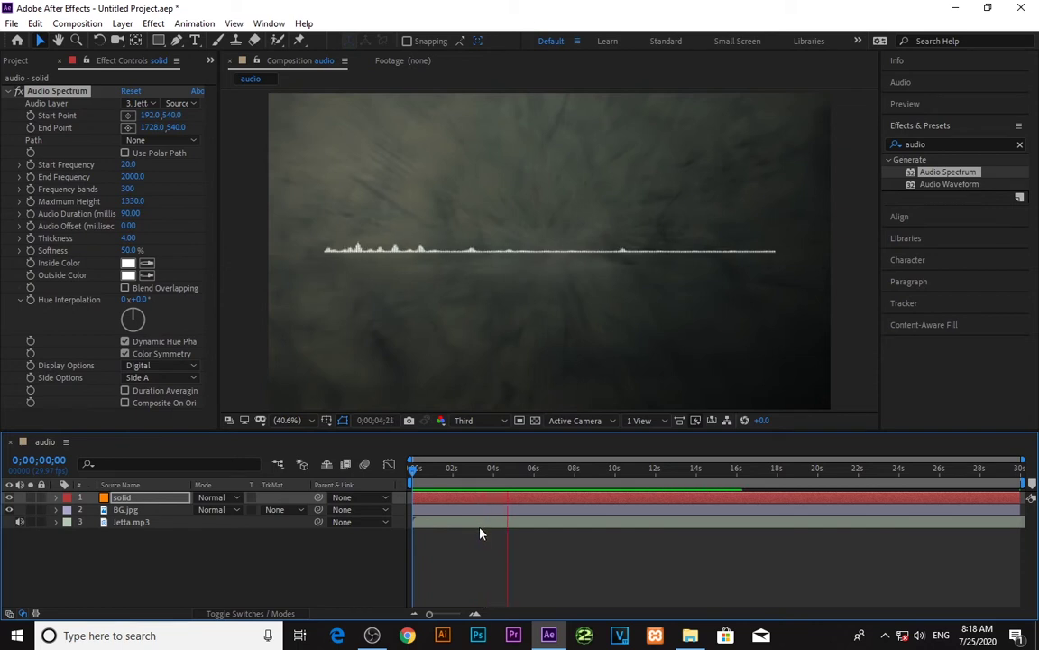
pyautogui.click(407, 470)
pyautogui.moveTo(407, 470); pyautogui.dragTo(439, 478)
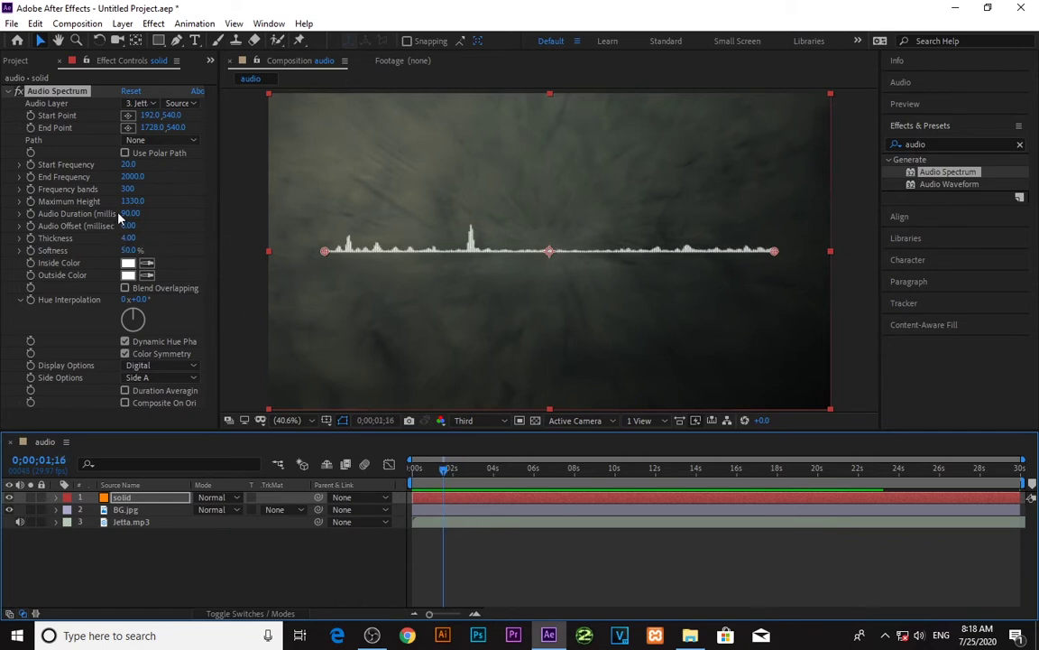
# Set the Maximum Height to 1450 and the Frequency bands to 340, and play the composition to check the spectrum
pyautogui.moveTo(131, 202); pyautogui.dragTo(137, 201)
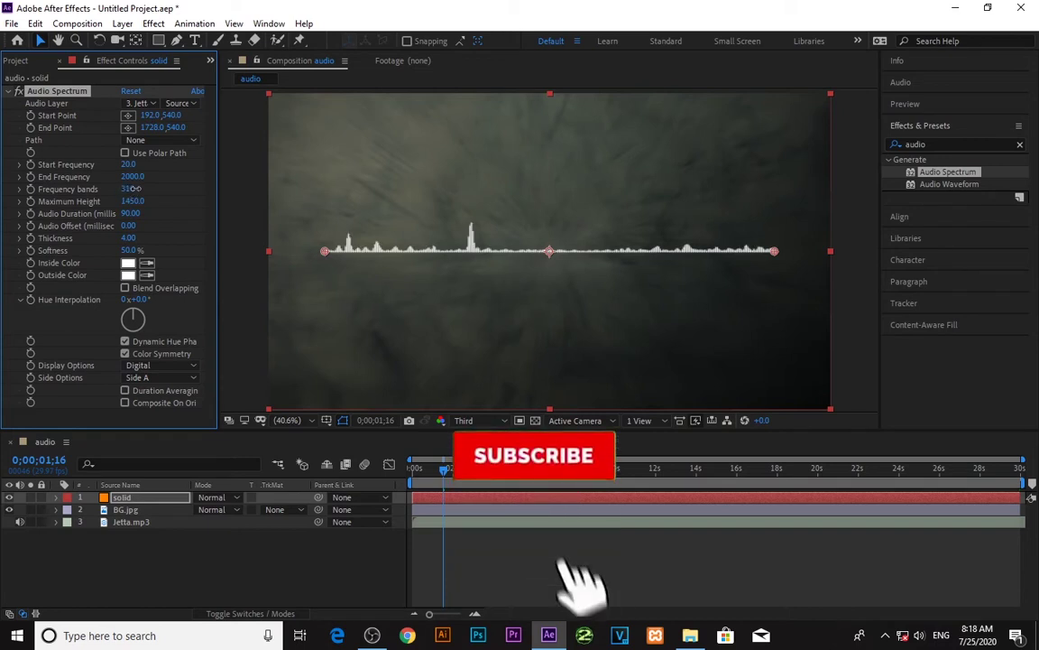
pyautogui.moveTo(128, 189); pyautogui.dragTo(162, 189)
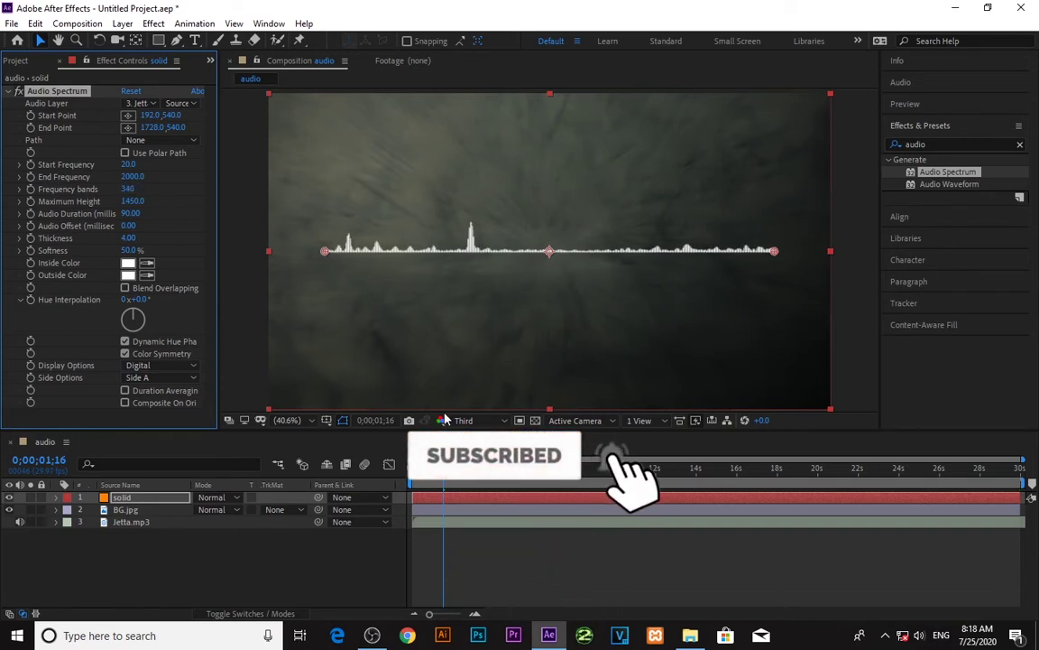
pyautogui.press('space')
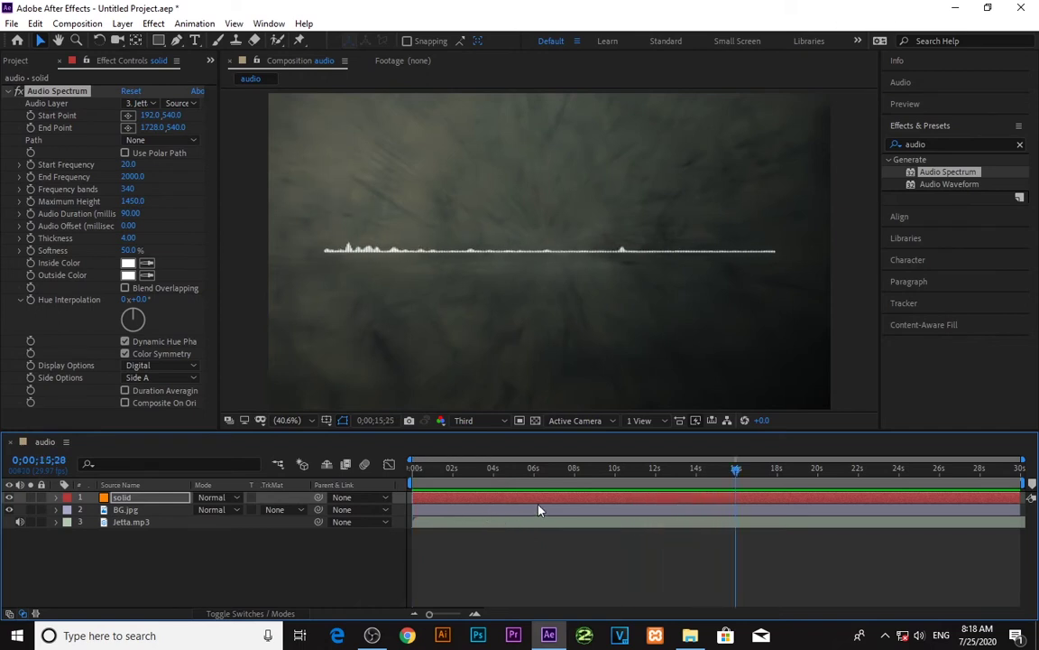
pyautogui.press('space')
# Reduce the Maximum Height to 460 using the peak around 14 seconds, and play the composition from the start
pyautogui.moveTo(658, 470); pyautogui.dragTo(705, 485)
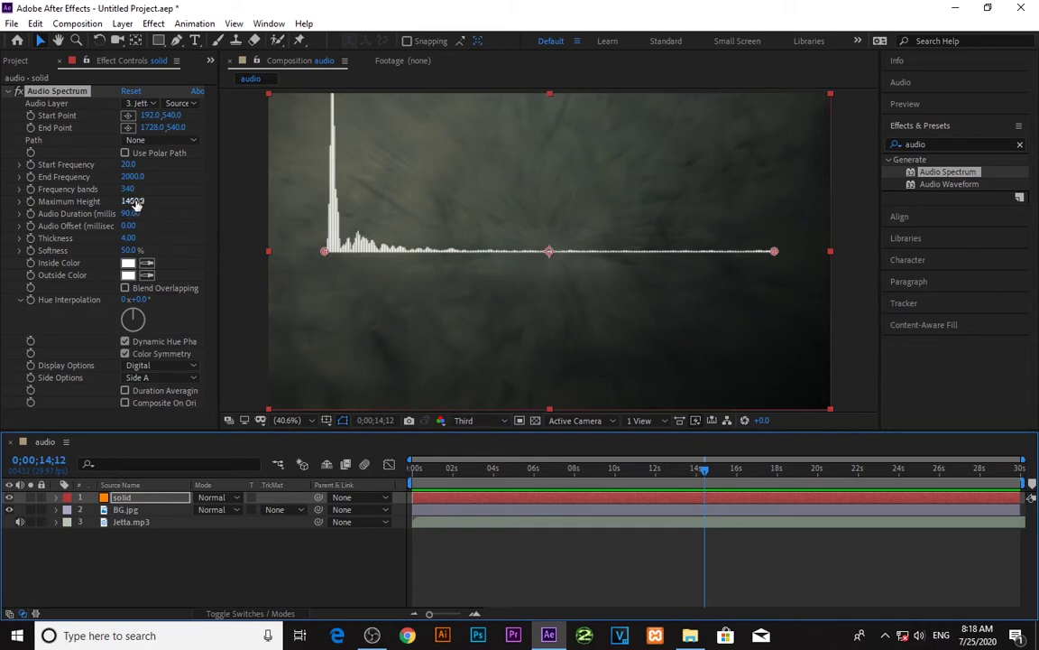
pyautogui.moveTo(133, 202); pyautogui.dragTo(81, 219)
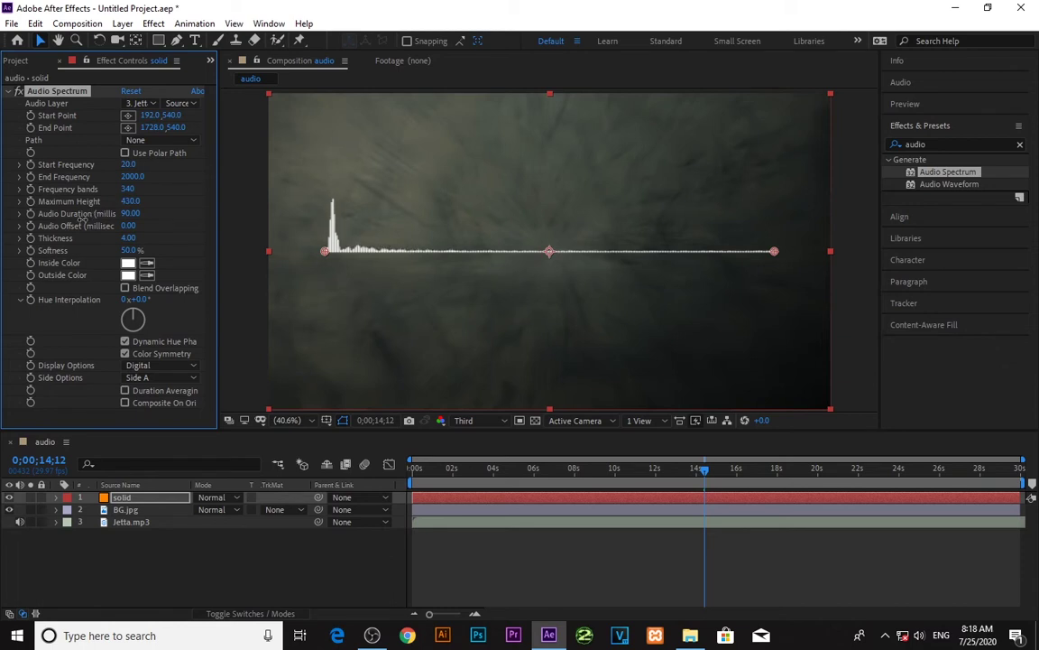
pyautogui.press('Home')
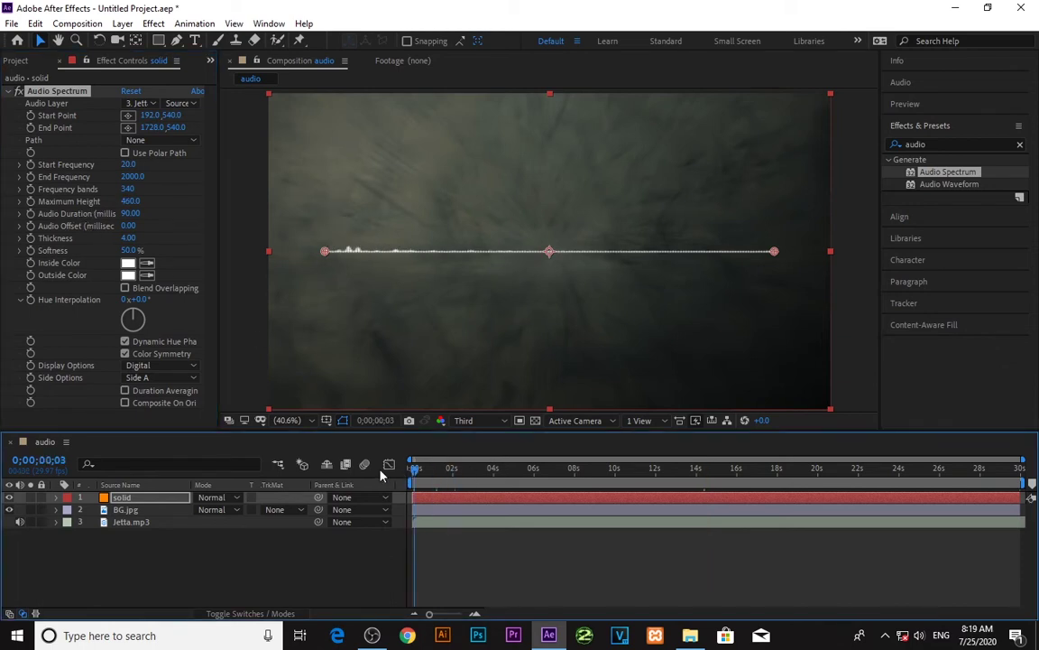
pyautogui.press('space')
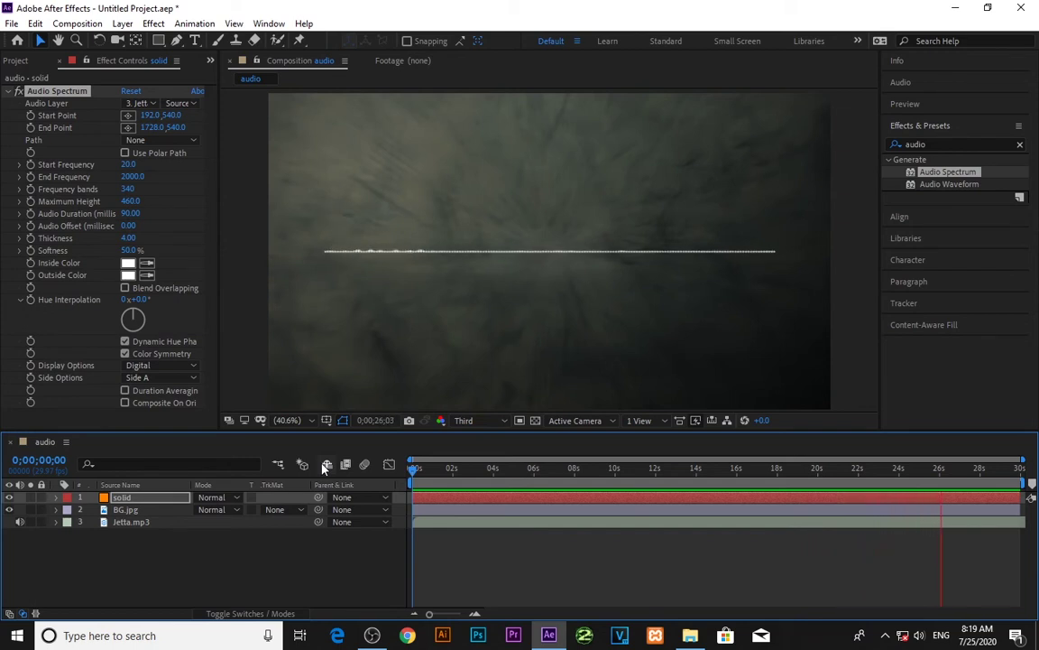
pyautogui.press('space')
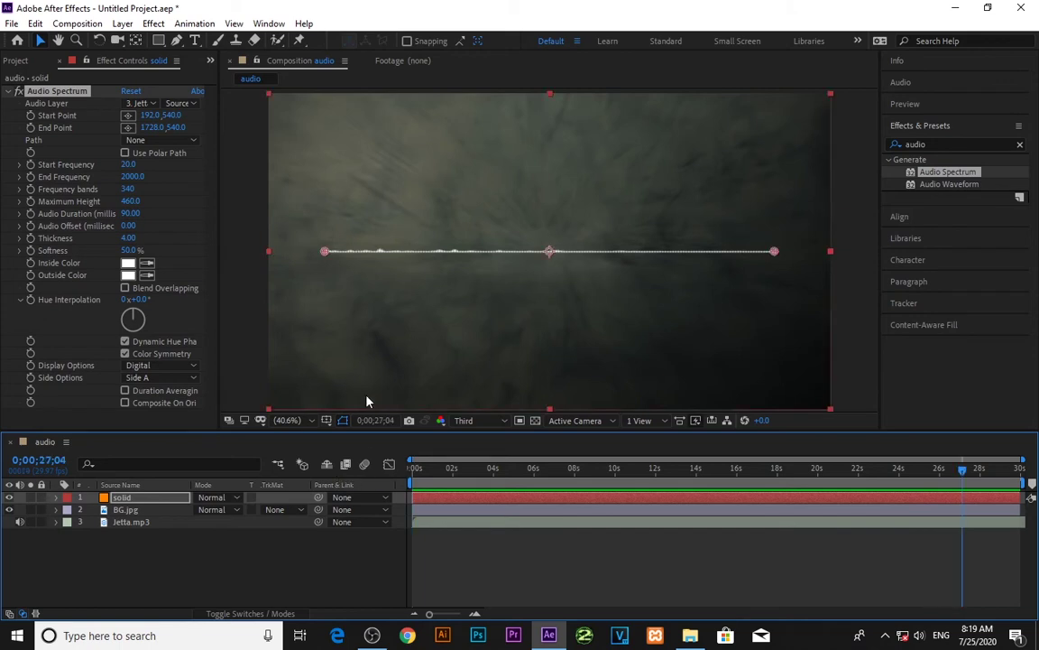
pyautogui.moveTo(440, 485); pyautogui.dragTo(408, 475)
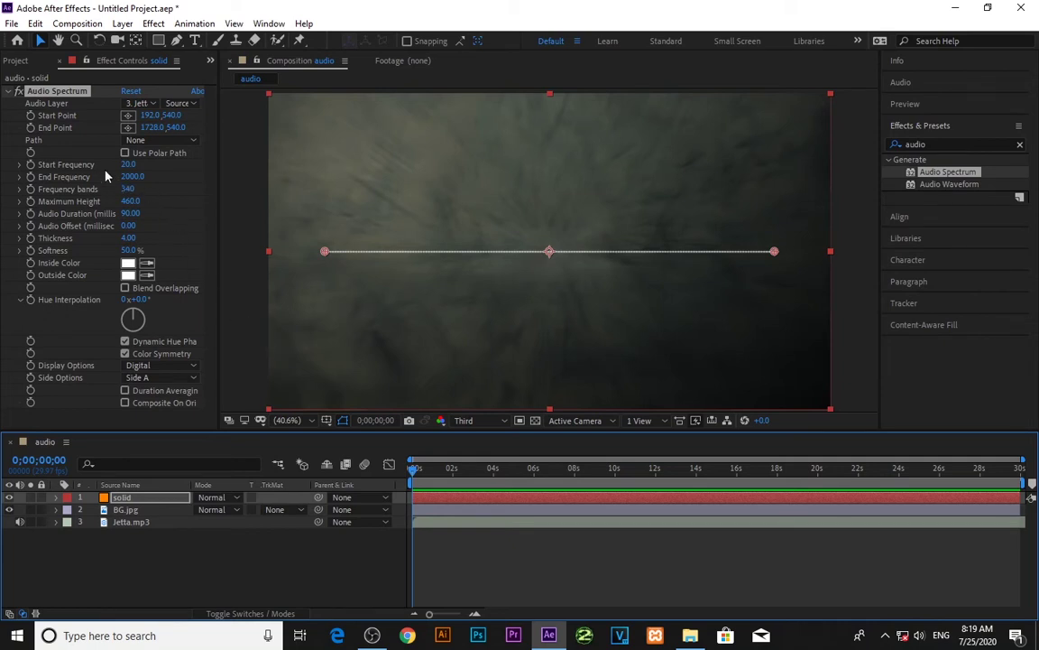
# Set the Audio Spectrum's Start Frequency to 720 and scrub to about 7 seconds to check the bars
pyautogui.moveTo(129, 165); pyautogui.dragTo(137, 164)
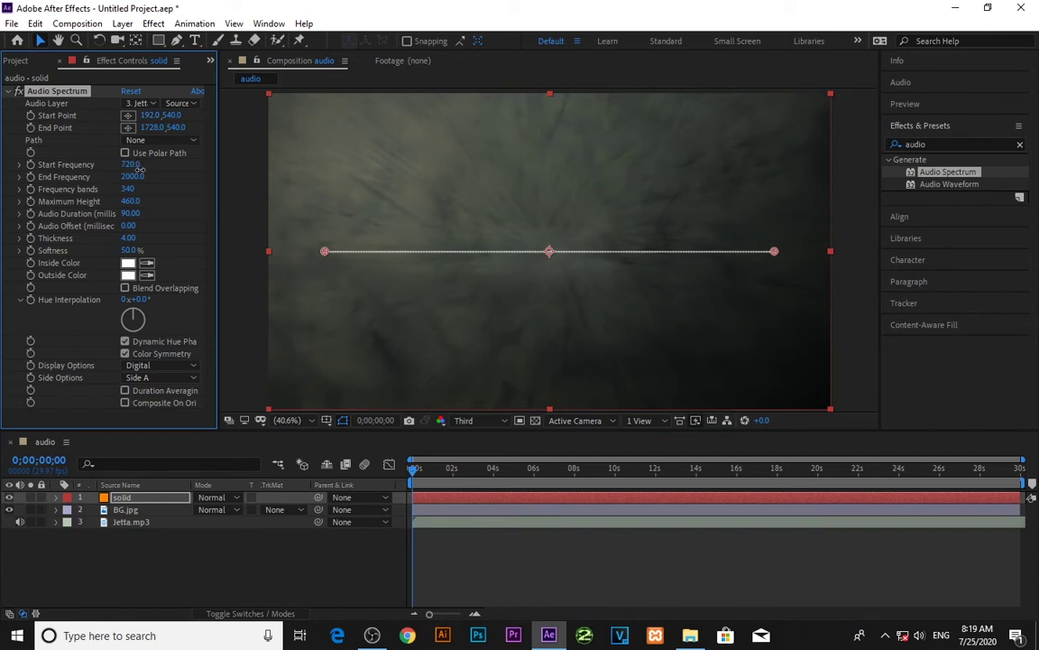
pyautogui.moveTo(415, 481); pyautogui.dragTo(564, 483)
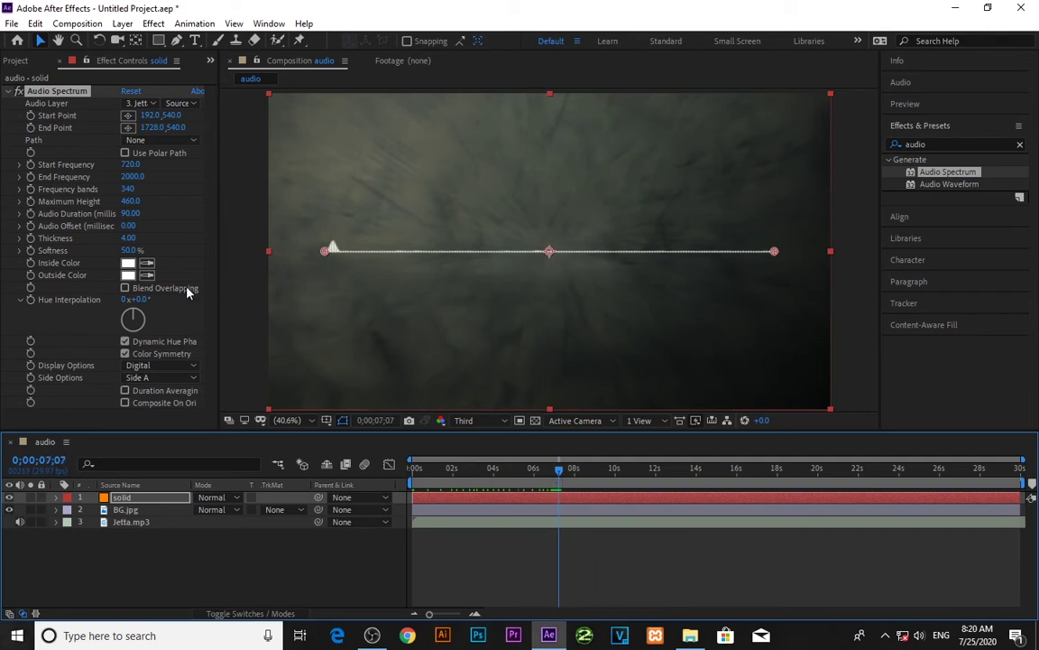
pyautogui.click(126, 342)
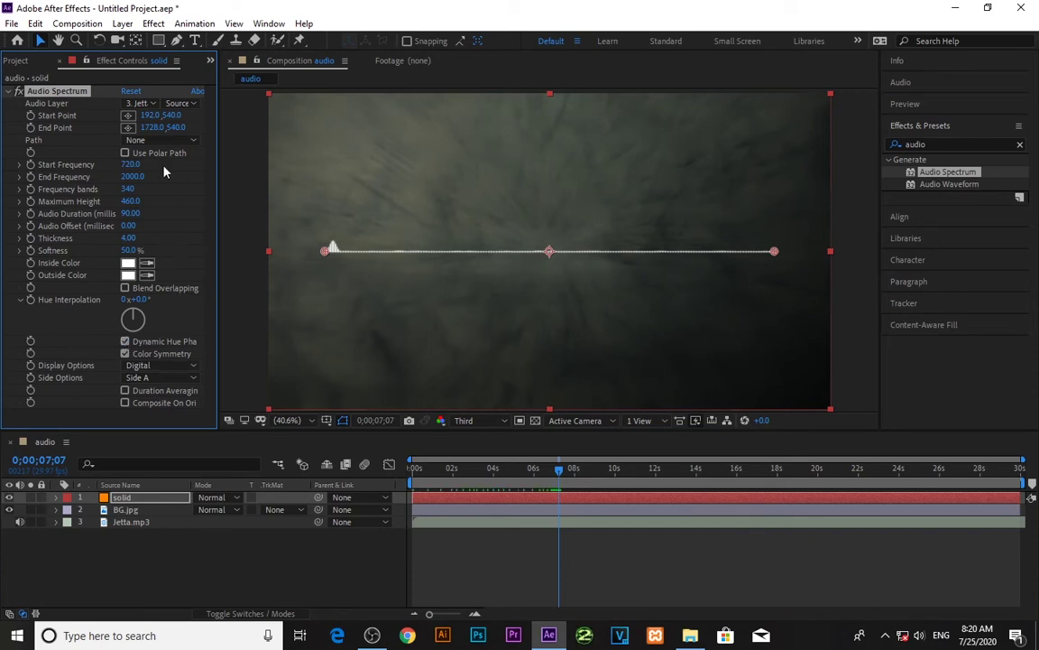
# Set the Audio Spectrum's End Frequency to 1900 and play the composition from the first frame
pyautogui.click(132, 177)
pyautogui.press('Return')
pyautogui.moveTo(128, 177); pyautogui.dragTo(126, 180)
pyautogui.press('Home')
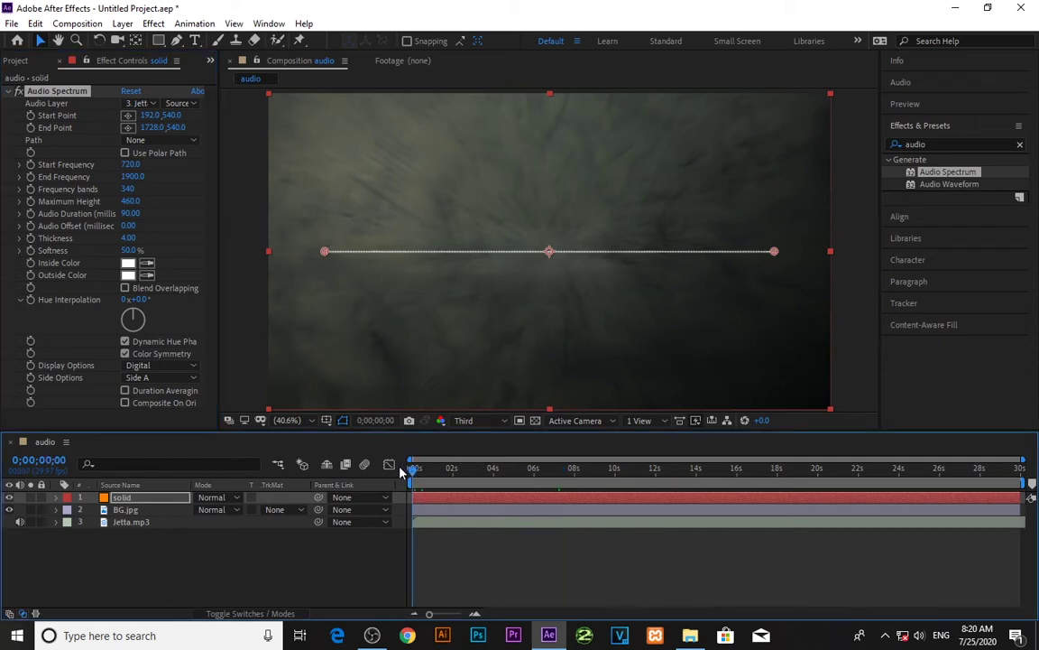
pyautogui.press('space')
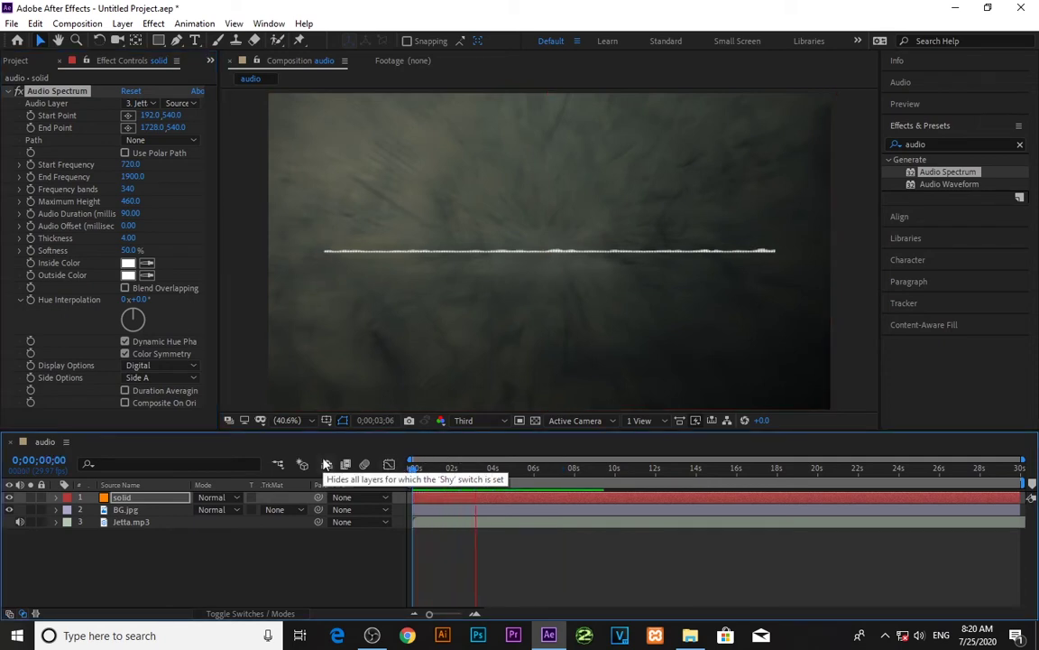
# Move to about 1.4 seconds and set the Audio Spectrum's Maximum Height to 1230
pyautogui.moveTo(412, 471); pyautogui.dragTo(442, 471)
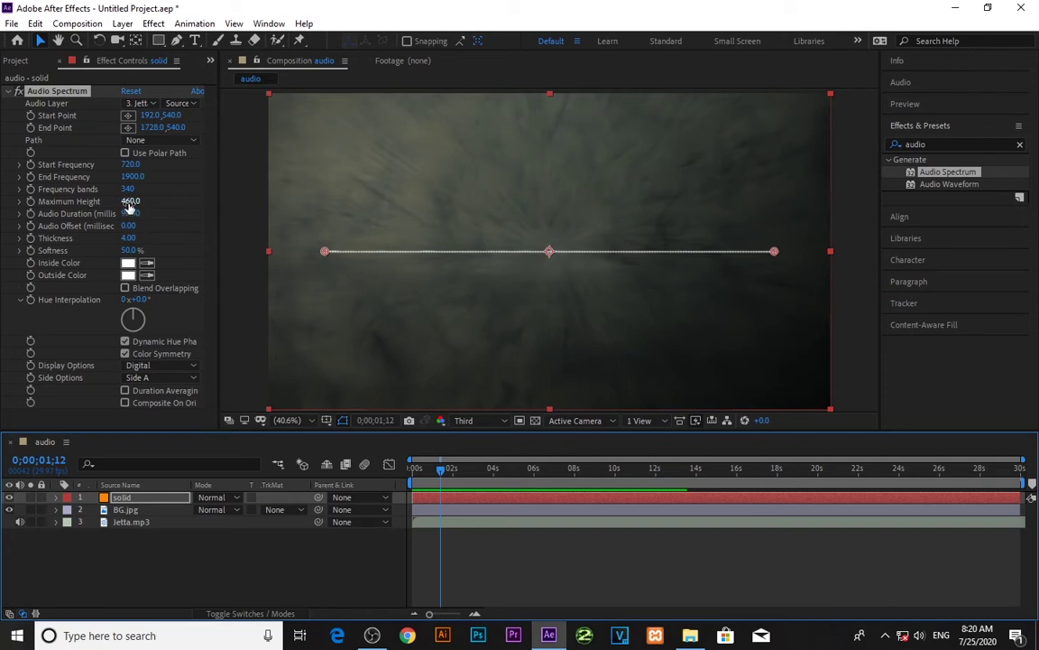
pyautogui.moveTo(131, 201); pyautogui.dragTo(150, 204)
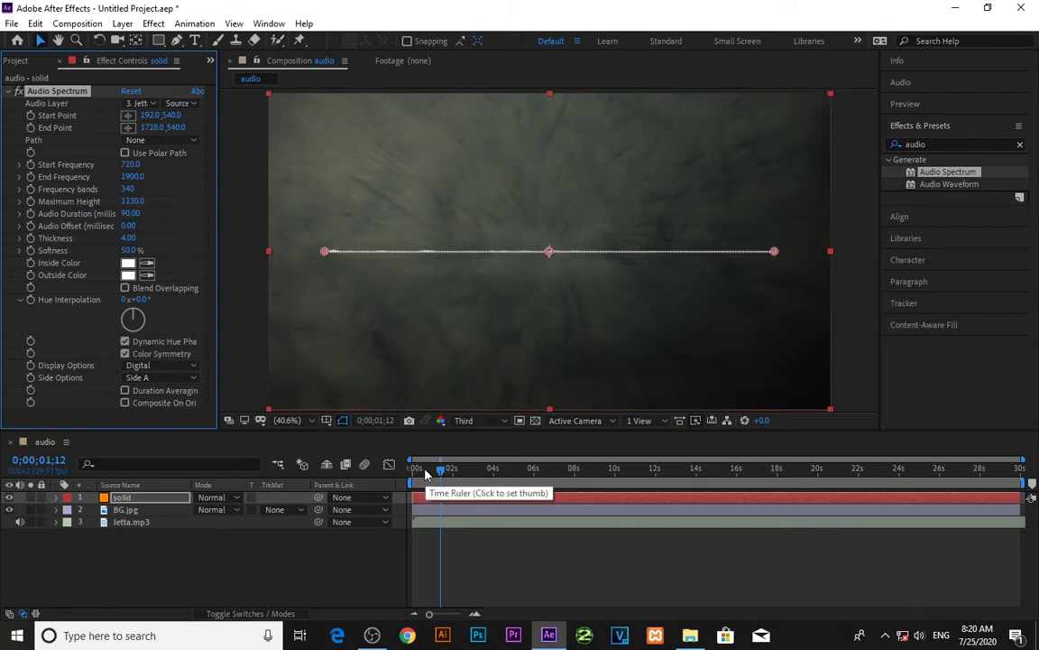
# Play the composition from about half a second to preview the spectrum with the new Maximum Height
pyautogui.moveTo(426, 470)
pyautogui.mouseDown()
pyautogui.moveTo(411, 469)
pyautogui.moveTo(456, 473)
pyautogui.moveTo(422, 471)
pyautogui.mouseUp()
pyautogui.press('space')
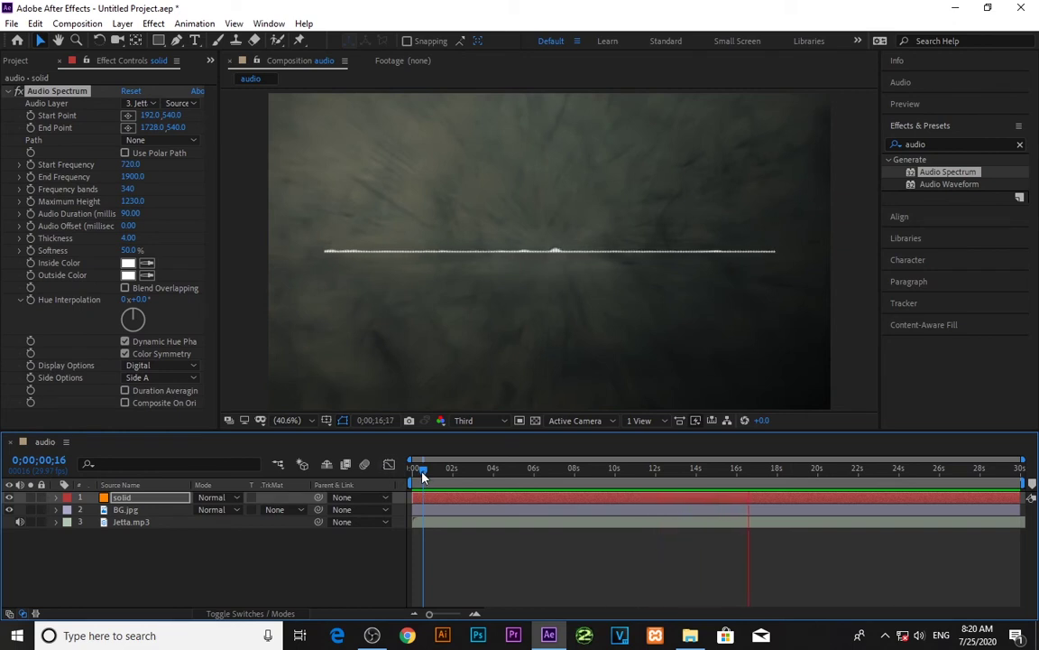
pyautogui.press('space')
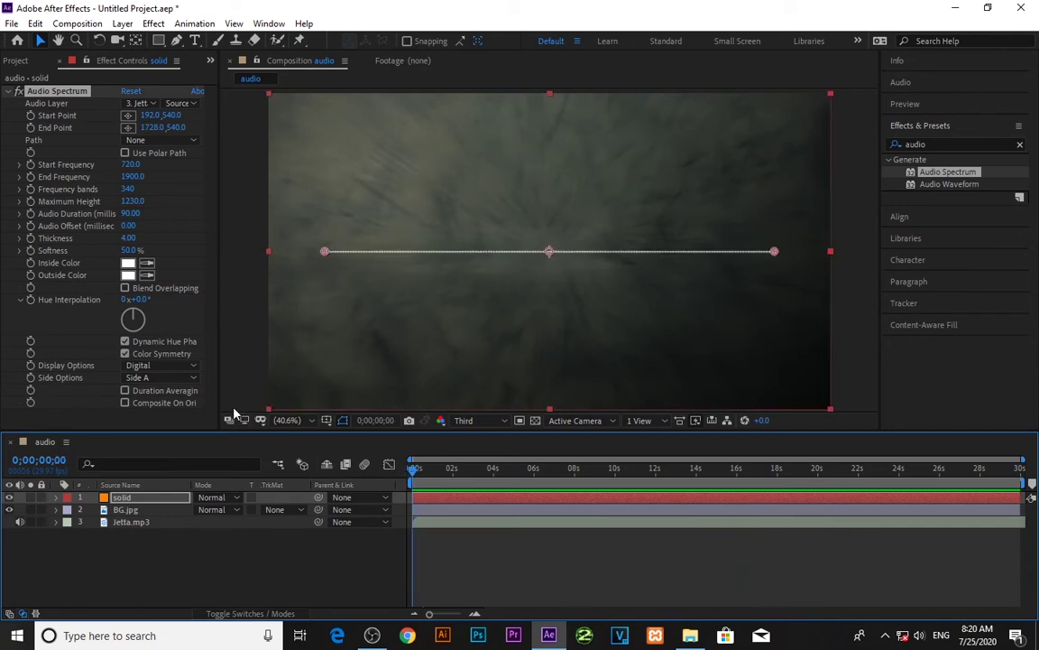
# Set the Audio Spectrum's Side Options to Side A & B and play the composition from the first frame
pyautogui.click(167, 377)
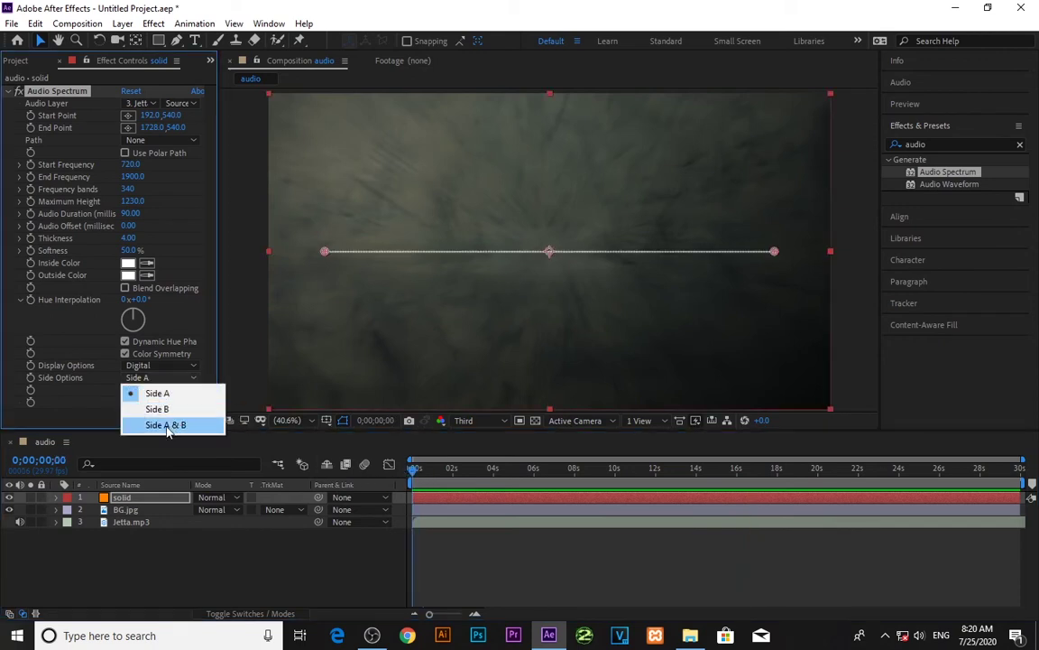
pyautogui.click(162, 424)
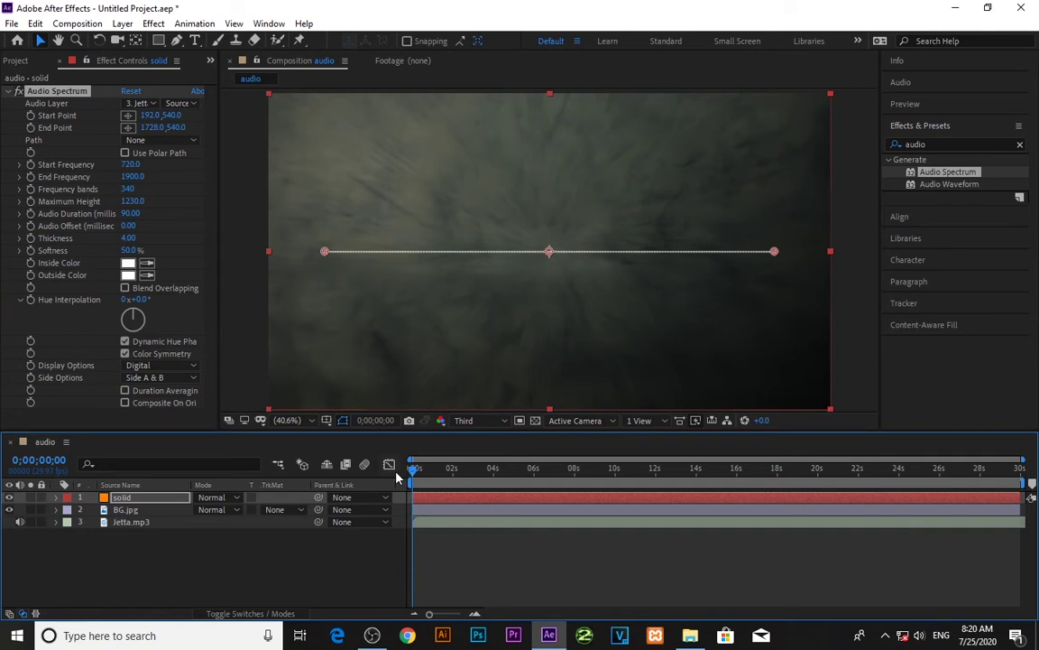
pyautogui.moveTo(413, 471); pyautogui.dragTo(365, 488)
pyautogui.press('space')
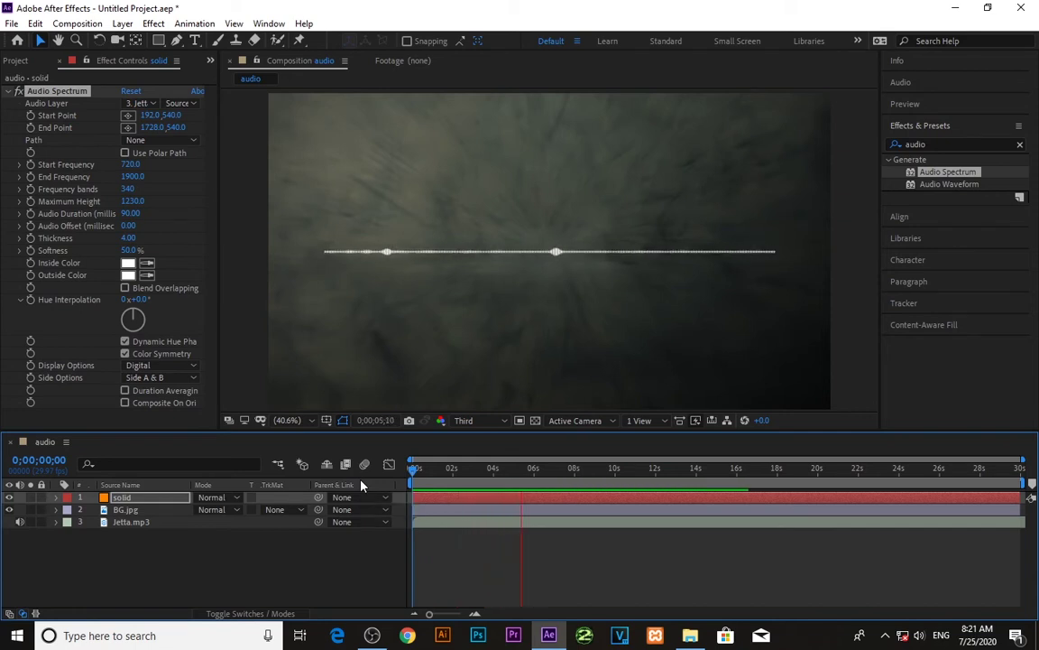
pyautogui.press('space')
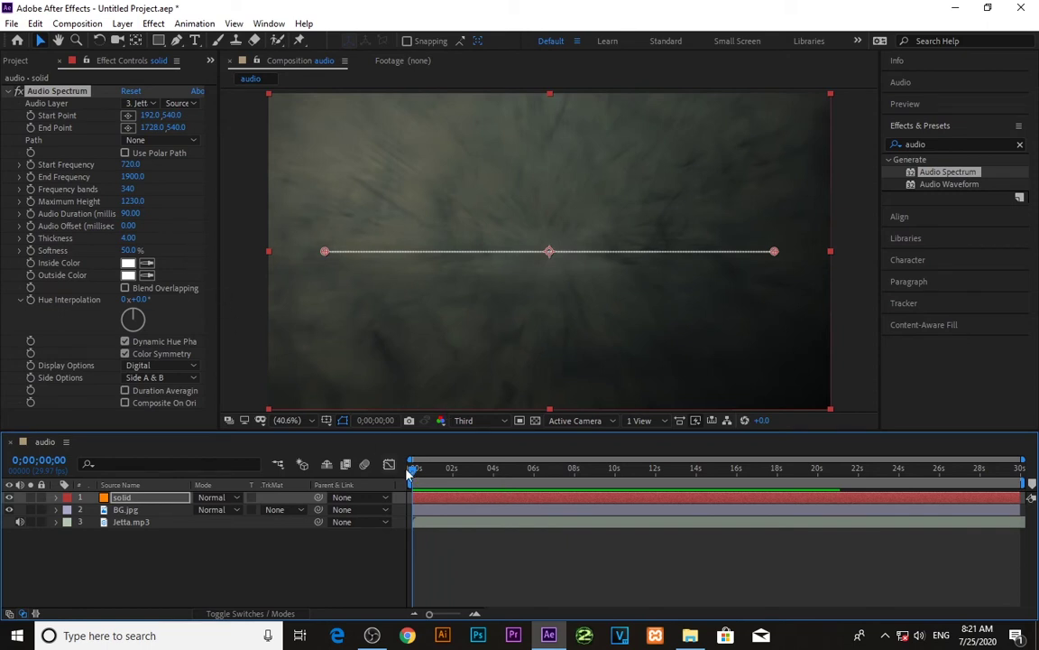
# Inspect the bars between 1 and 2 seconds and set the Audio Spectrum's Start Frequency to 20
pyautogui.moveTo(413, 471); pyautogui.dragTo(447, 480)
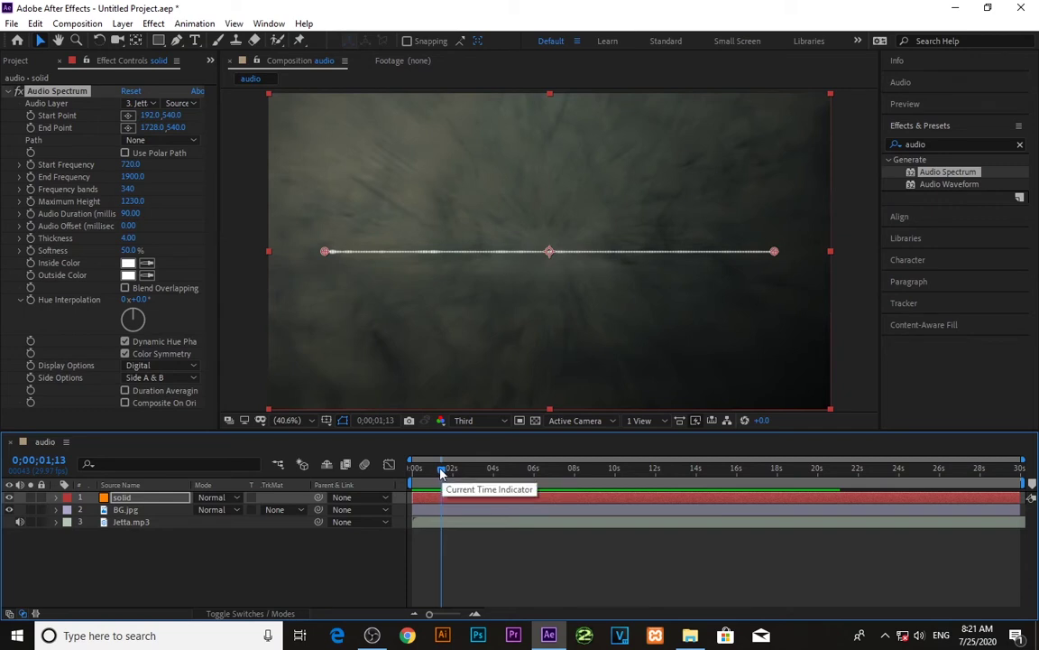
pyautogui.moveTo(442, 474)
pyautogui.mouseDown()
pyautogui.moveTo(429, 471)
pyautogui.moveTo(519, 480)
pyautogui.moveTo(447, 484)
pyautogui.mouseUp()
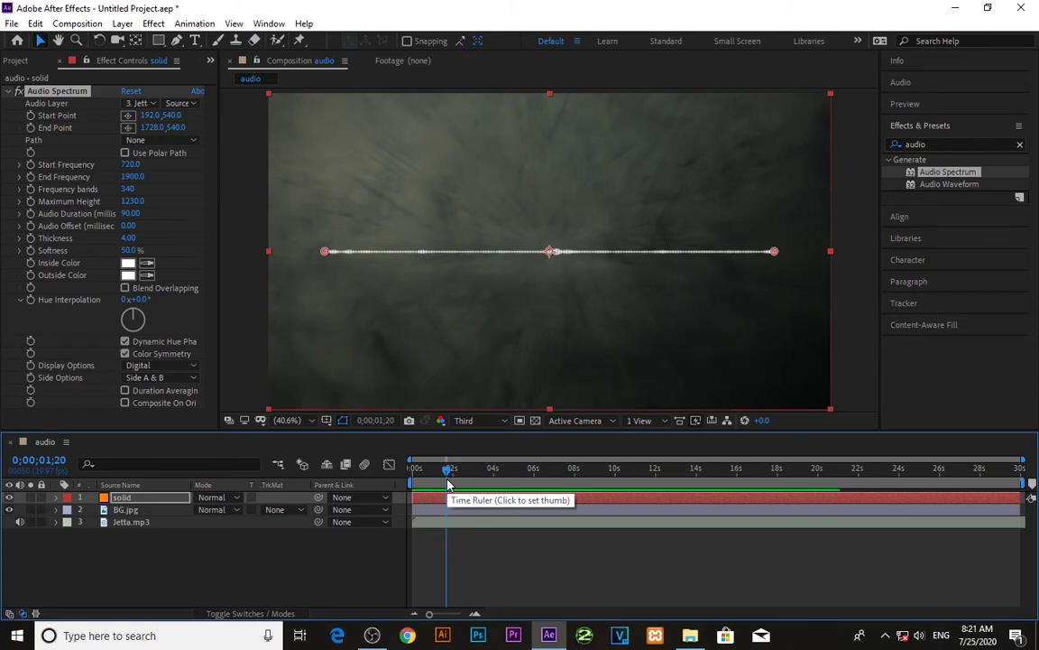
pyautogui.moveTo(449, 485)
pyautogui.mouseDown()
pyautogui.moveTo(485, 475)
pyautogui.moveTo(455, 485)
pyautogui.mouseUp()
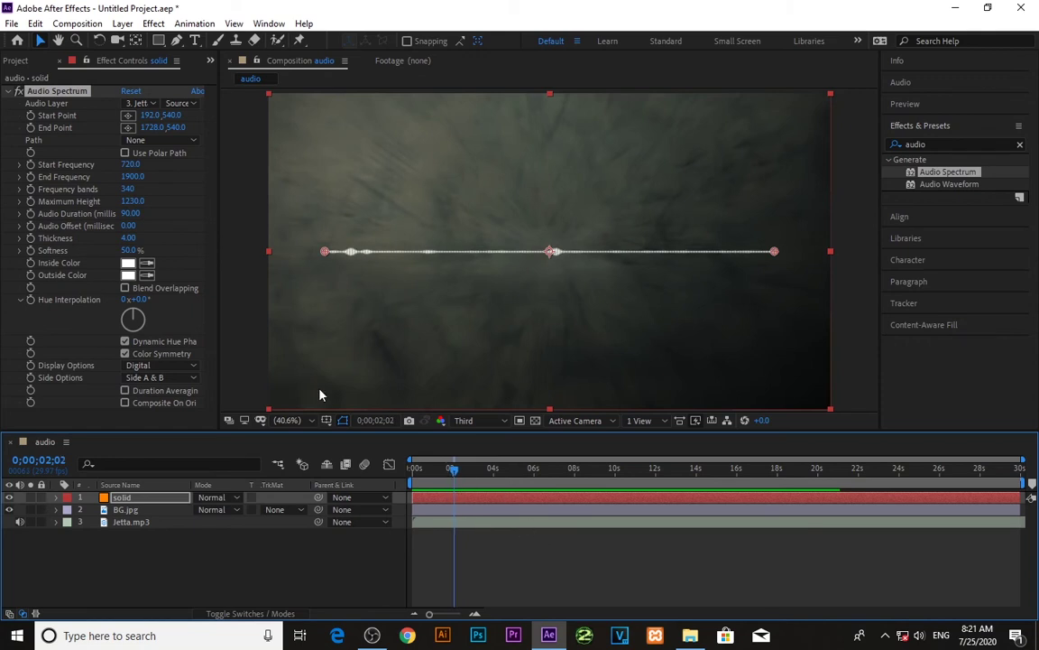
pyautogui.moveTo(468, 472); pyautogui.dragTo(442, 481)
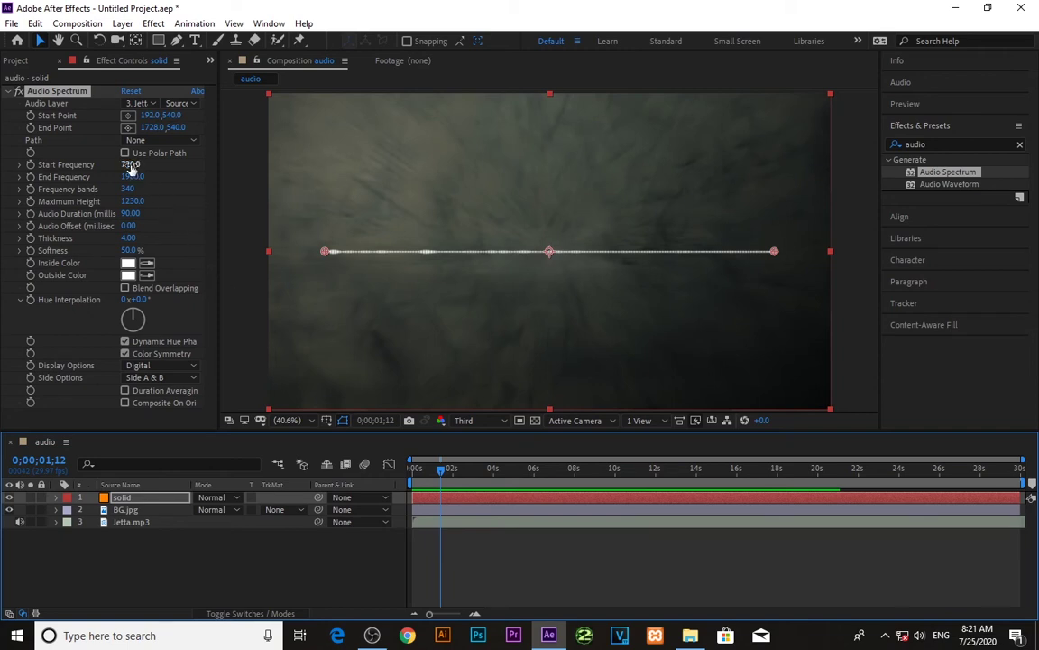
pyautogui.moveTo(132, 168); pyautogui.dragTo(140, 170)
pyautogui.click(131, 165)
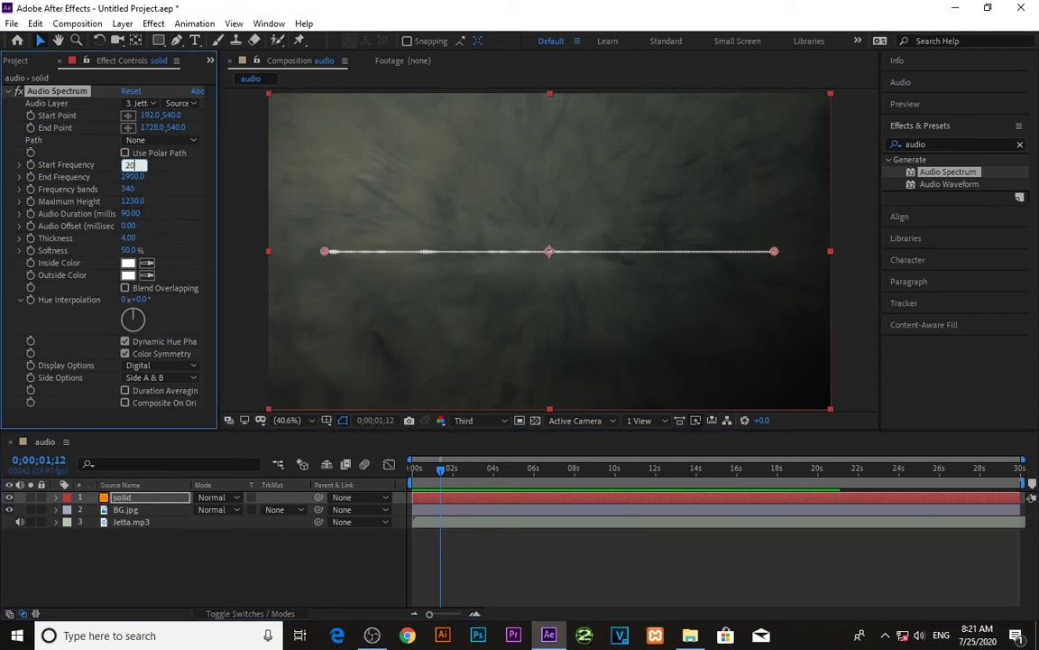
pyautogui.click(226, 244)
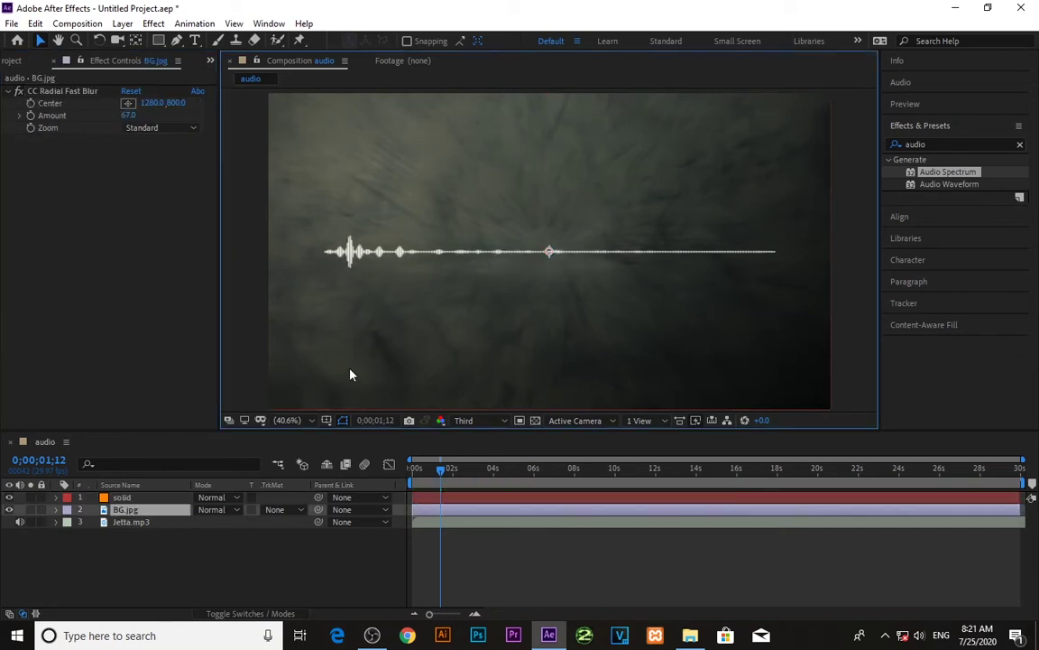
# Select the solid layer and play the composition from the first frame to preview the wider frequency range
pyautogui.moveTo(443, 475); pyautogui.dragTo(439, 474)
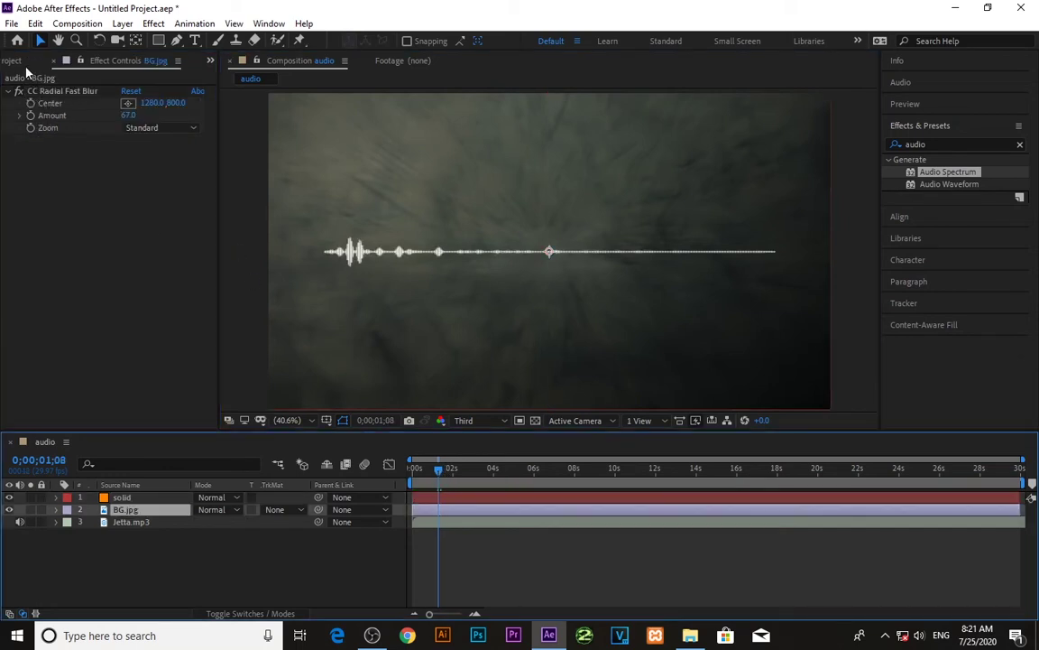
pyautogui.click(455, 496)
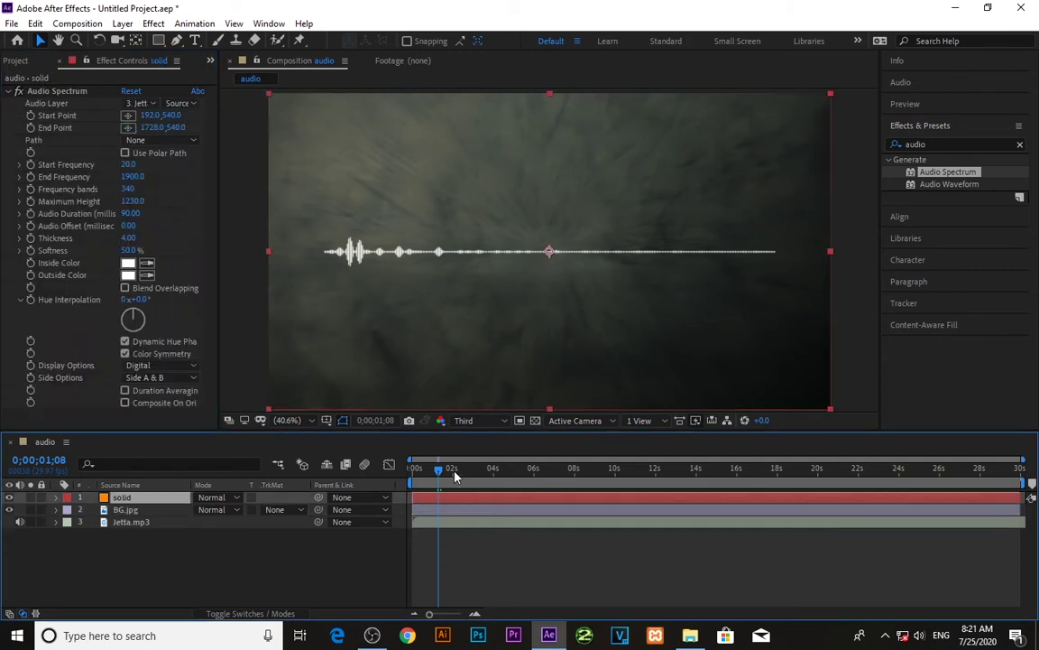
pyautogui.moveTo(438, 475); pyautogui.dragTo(406, 481)
pyautogui.press('space')
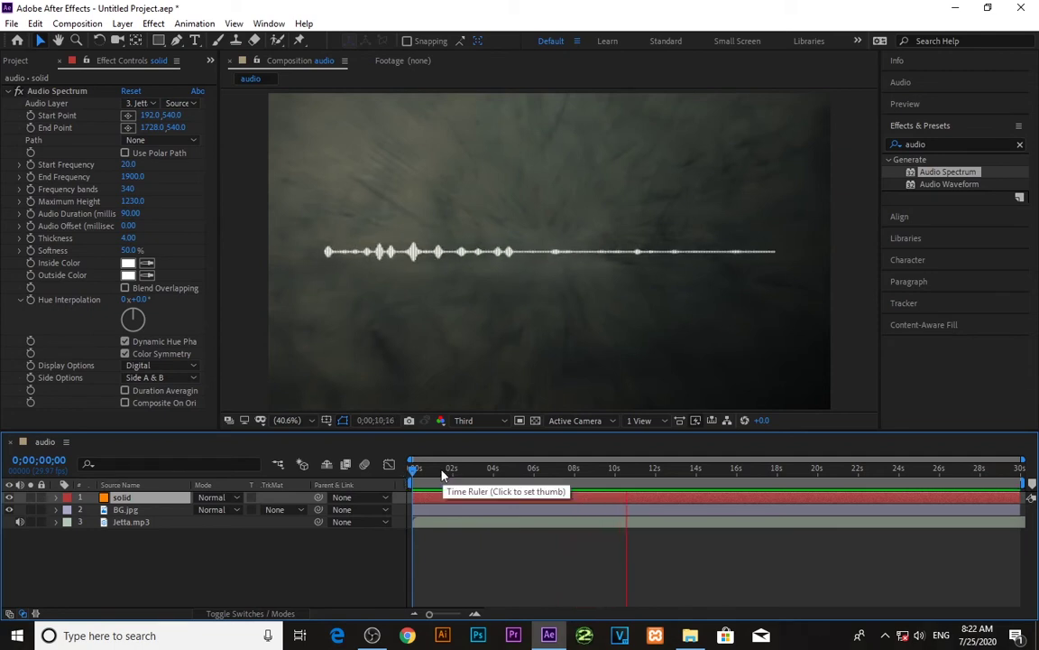
pyautogui.click(442, 468)
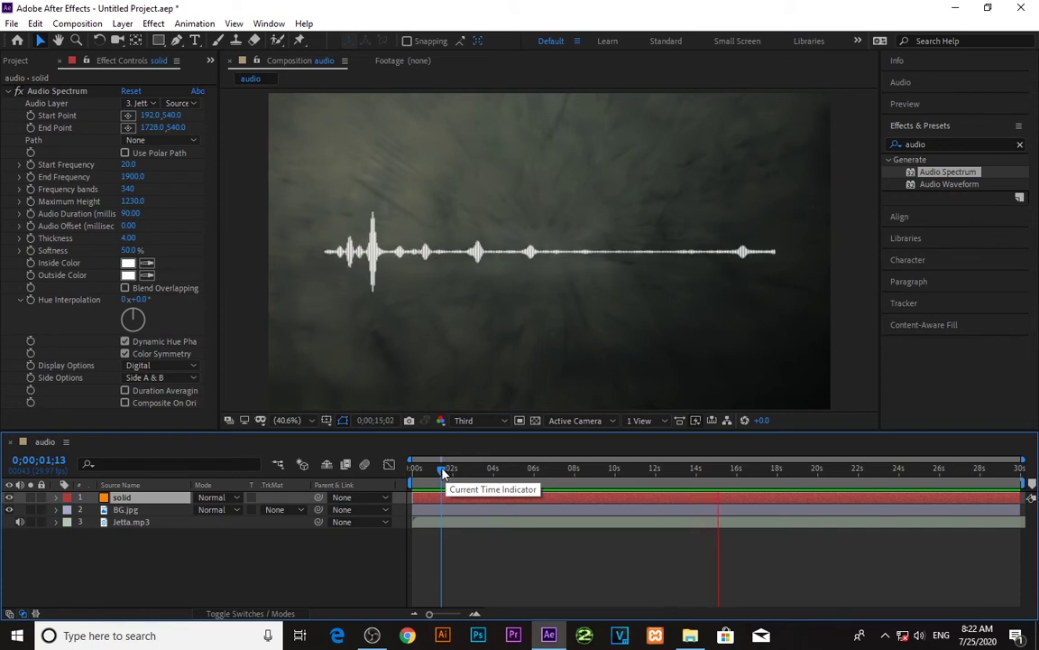
# Move to the tall peak at about 21 seconds and reduce the Audio Spectrum's Maximum Height to 460
pyautogui.click(680, 471)
pyautogui.click(723, 480)
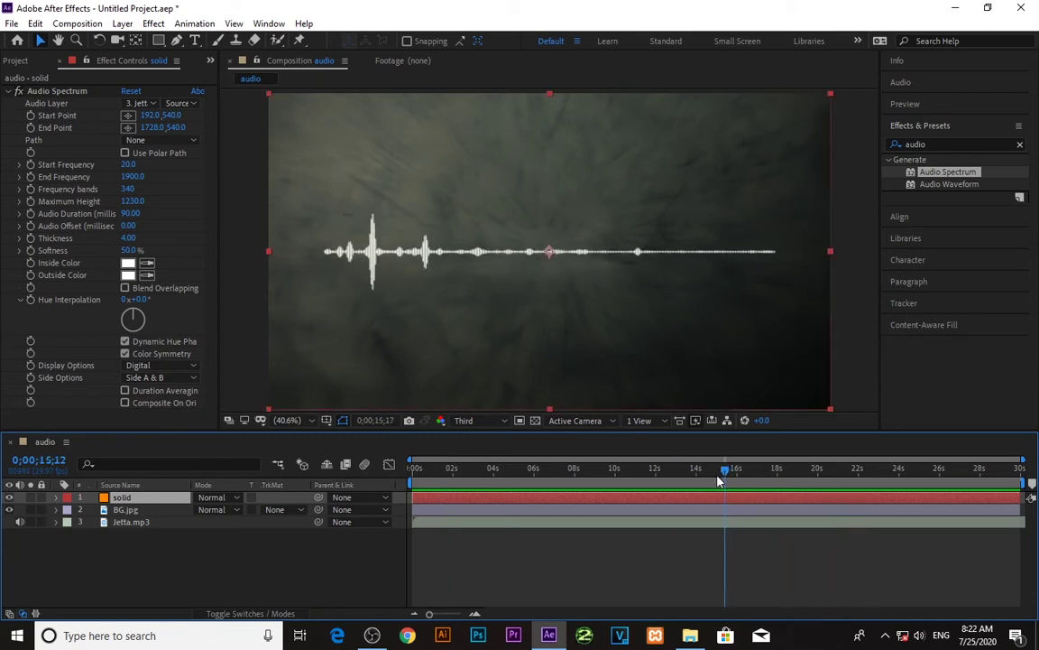
pyautogui.moveTo(719, 481); pyautogui.dragTo(846, 490)
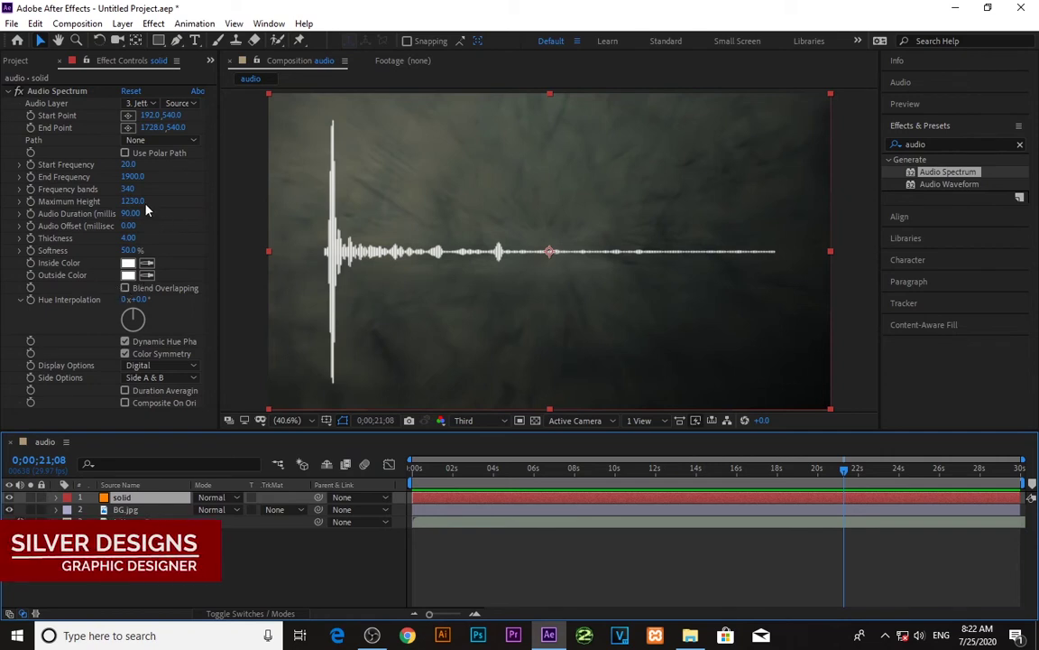
pyautogui.moveTo(134, 201); pyautogui.dragTo(94, 213)
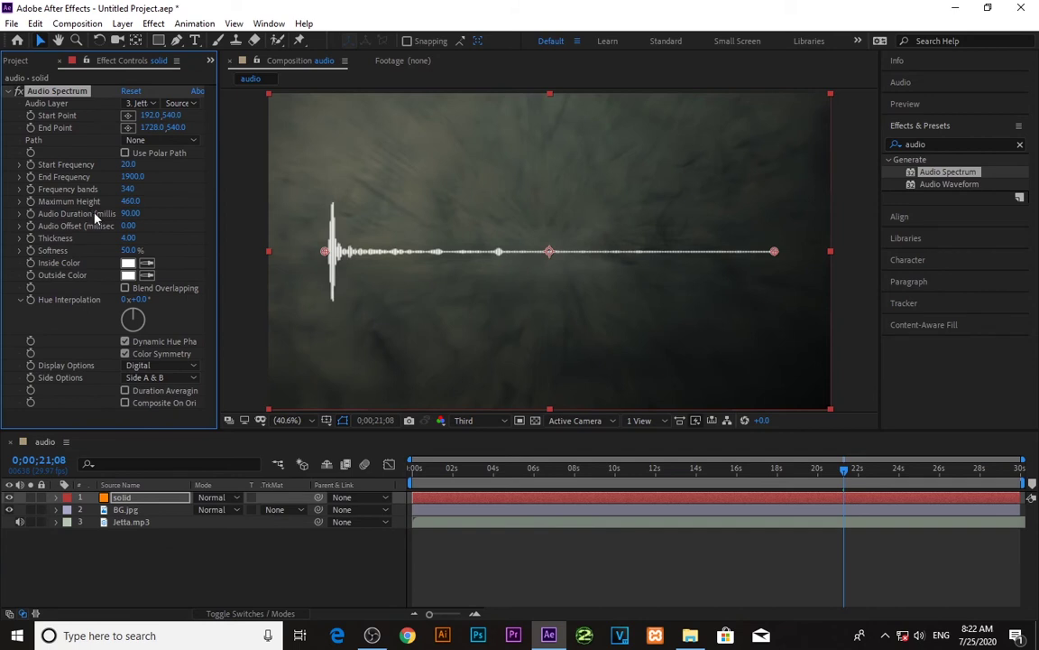
# Play the composition from about 13 seconds and return to the first frame
pyautogui.click(683, 470)
pyautogui.press('space')
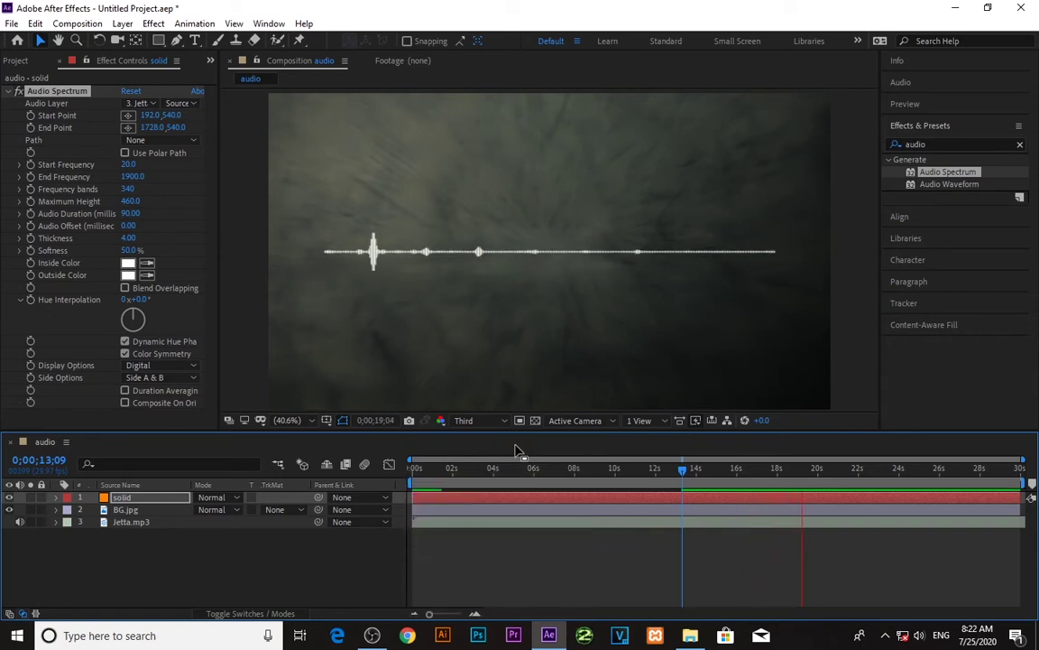
pyautogui.press('space')
pyautogui.click(447, 471)
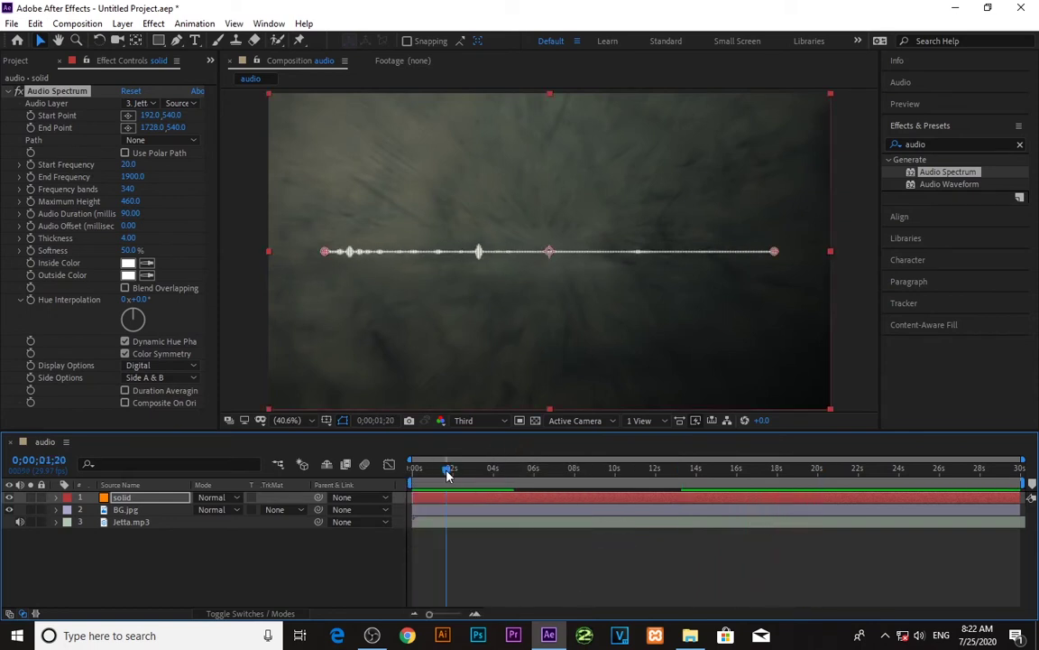
pyautogui.moveTo(439, 474); pyautogui.dragTo(388, 487)
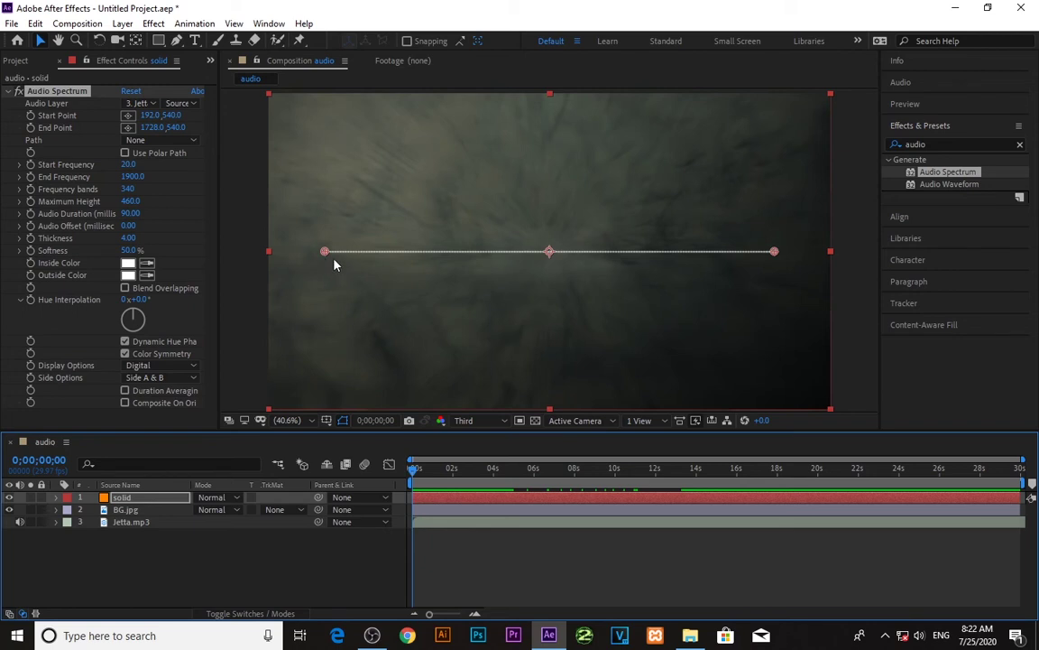
# Move the spectrum's Start Point to 766.5,781.6 and End Point to 1767.5,779.2, and shift the solid layer so the line sits just below centre
pyautogui.moveTo(324, 251); pyautogui.dragTo(493, 322)
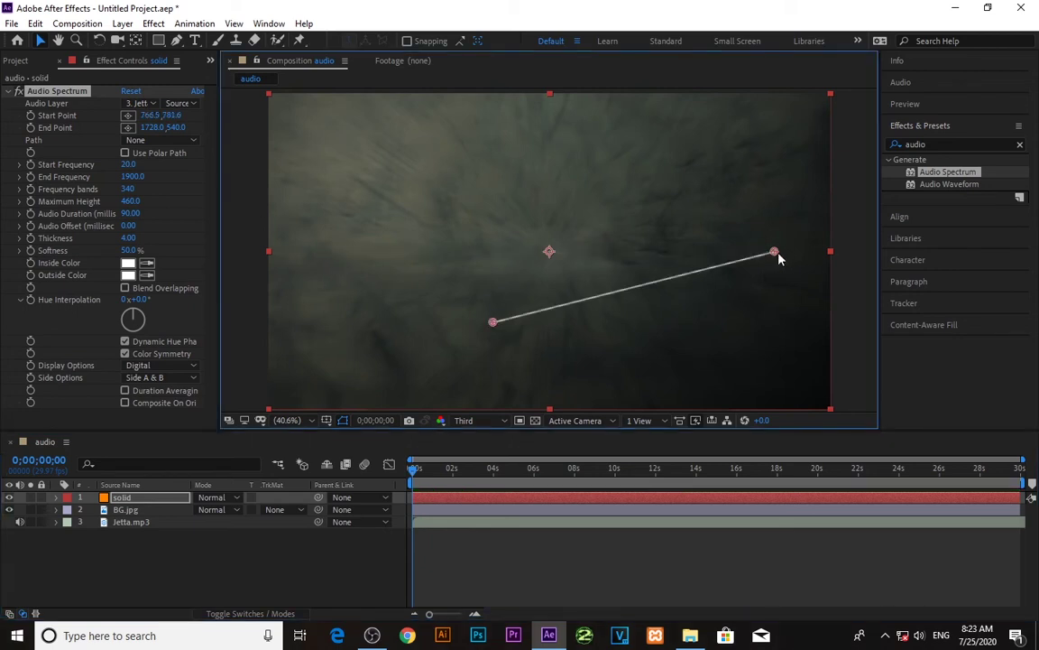
pyautogui.moveTo(776, 252); pyautogui.dragTo(790, 324)
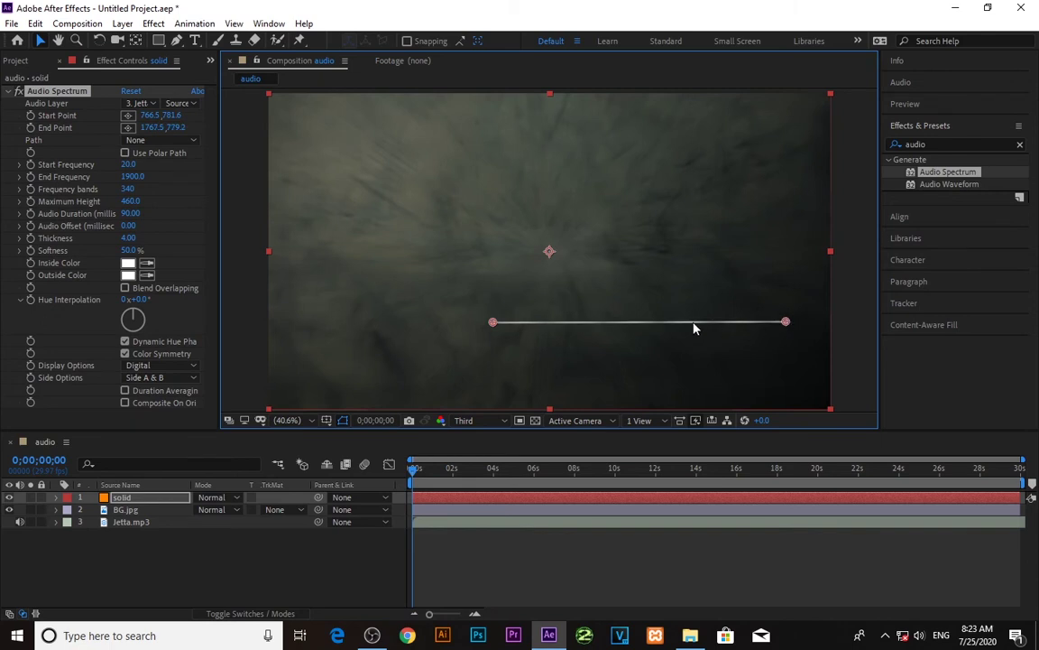
pyautogui.moveTo(670, 324); pyautogui.dragTo(584, 284)
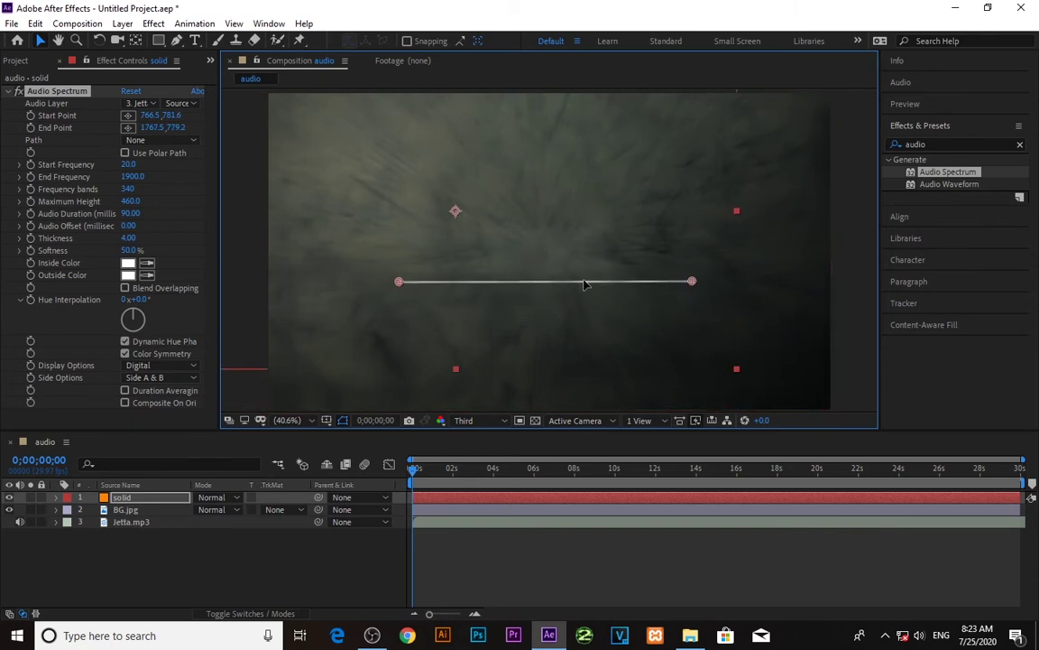
# Play the composition to preview the repositioned spectrum and go back to the beginning of the timeline
pyautogui.click(450, 470)
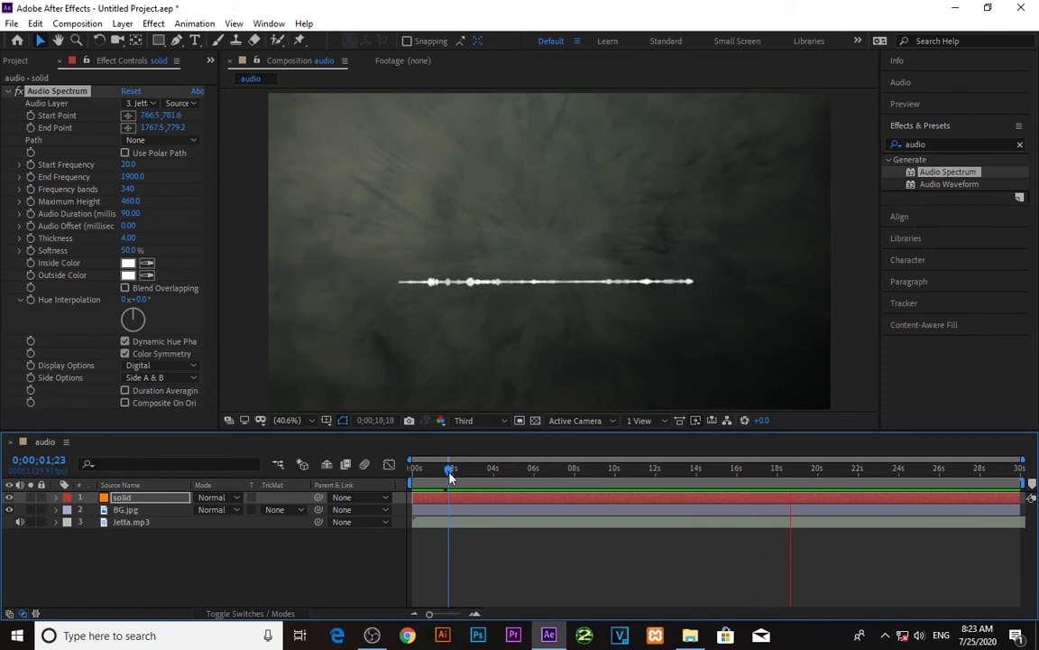
pyautogui.press('space')
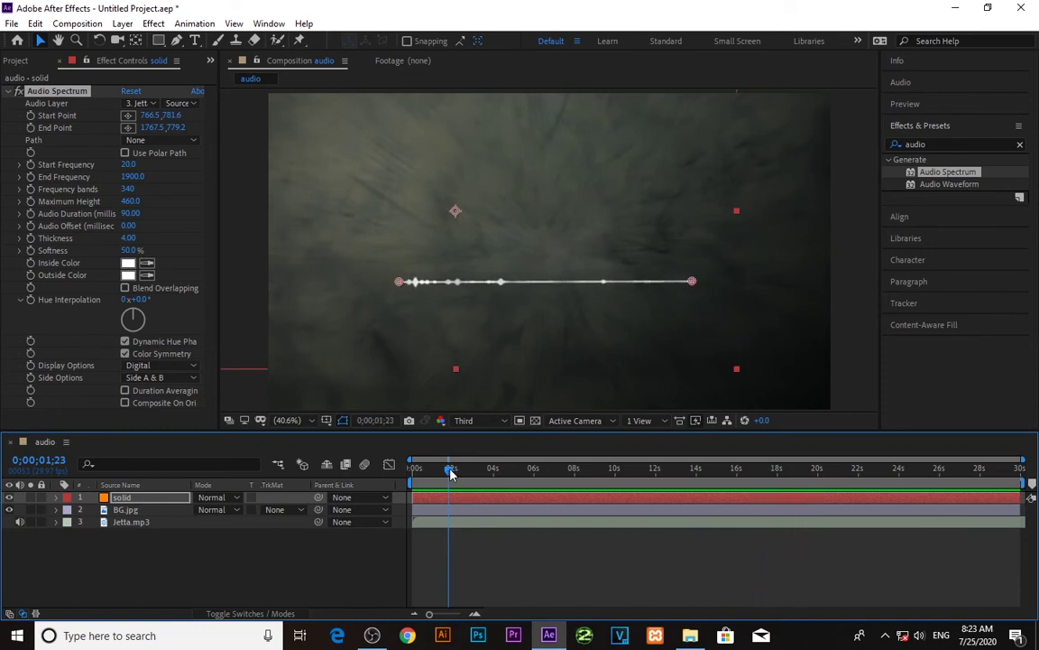
pyautogui.moveTo(451, 472); pyautogui.dragTo(413, 471)
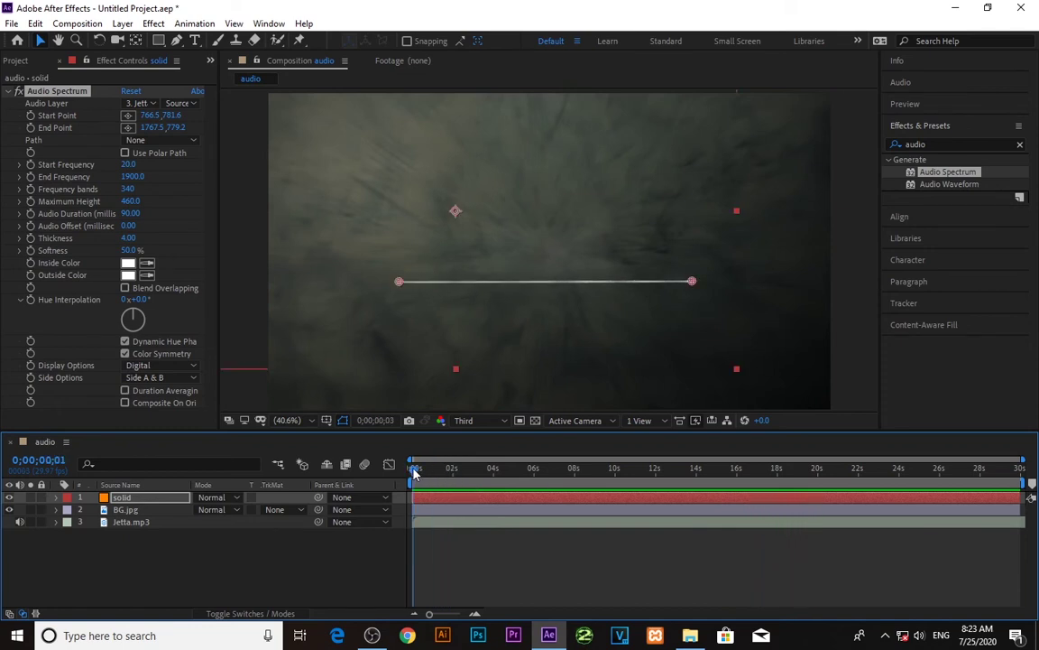
pyautogui.click(551, 637)
pyautogui.click(552, 641)
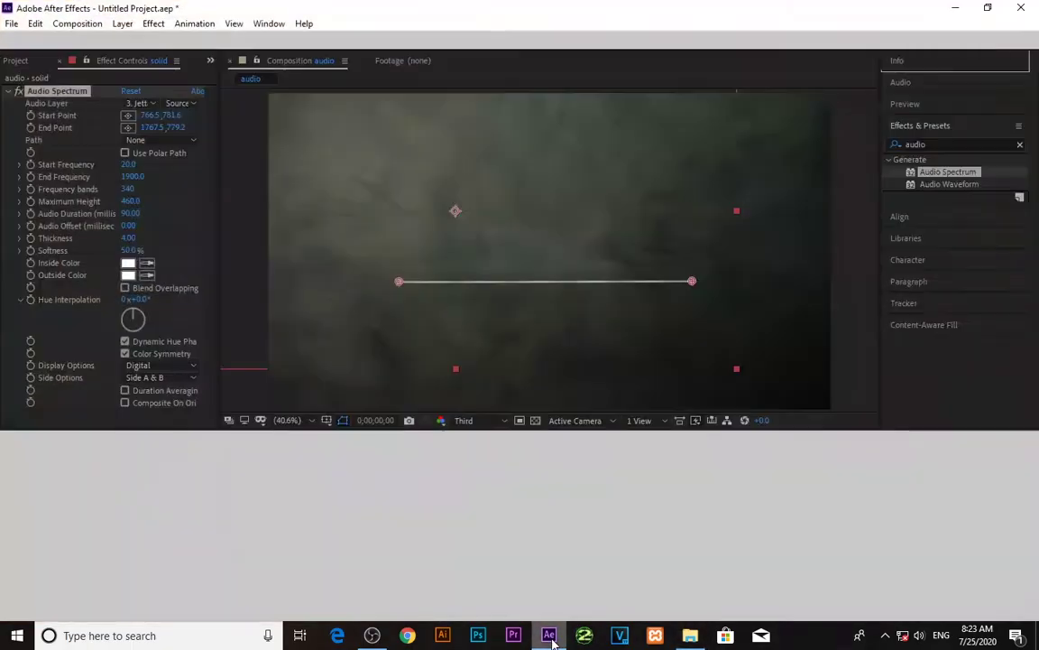
pyautogui.click(372, 636)
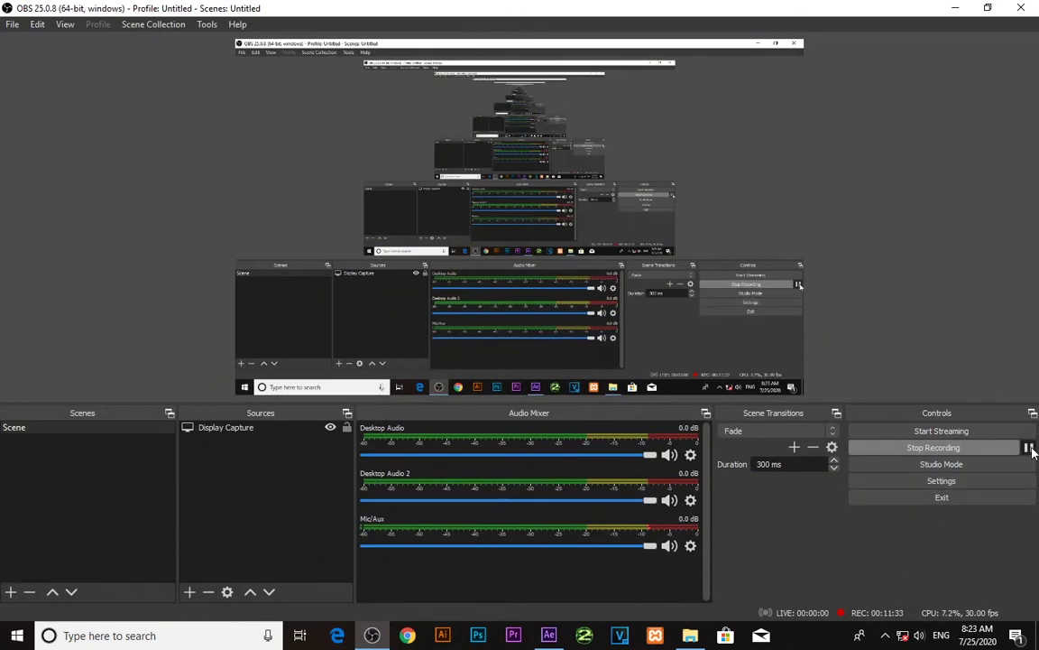
pyautogui.click(1029, 447)
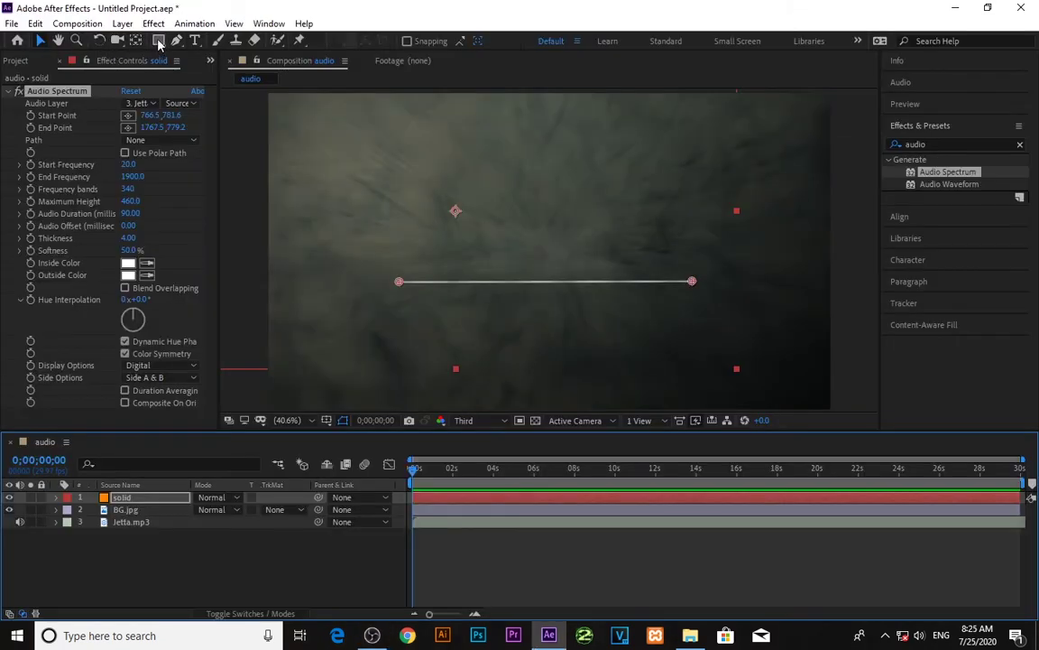
# Activate the Rectangle tool with no layer selected and set the shape stroke width to 0 px
pyautogui.click(161, 42)
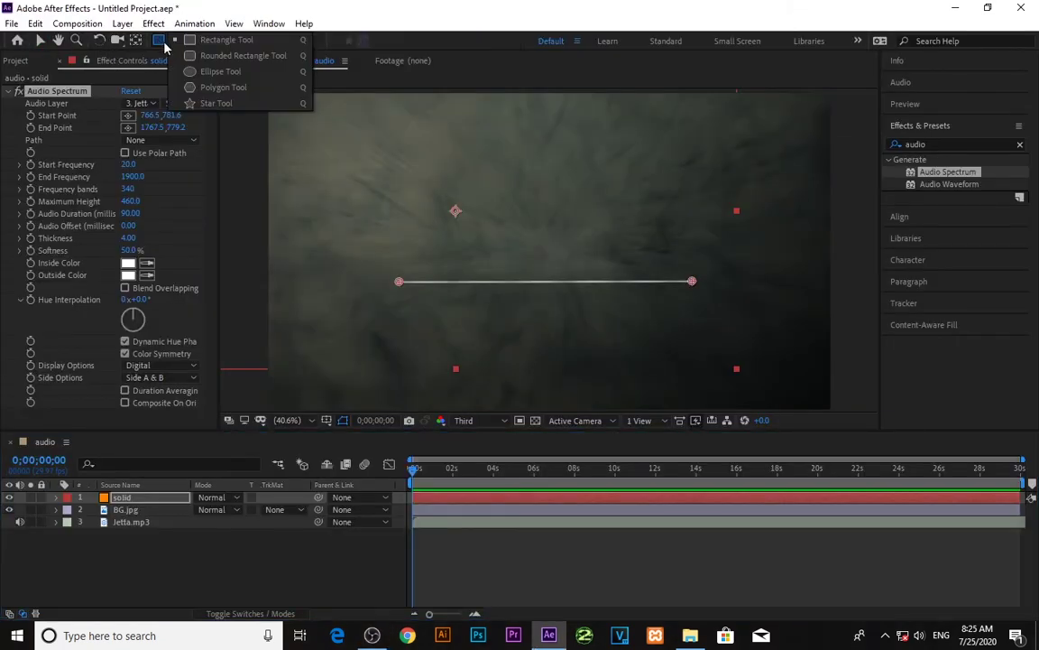
pyautogui.click(192, 41)
pyautogui.click(408, 304)
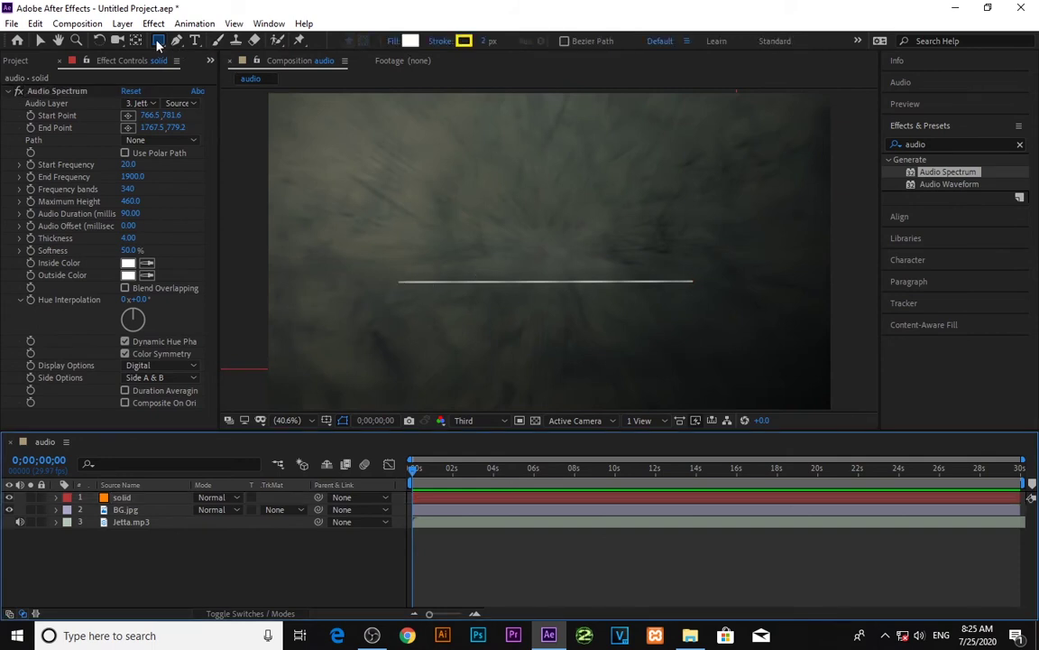
pyautogui.click(485, 41)
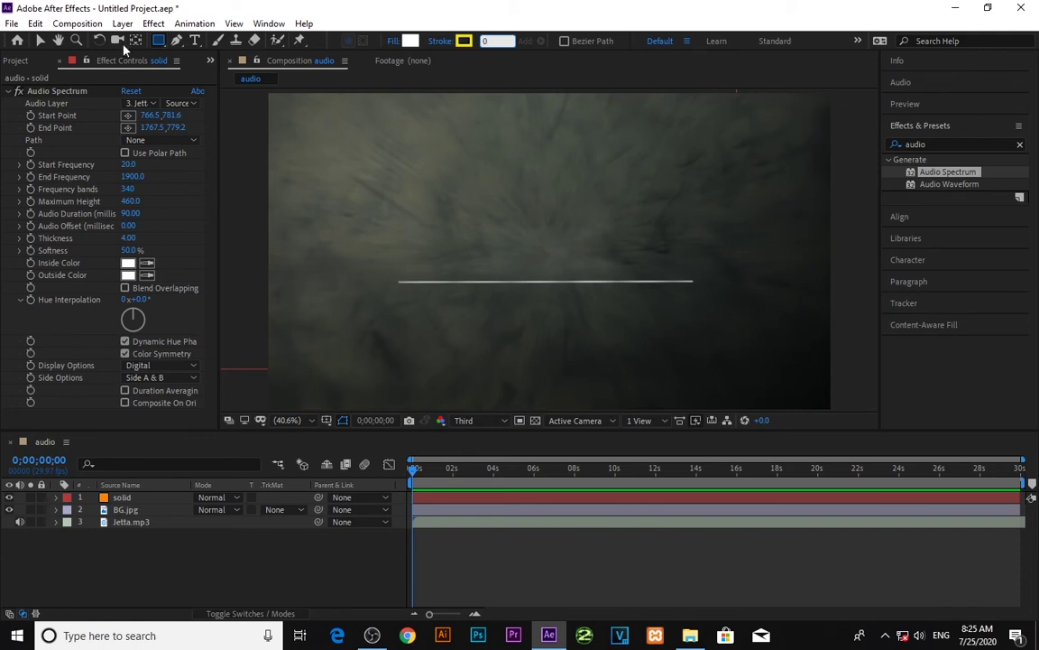
pyautogui.click(39, 39)
# Draw a wide, thin white bar with the Rounded Rectangle tool below the spectrum line, about as long as the line
pyautogui.click(158, 40)
pyautogui.moveTo(159, 41); pyautogui.dragTo(212, 57)
pyautogui.moveTo(405, 321)
pyautogui.mouseDown()
pyautogui.moveTo(548, 354)
pyautogui.moveTo(693, 343)
pyautogui.mouseUp()
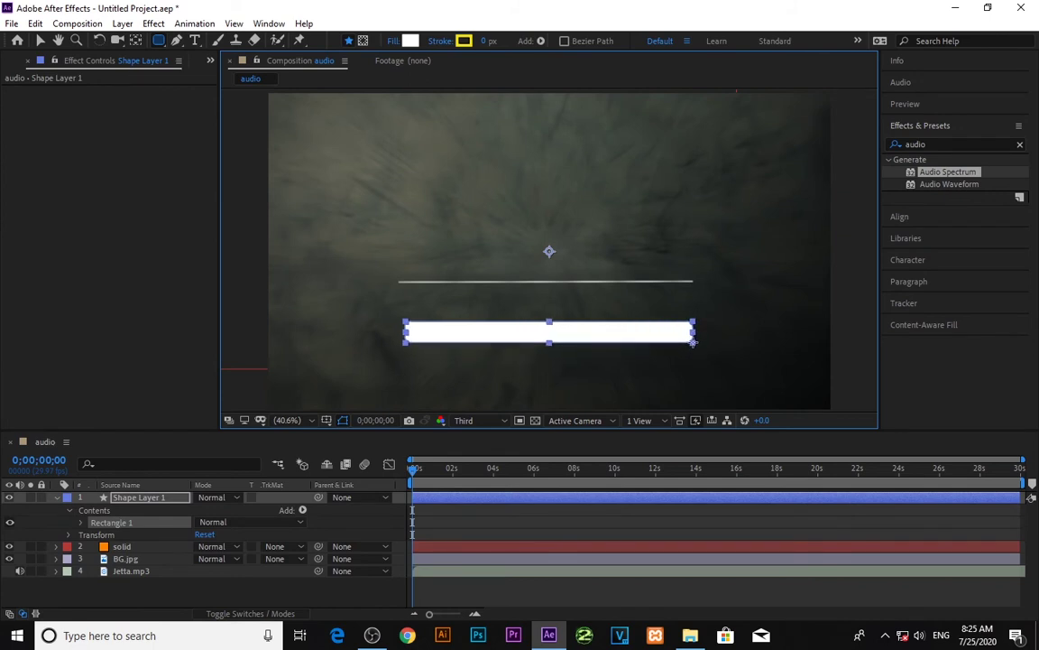
# Set the rounded bar's fill to None and give it a 5 px stroke
pyautogui.click(394, 43)
pyautogui.click(703, 265)
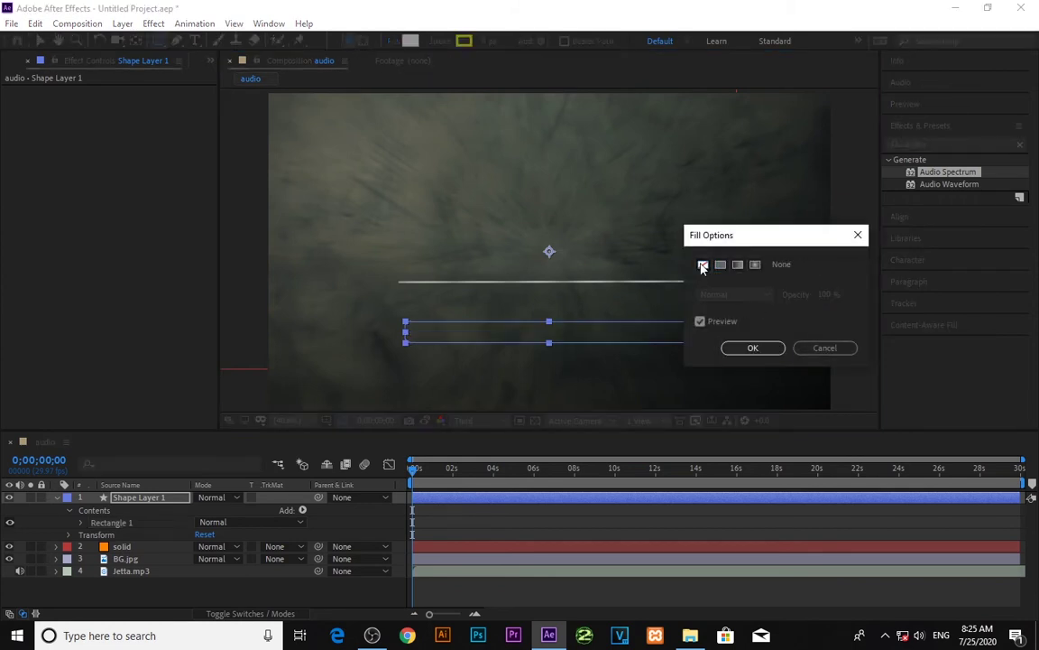
pyautogui.click(752, 349)
pyautogui.click(487, 41)
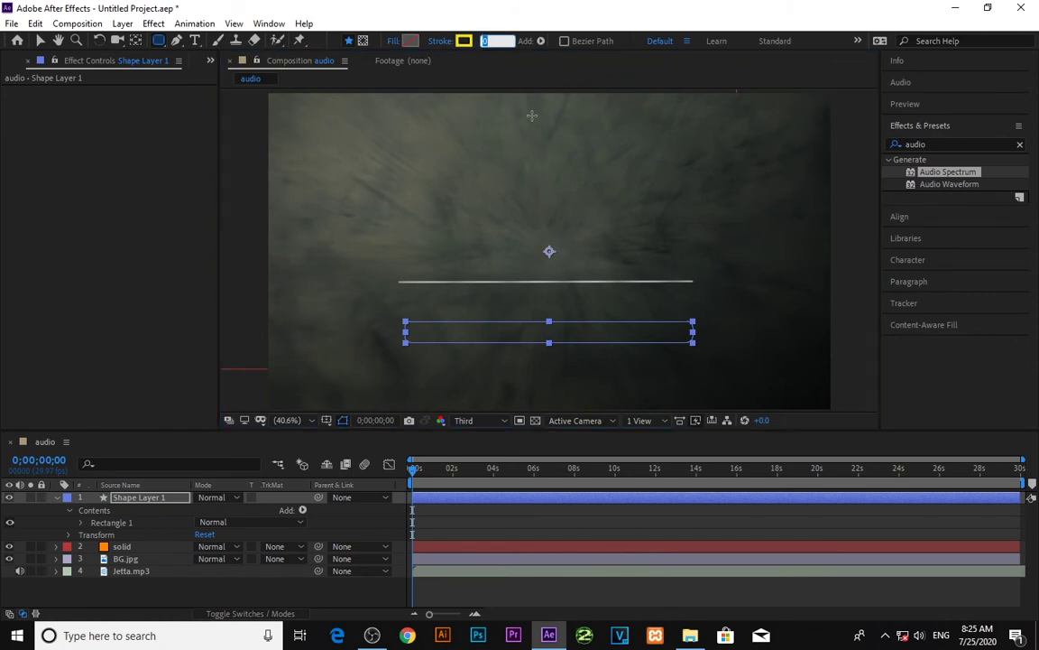
pyautogui.write('5')
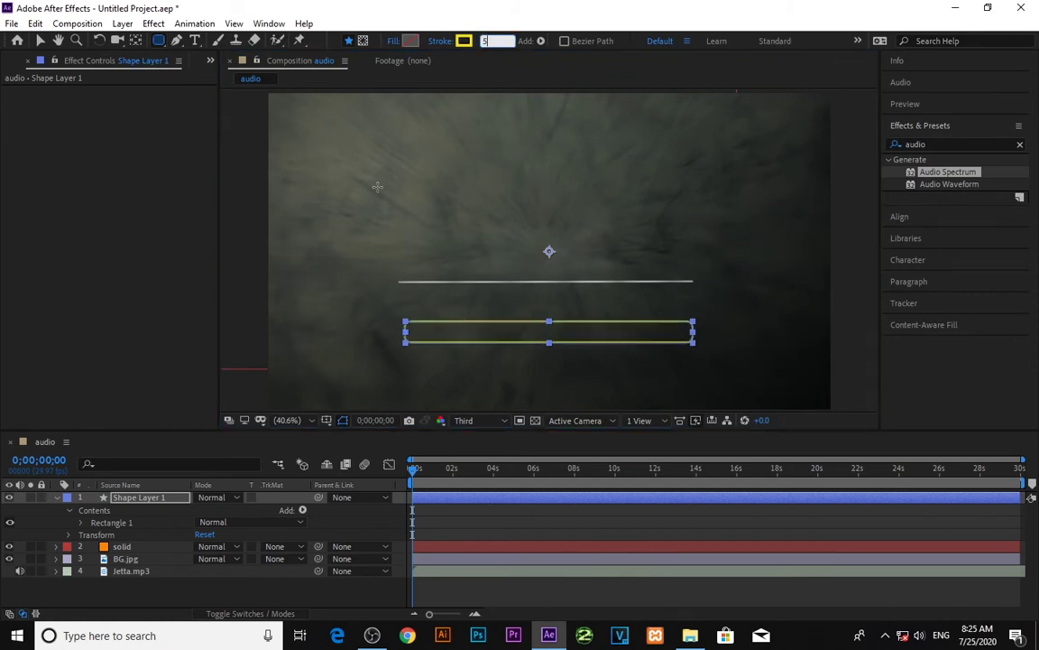
# Move the outlined bar slightly up and widen it to match the length of the spectrum line
pyautogui.click(39, 41)
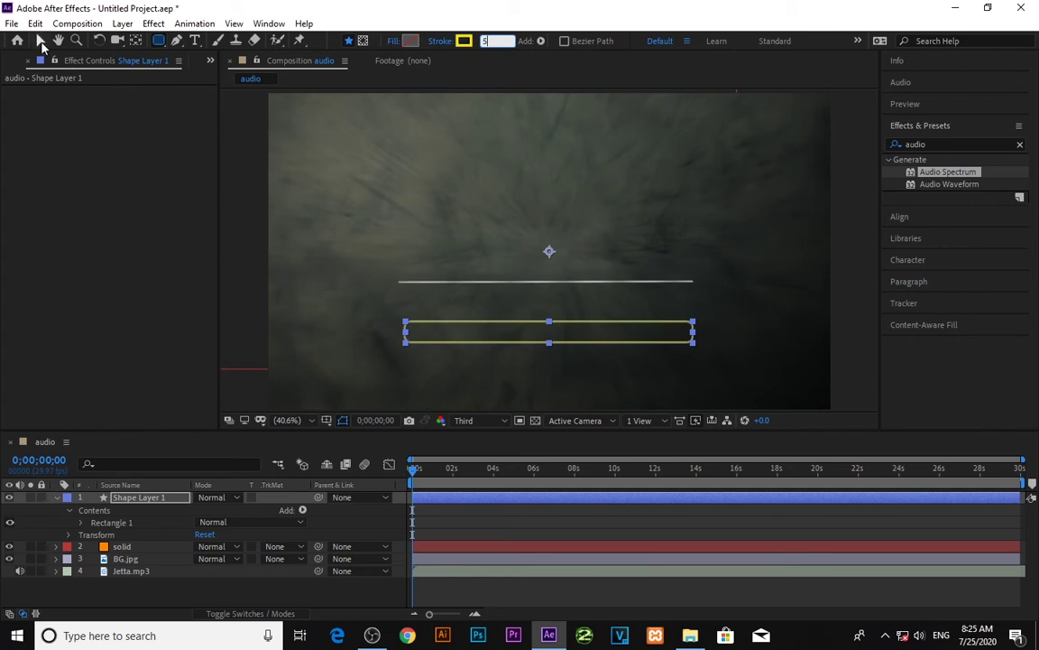
pyautogui.click(581, 359)
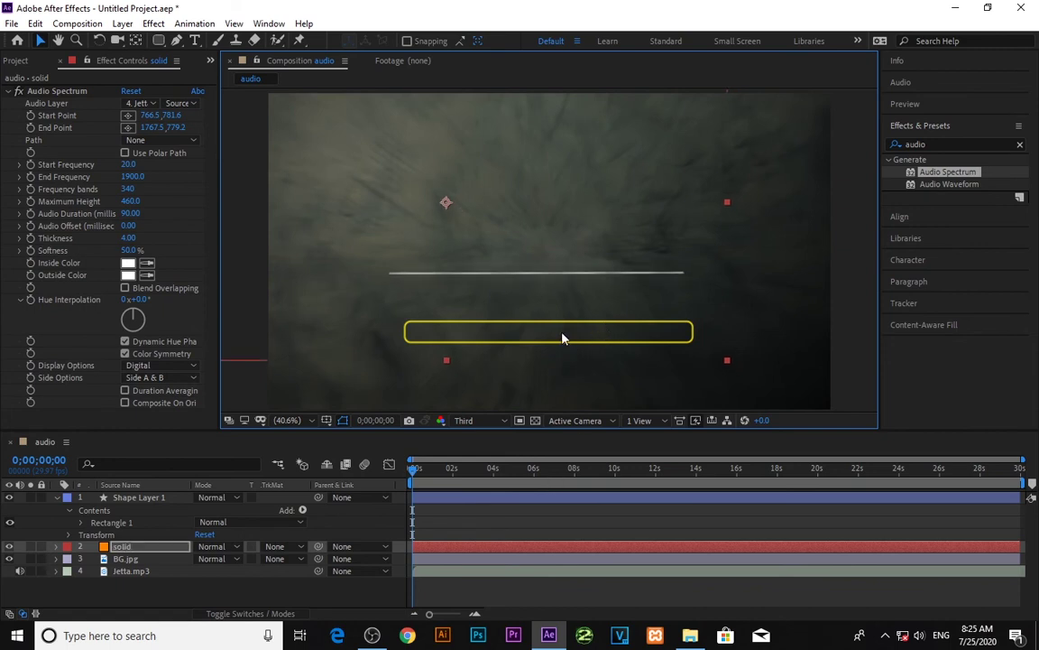
pyautogui.click(592, 505)
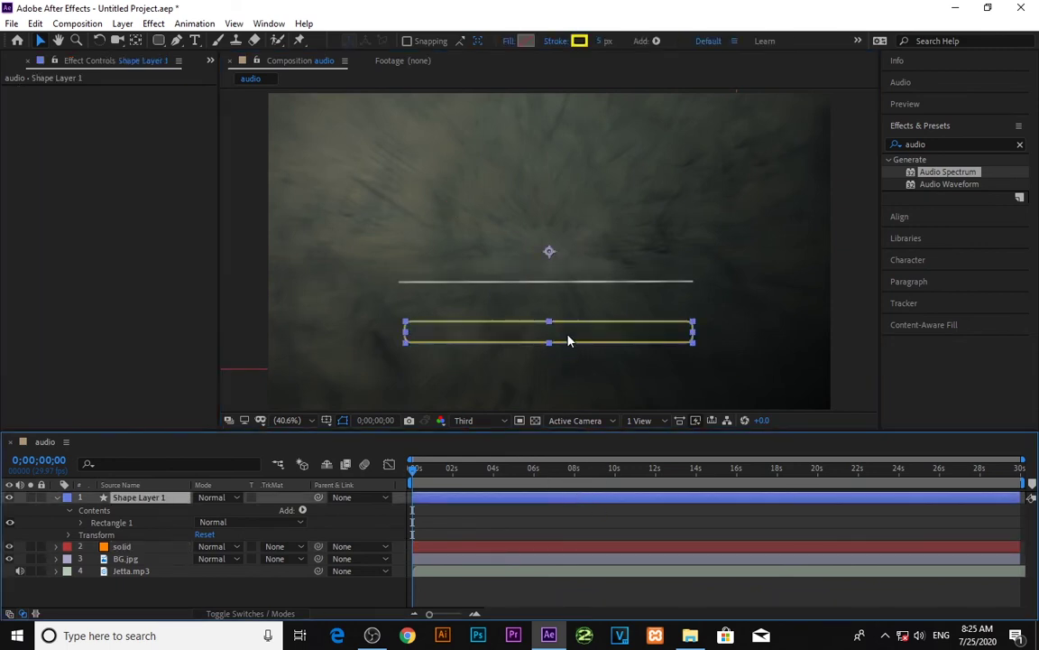
pyautogui.moveTo(566, 329); pyautogui.dragTo(566, 327)
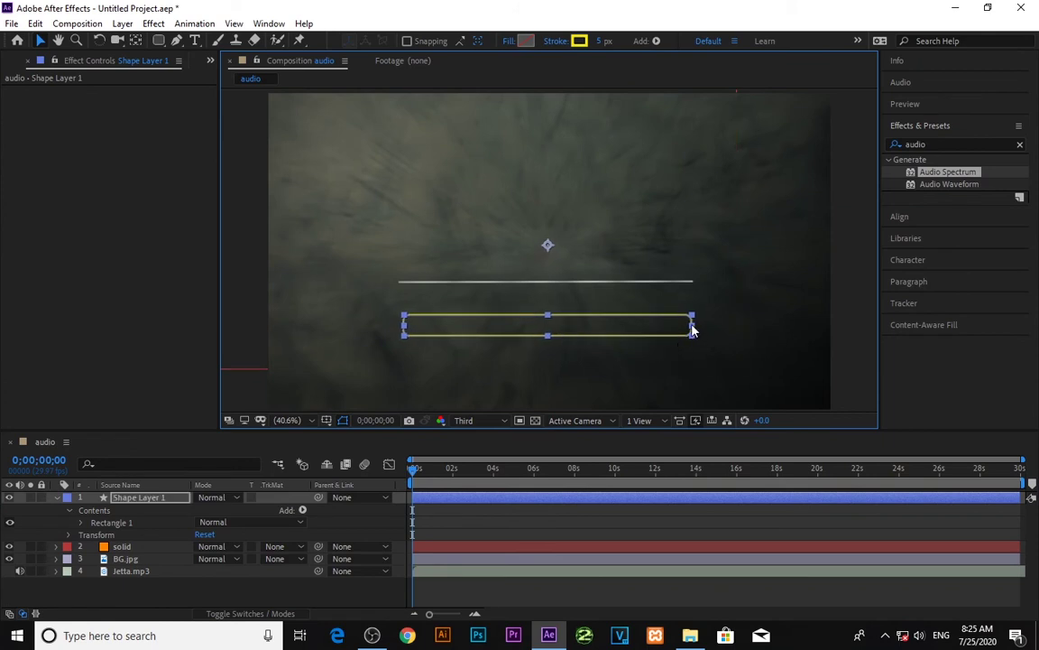
pyautogui.moveTo(691, 325); pyautogui.dragTo(695, 330)
# Change the rounded bar's stroke color to white (FFFFFF) and its stroke width to 10 px
pyautogui.click(580, 41)
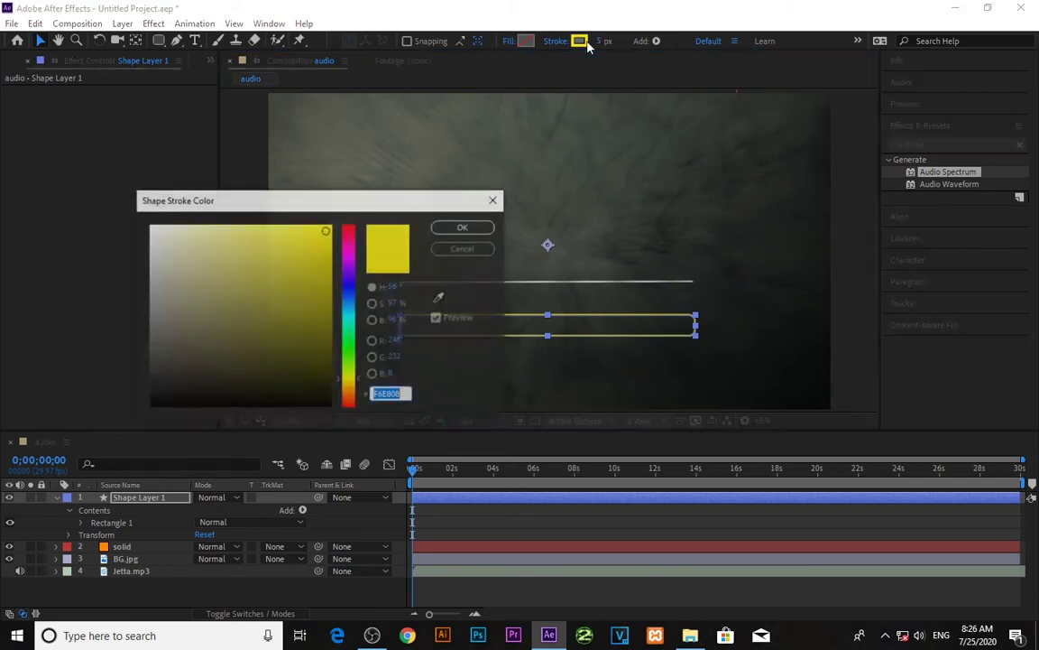
pyautogui.moveTo(330, 249); pyautogui.dragTo(56, 189)
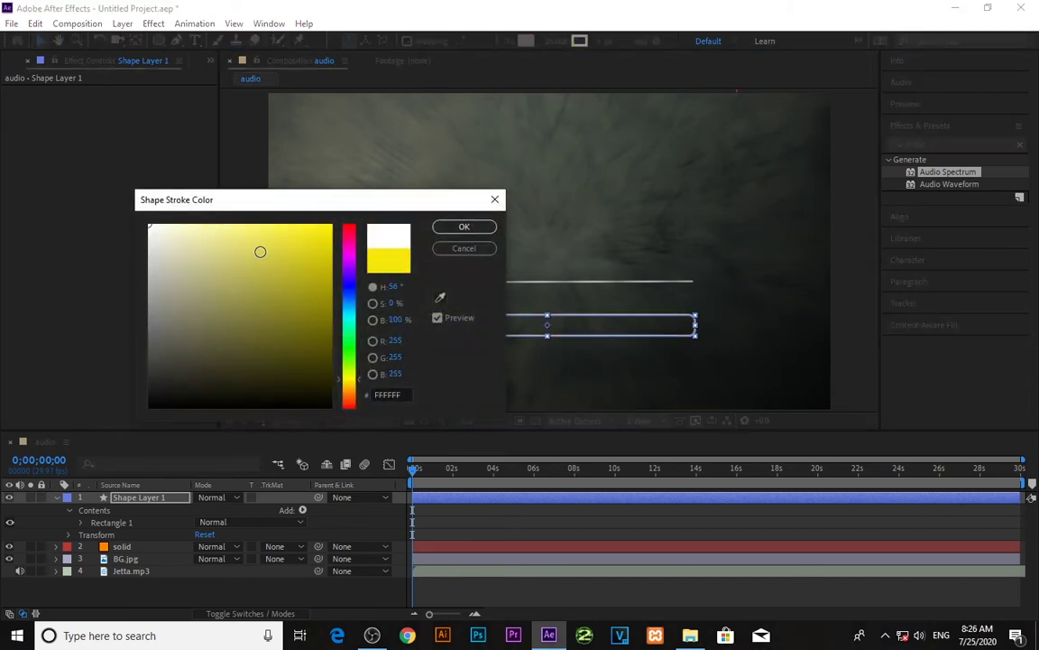
pyautogui.click(462, 228)
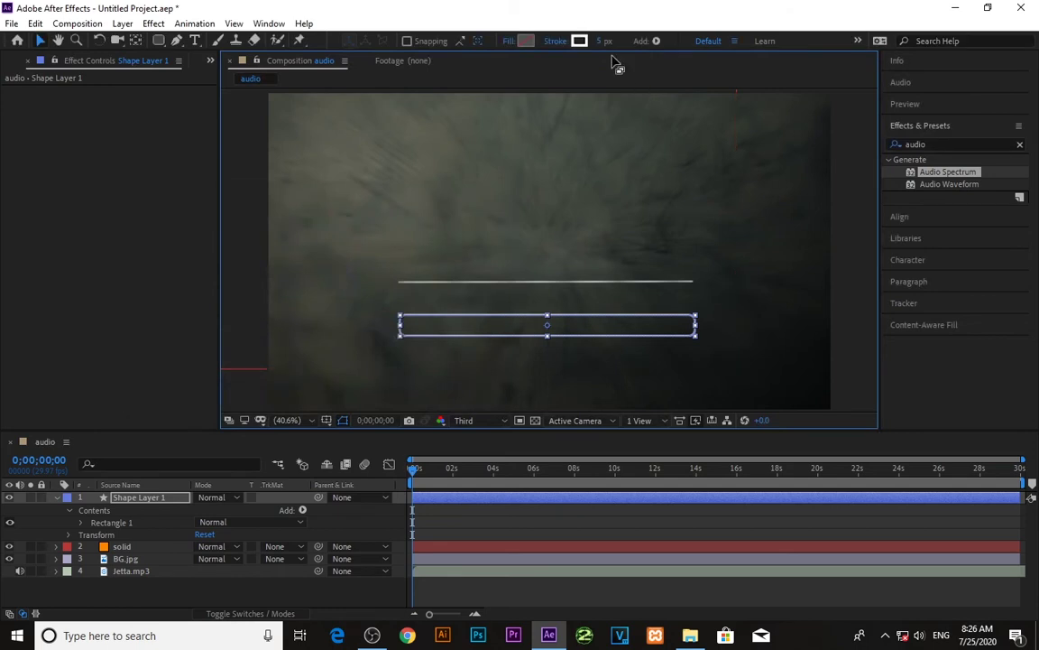
pyautogui.click(599, 43)
pyautogui.write('10')
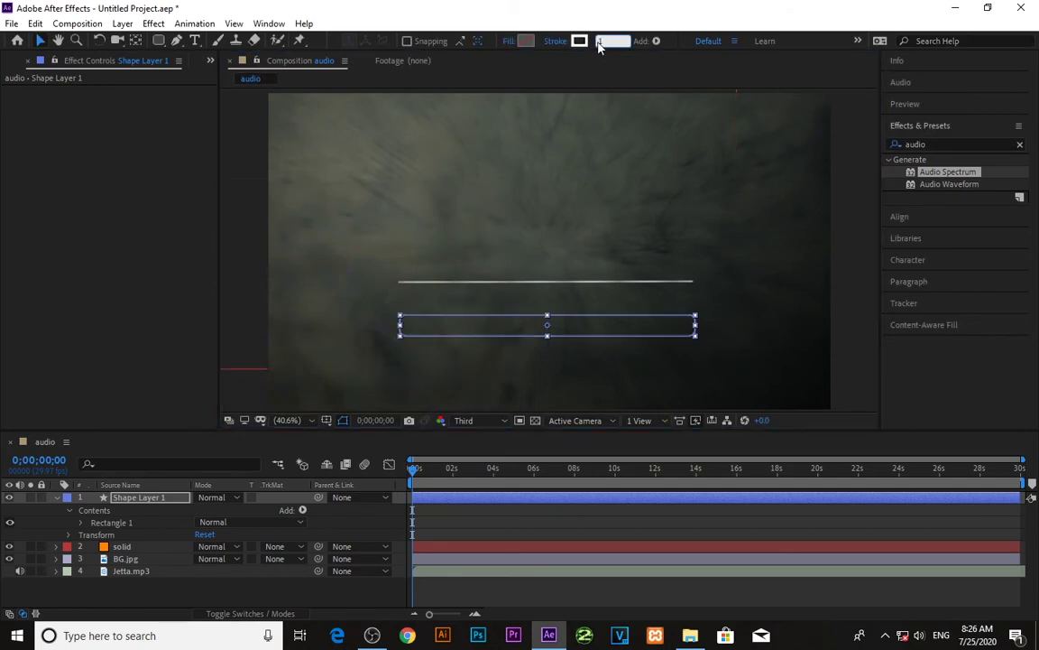
pyautogui.click(601, 168)
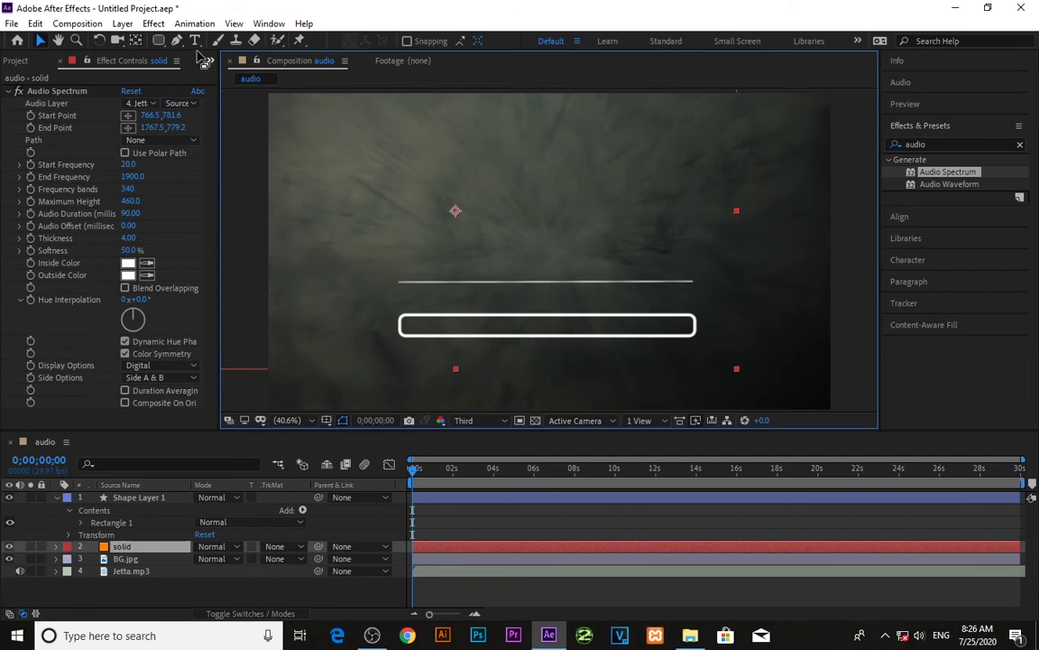
# With no layer selected, draw a straight horizontal Pen line through the middle of the rounded outline, from its left end to its right end
pyautogui.click(57, 498)
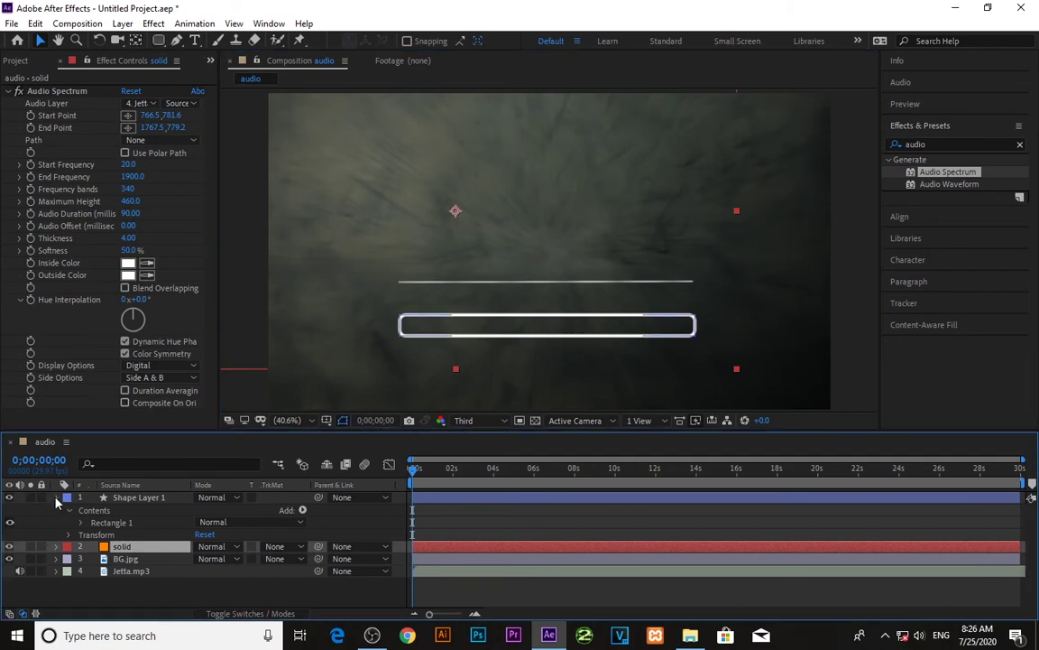
pyautogui.click(84, 578)
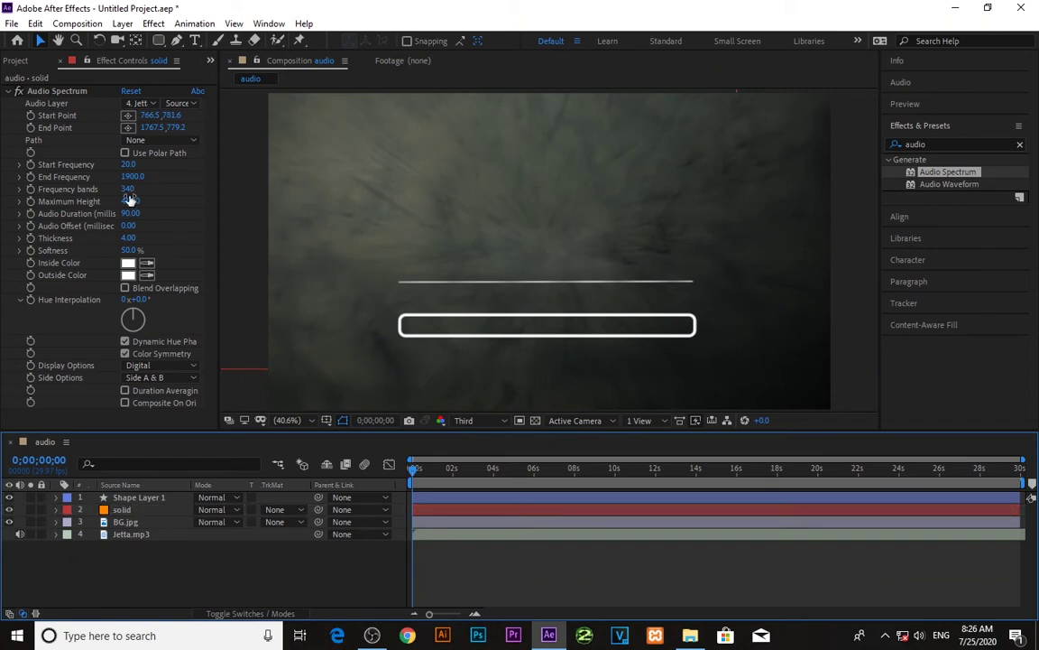
pyautogui.click(177, 40)
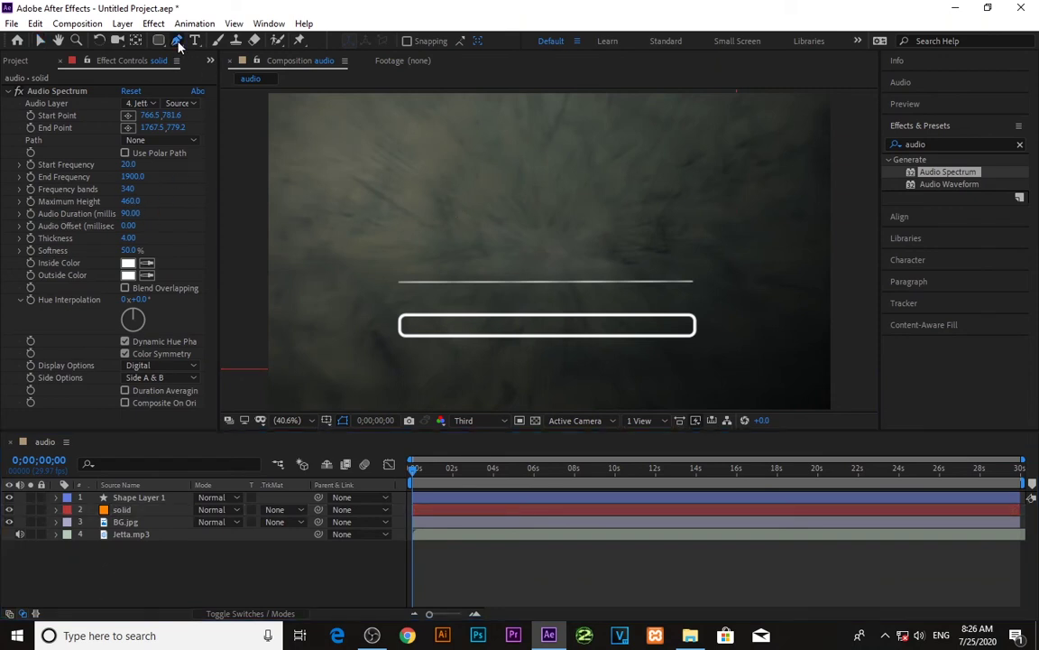
pyautogui.click(400, 325)
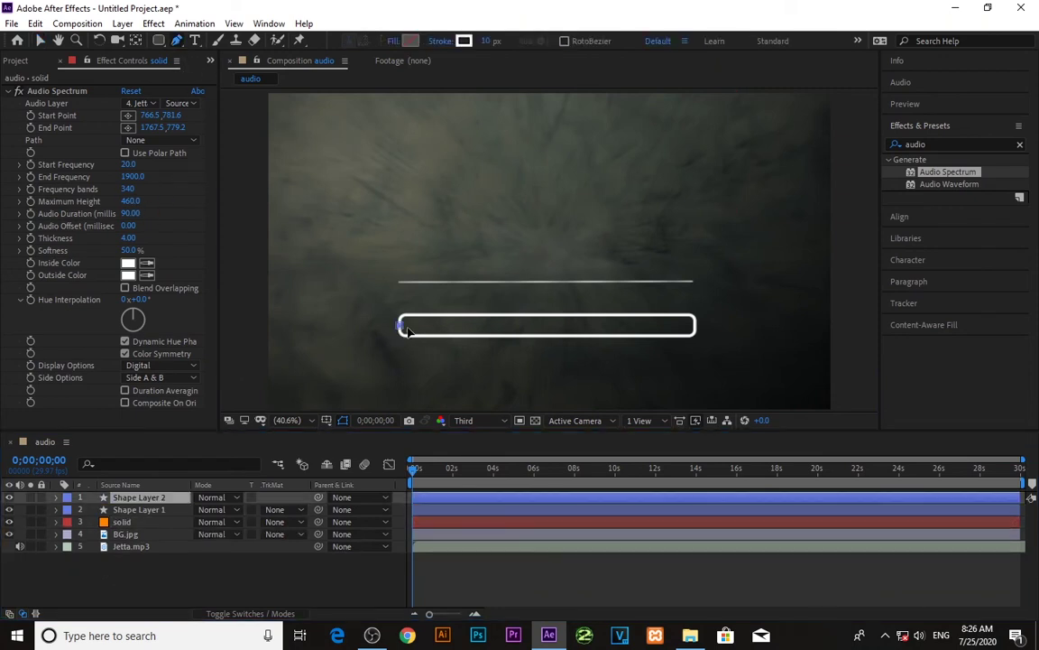
pyautogui.click(694, 325)
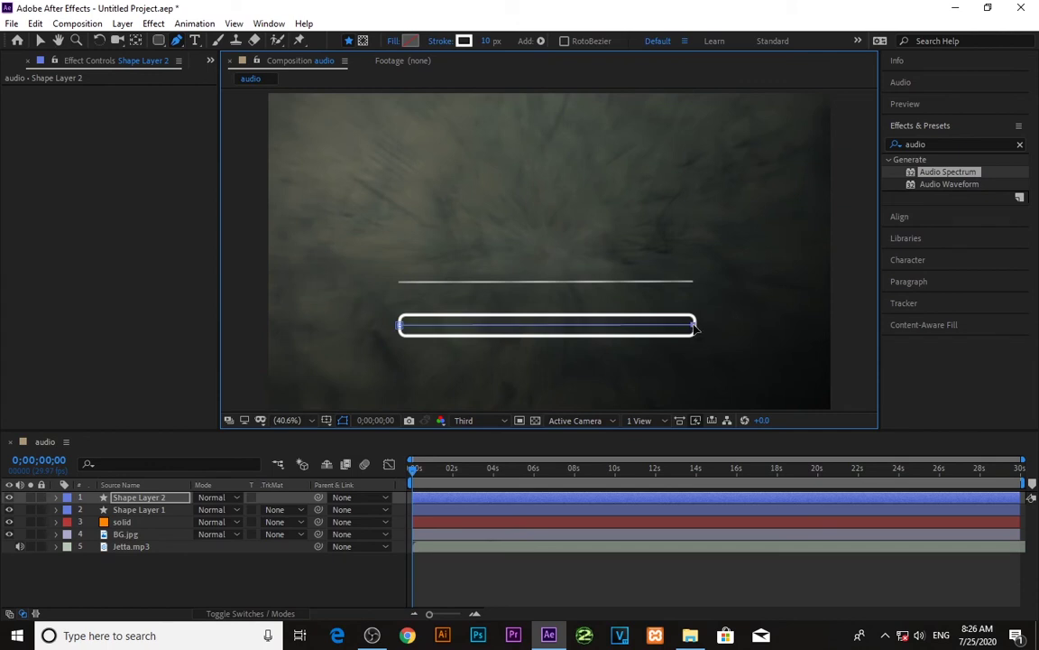
# Set the stroke width of the line inside the bar to 40 px
pyautogui.click(488, 42)
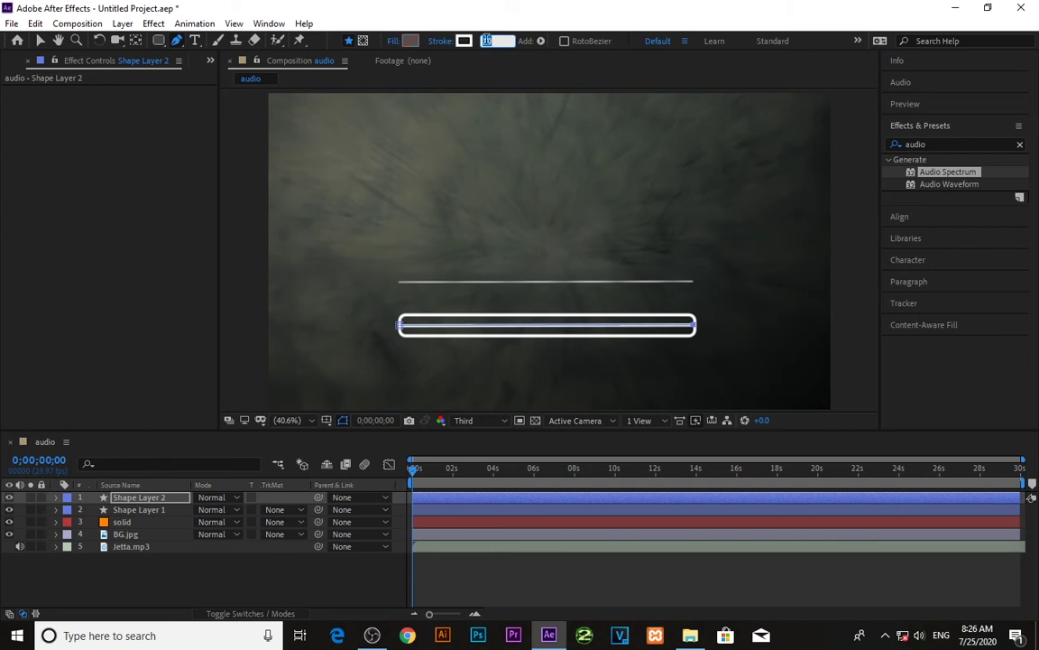
pyautogui.write('20')
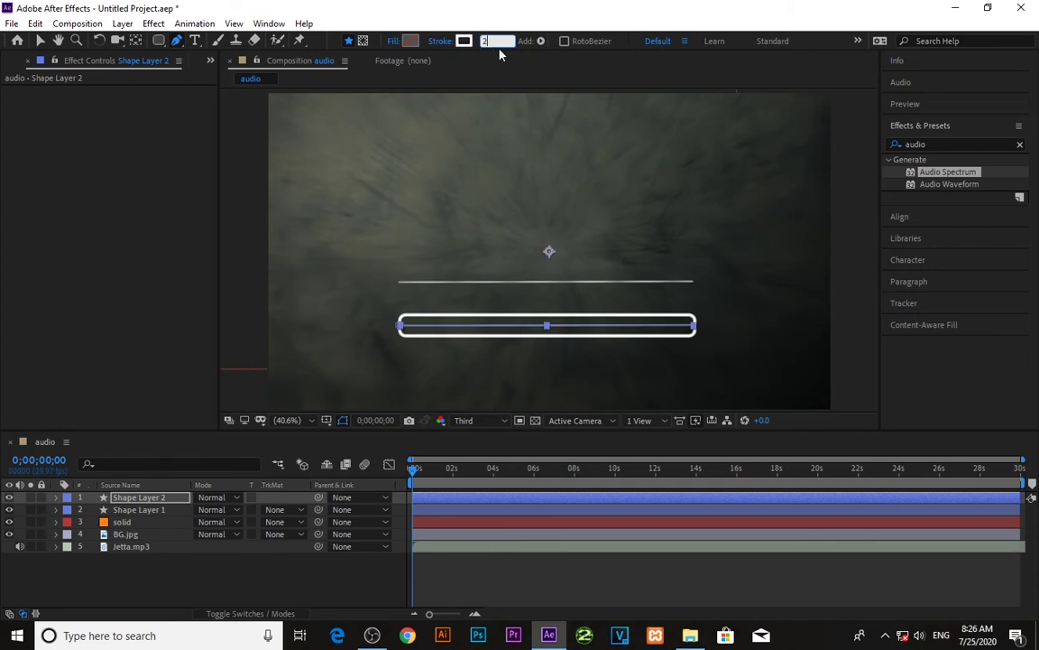
pyautogui.write('30')
pyautogui.press('Return')
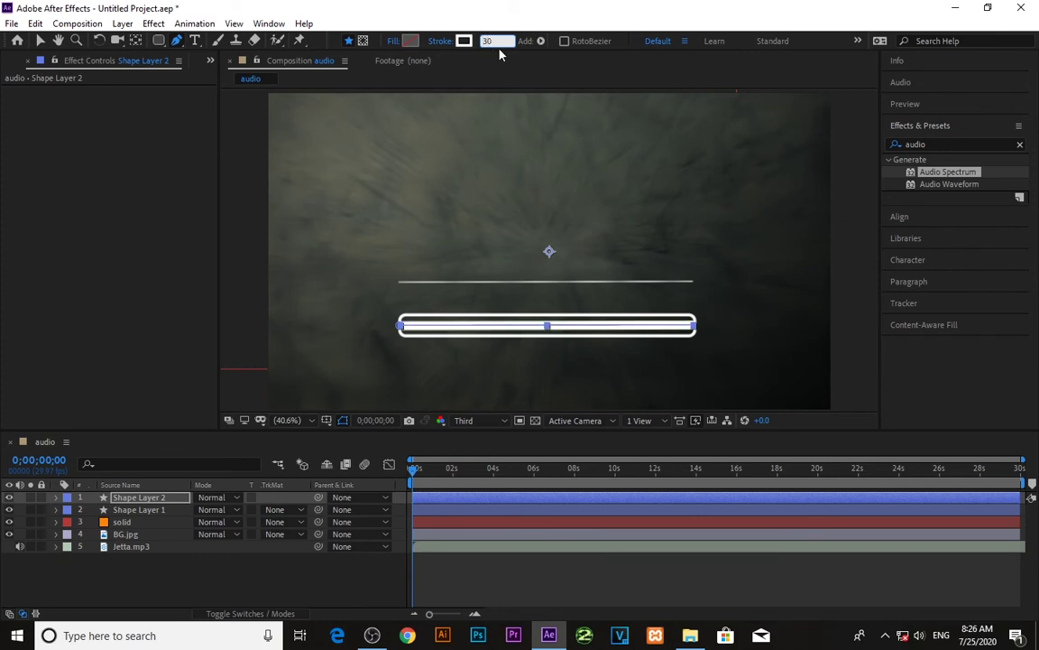
pyautogui.press('BackSpace')
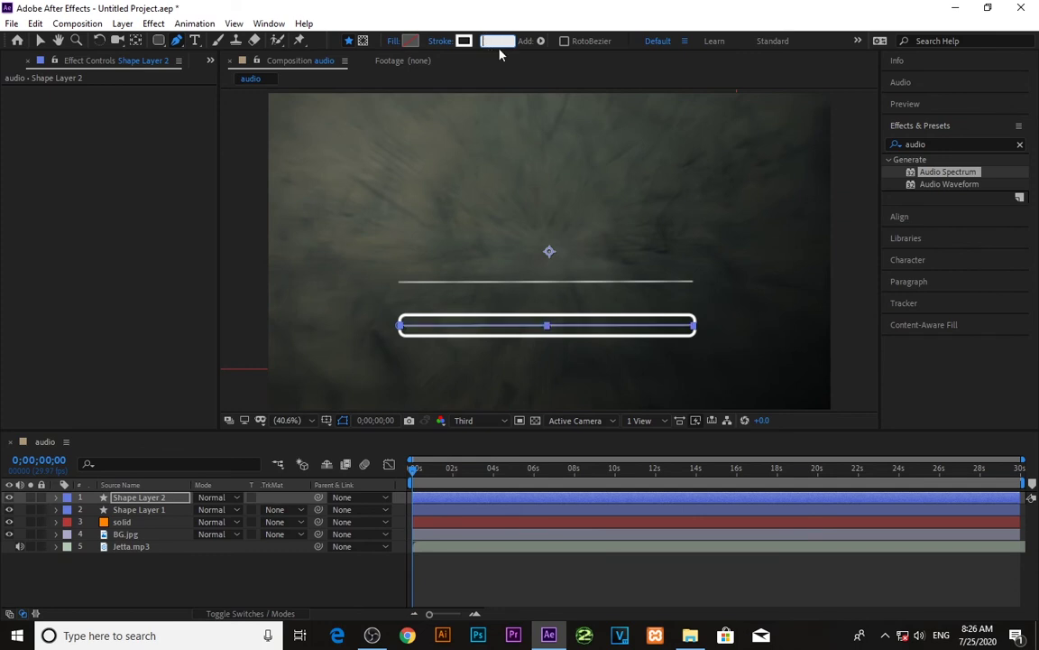
pyautogui.write('40')
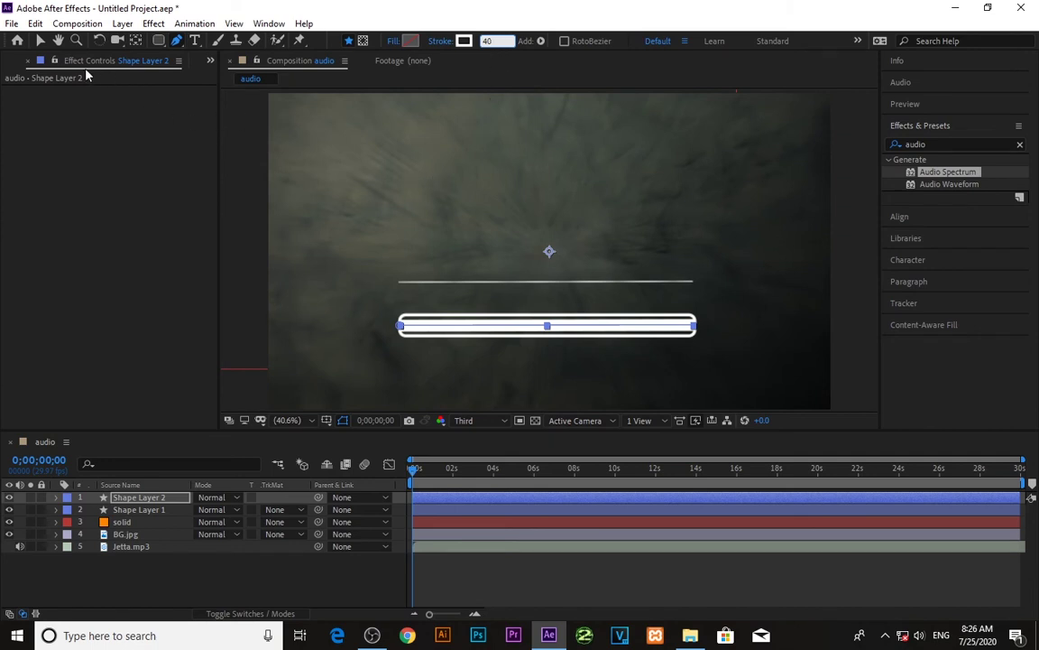
pyautogui.click(40, 41)
pyautogui.click(598, 332)
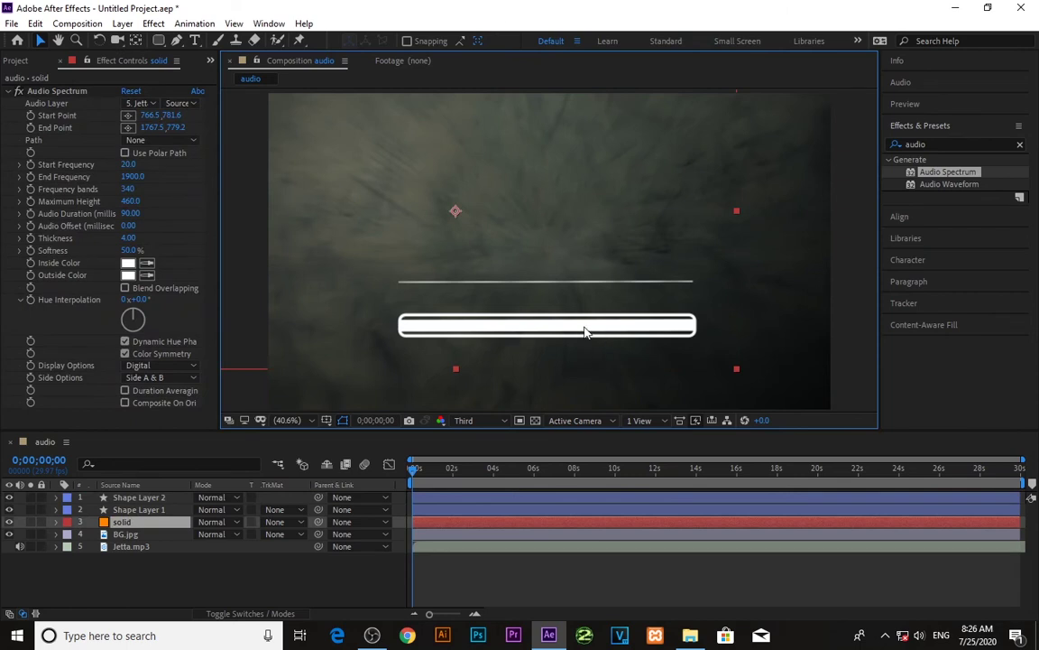
# Change the stroke color of the inner line on Shape Layer 2 to yellow (F0DC00)
pyautogui.click(522, 497)
pyautogui.click(579, 40)
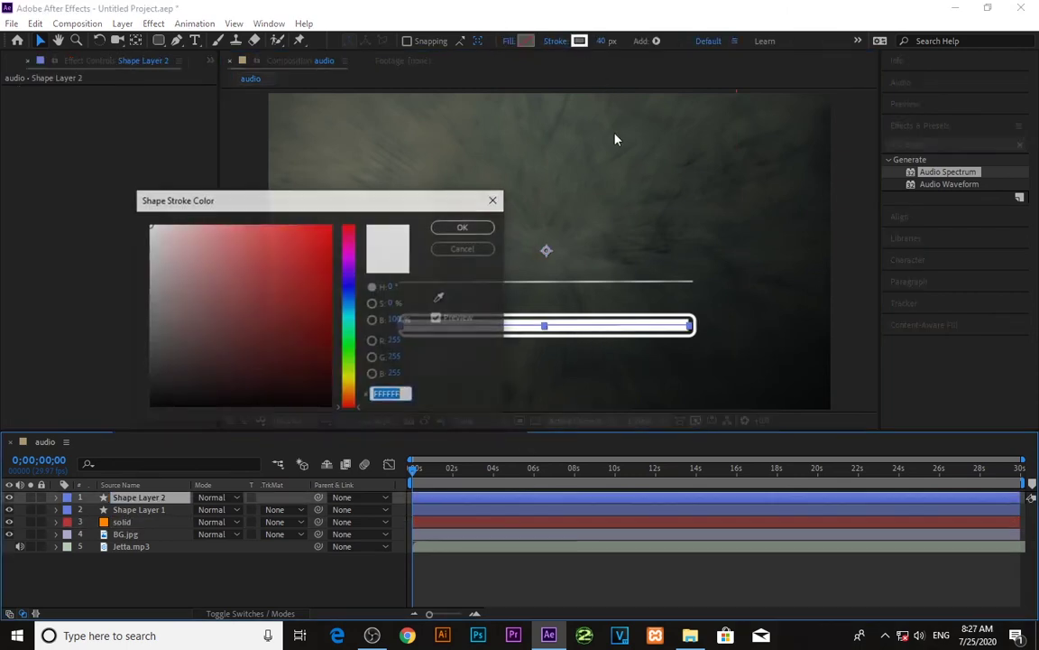
pyautogui.click(349, 387)
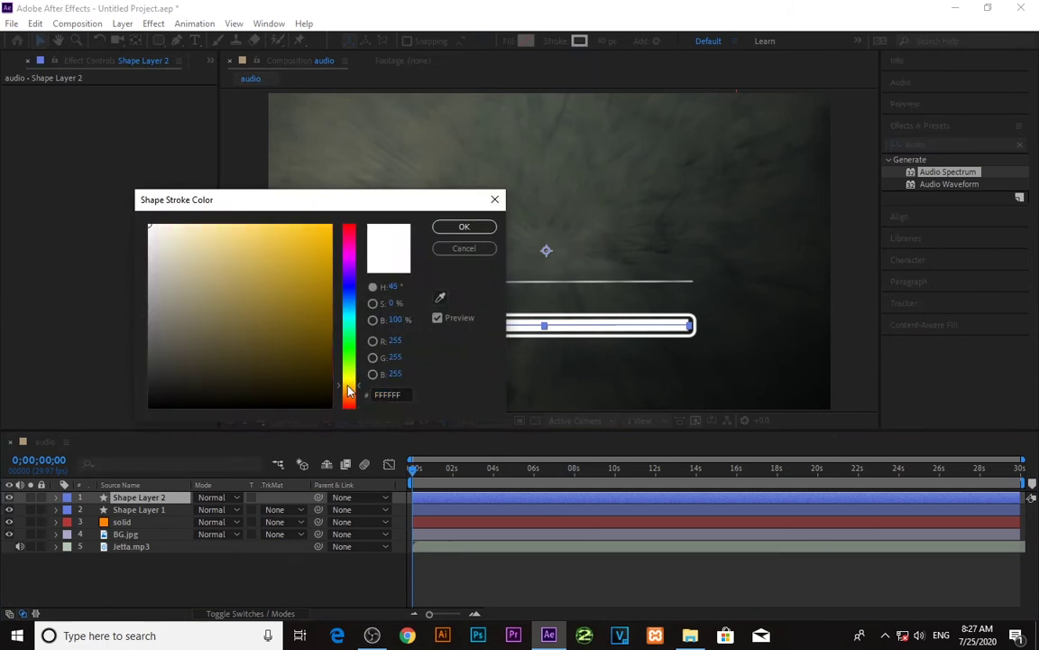
pyautogui.moveTo(347, 383); pyautogui.dragTo(348, 380)
pyautogui.moveTo(306, 316); pyautogui.dragTo(353, 235)
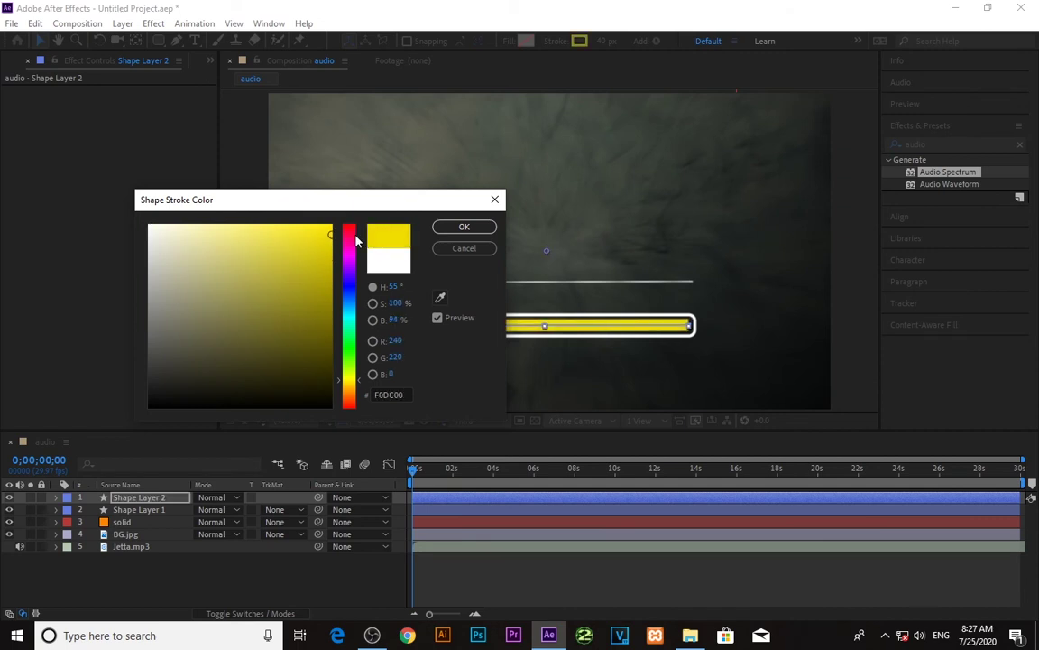
pyautogui.click(462, 226)
# Nudge the yellow line on Shape Layer 2 slightly to the right so it sits evenly inside the white outline
pyautogui.click(343, 381)
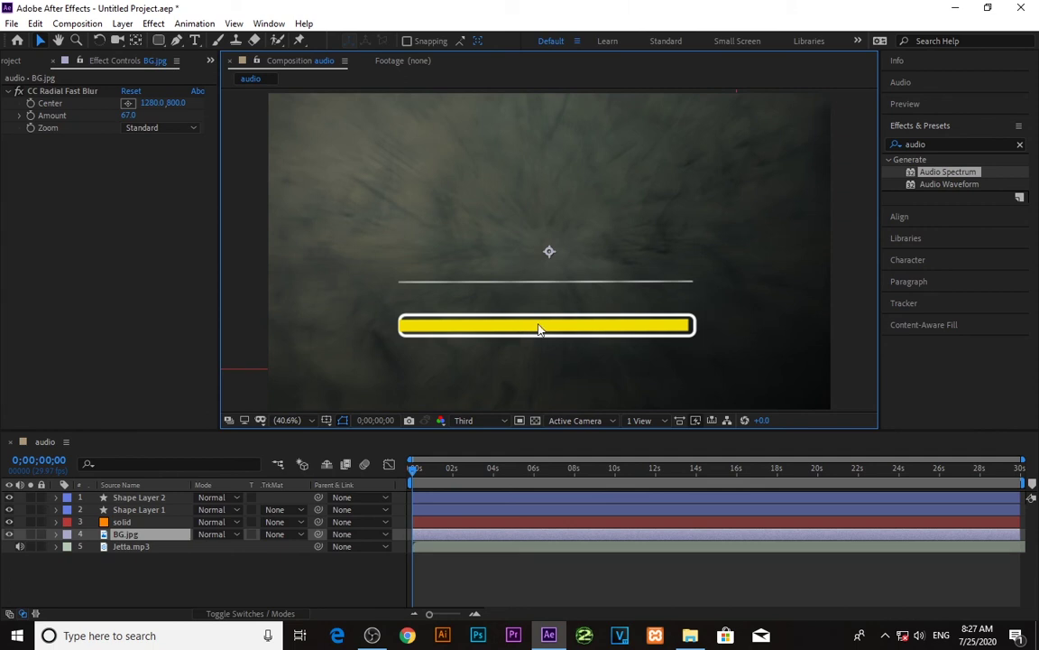
pyautogui.click(546, 501)
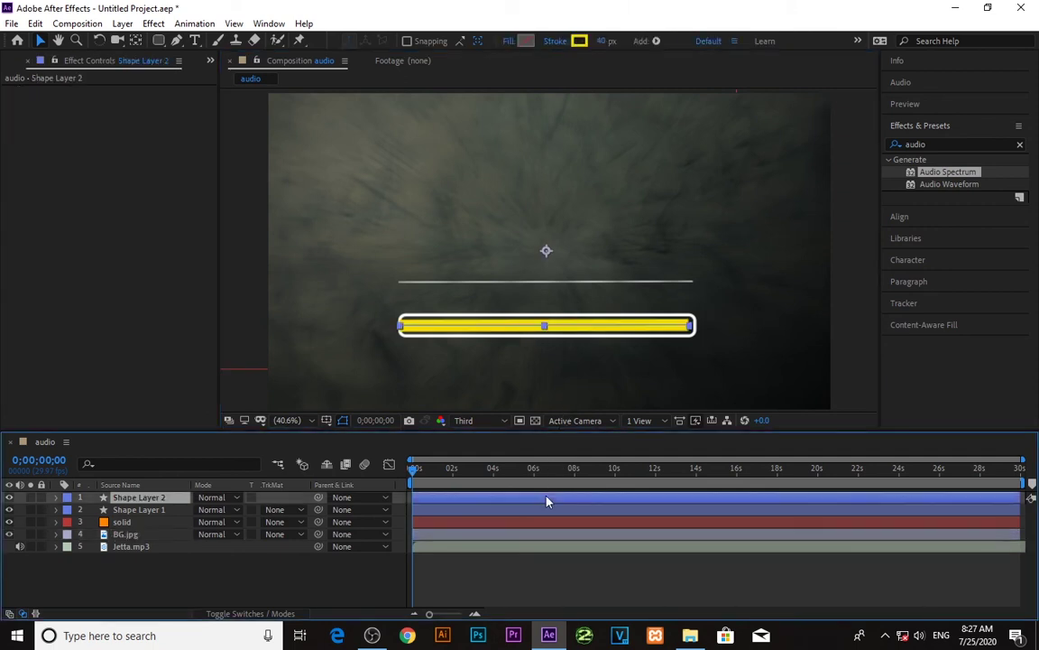
pyautogui.click(629, 331)
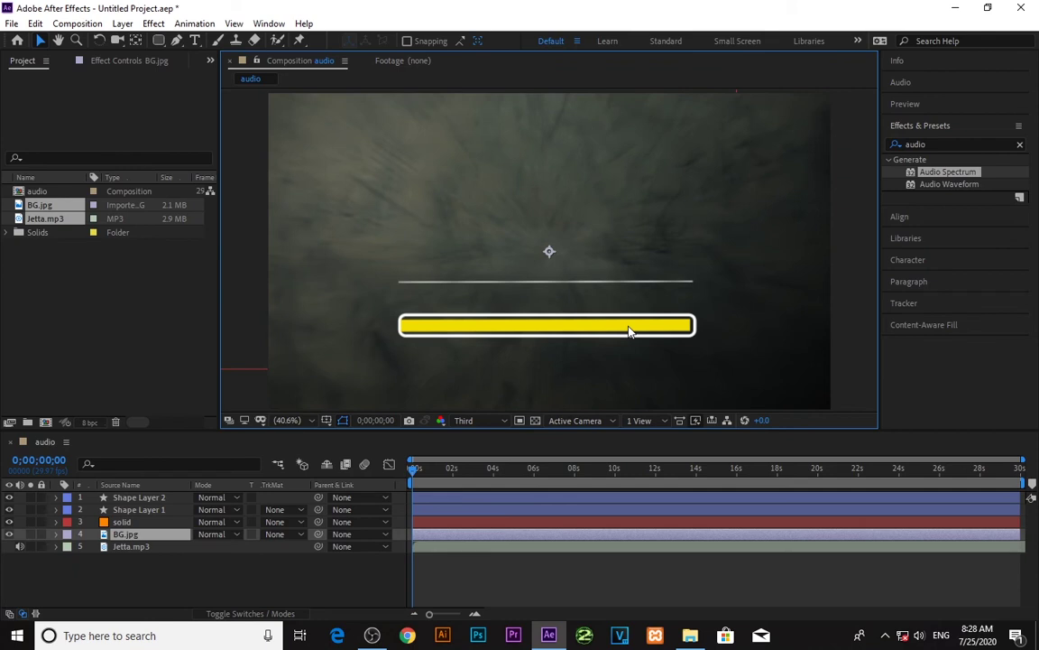
pyautogui.click(471, 497)
pyautogui.click(473, 498)
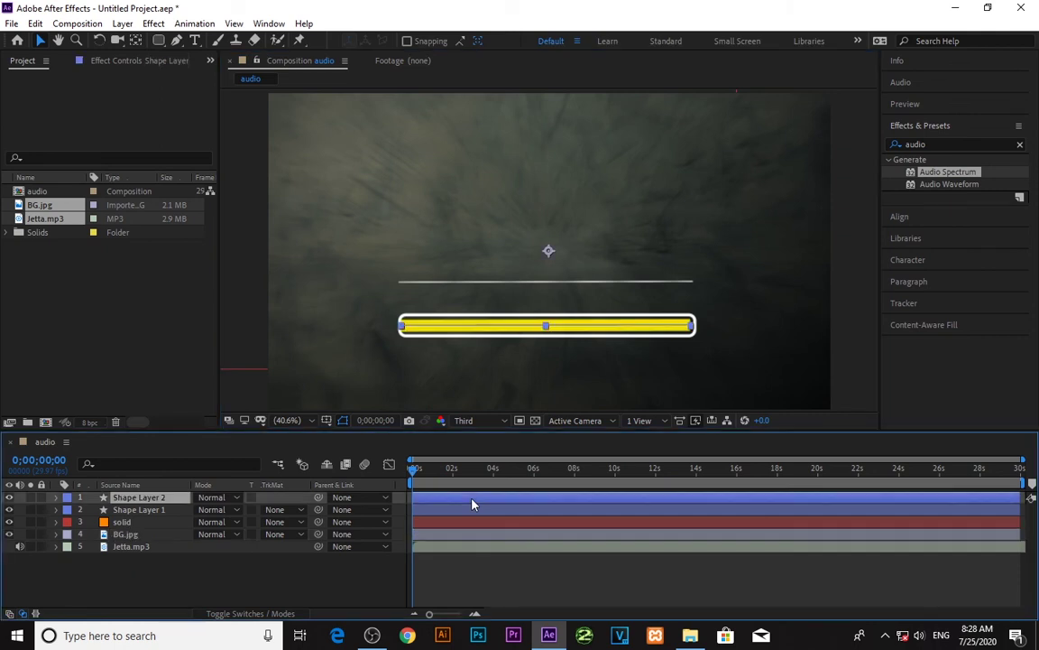
# Add Trim Paths to Shape Layer 2 and keyframe End from 0% at the start to the full line at 30 seconds
pyautogui.click(56, 498)
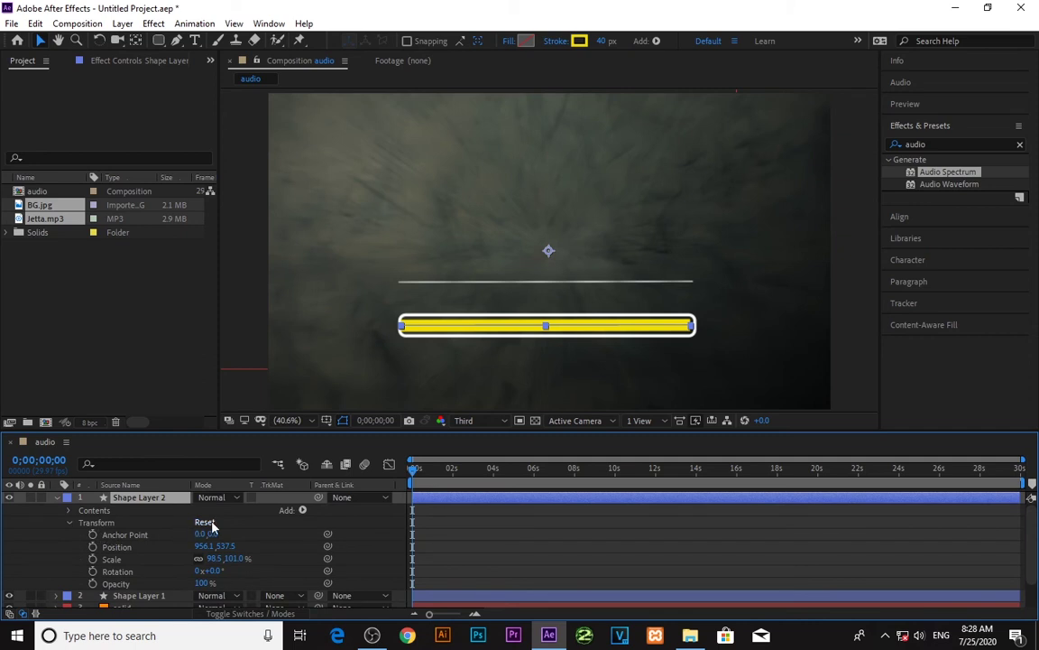
pyautogui.click(302, 511)
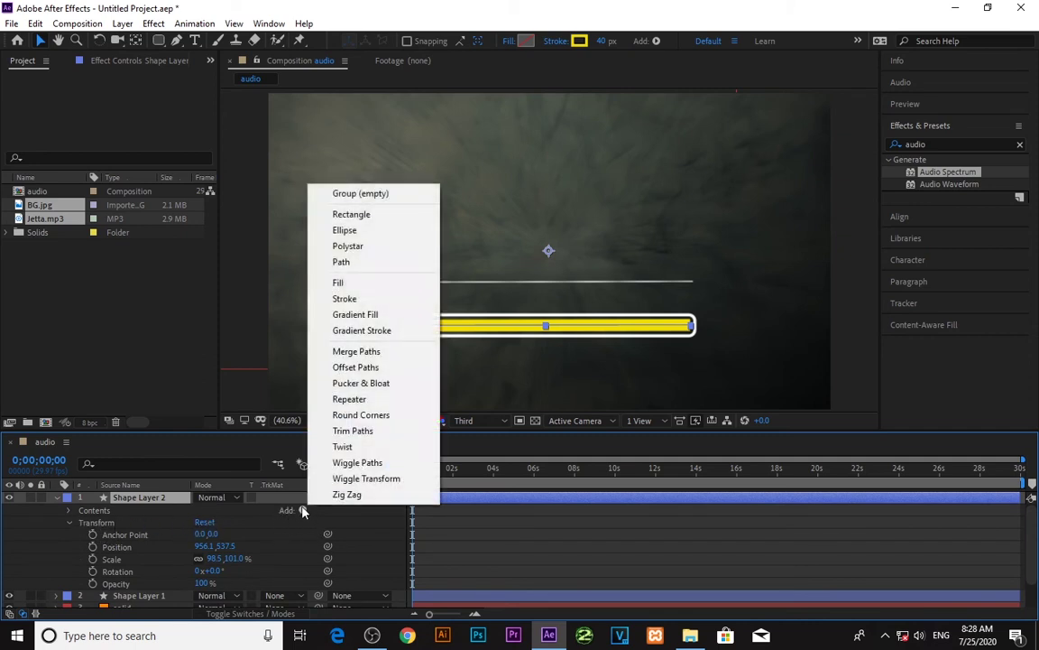
pyautogui.click(345, 433)
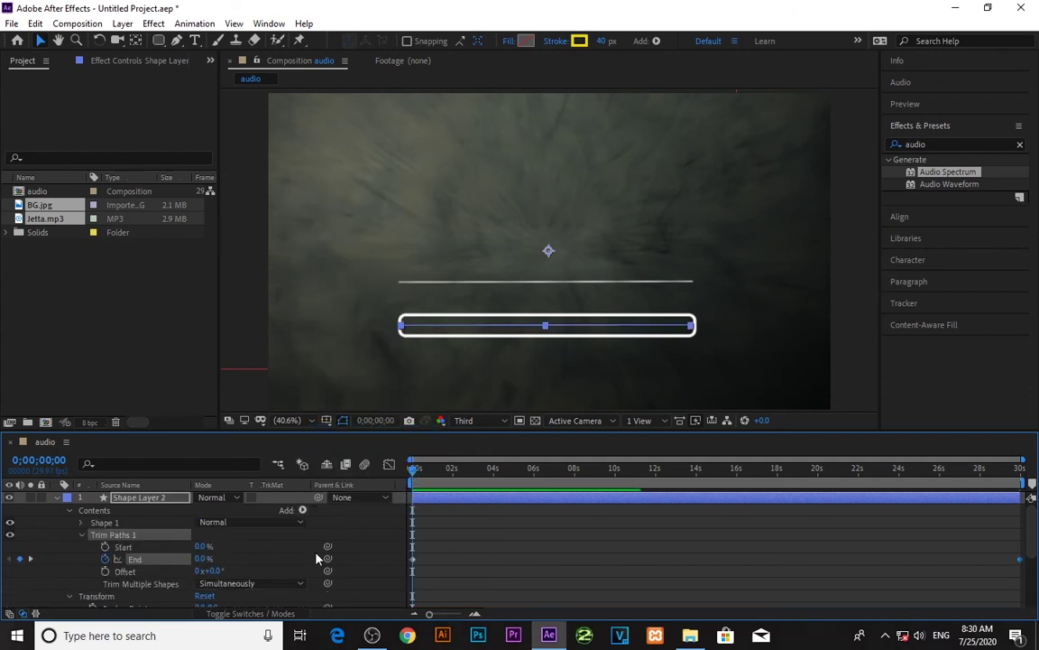
# Play the composition to preview the yellow progress bar filling up and return to the beginning of the timeline
pyautogui.press('space')
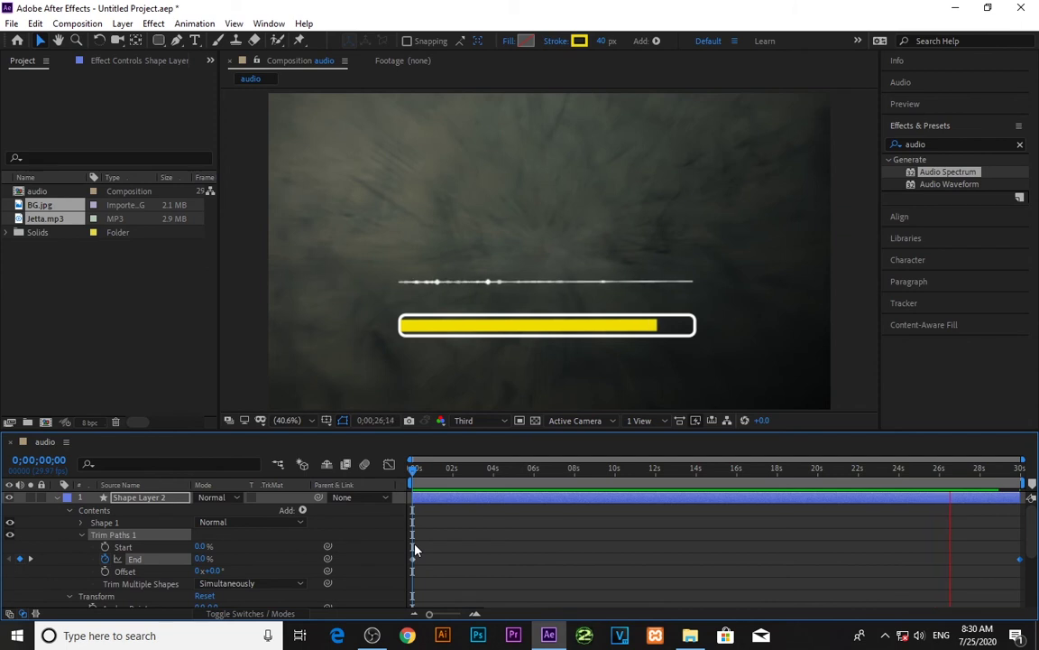
pyautogui.press('space')
pyautogui.click(413, 475)
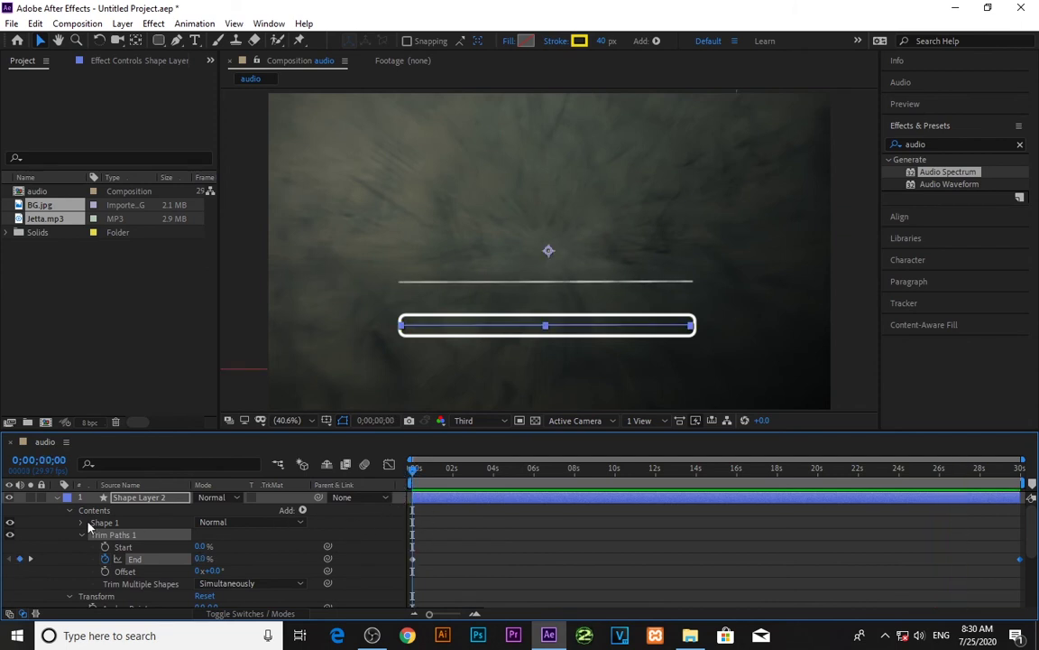
# Add a text layer reading 00:00 below the audio spectrum, in Impact at 213 px
pyautogui.click(56, 499)
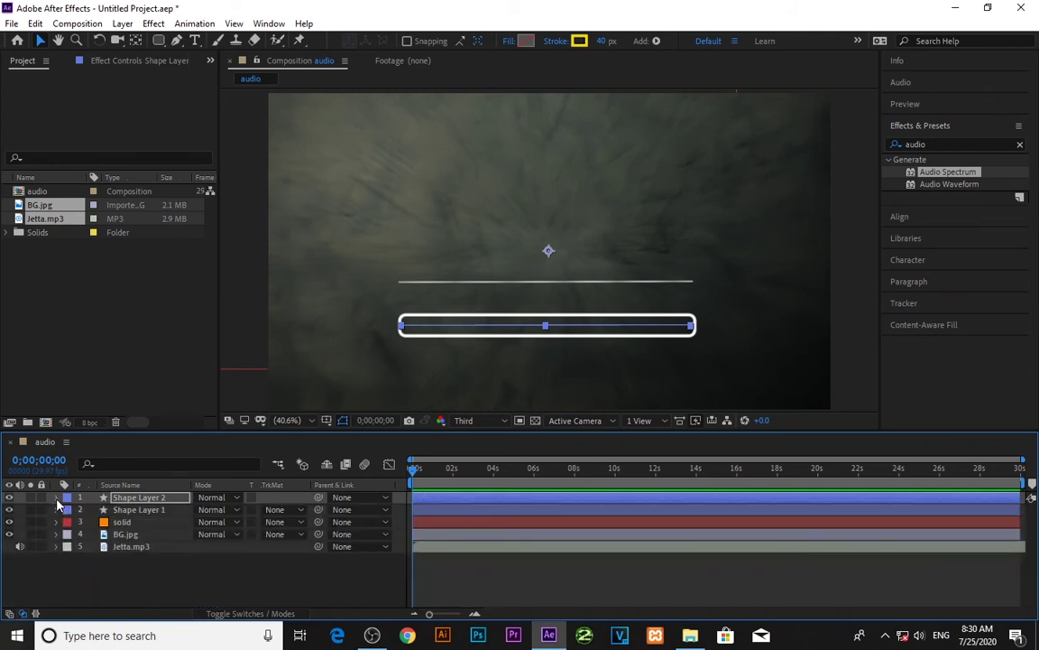
pyautogui.click(418, 397)
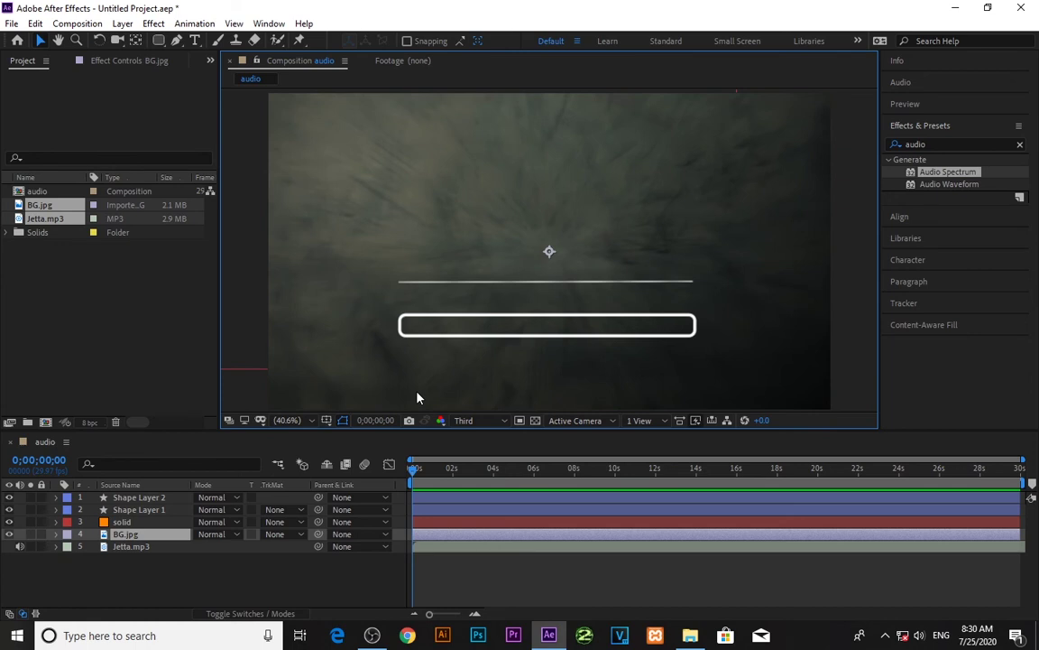
pyautogui.hotkey('ctrl', 't')
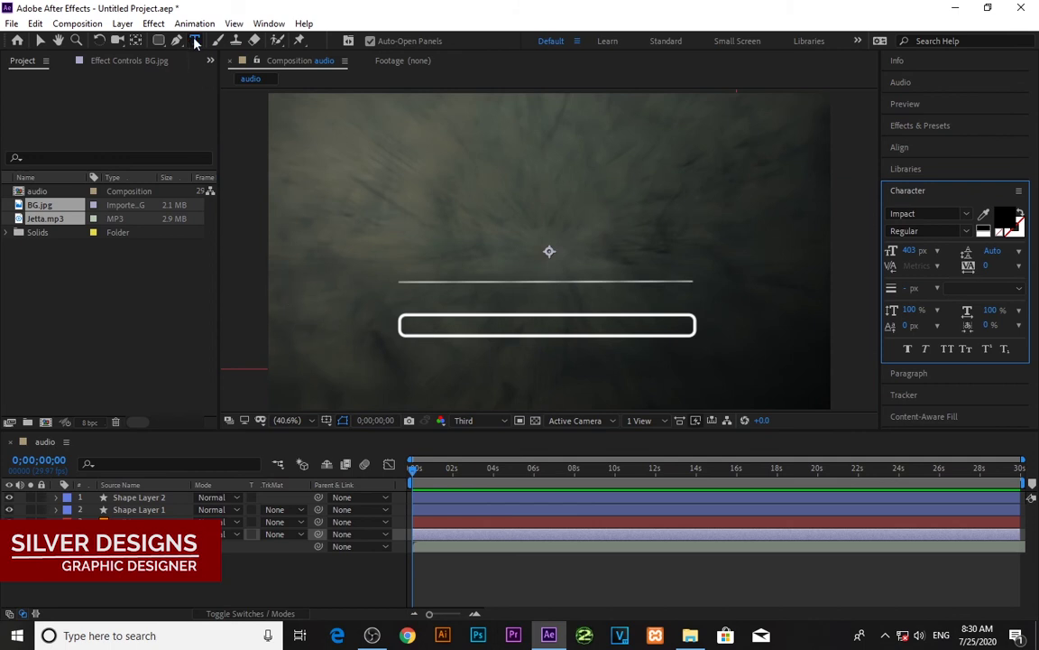
pyautogui.click(467, 377)
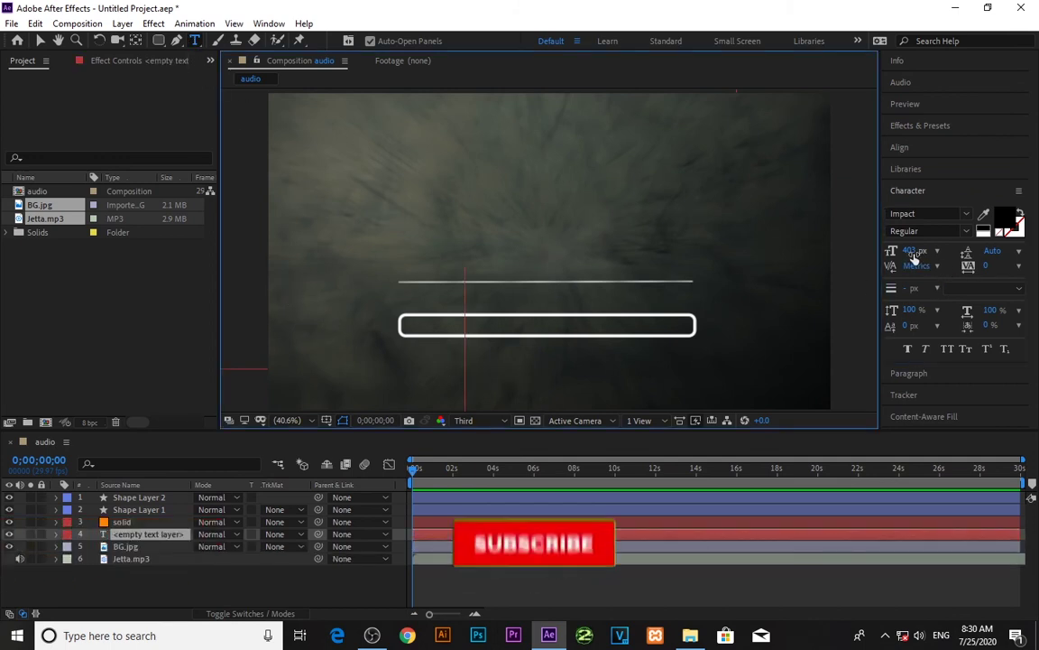
pyautogui.moveTo(910, 255); pyautogui.dragTo(806, 288)
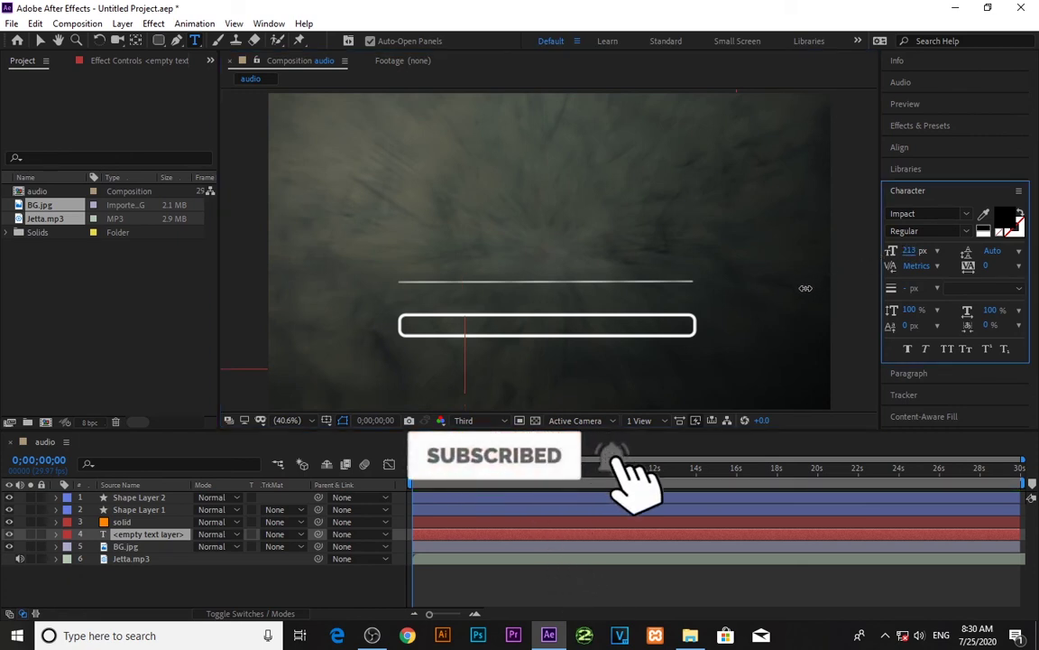
pyautogui.click(460, 371)
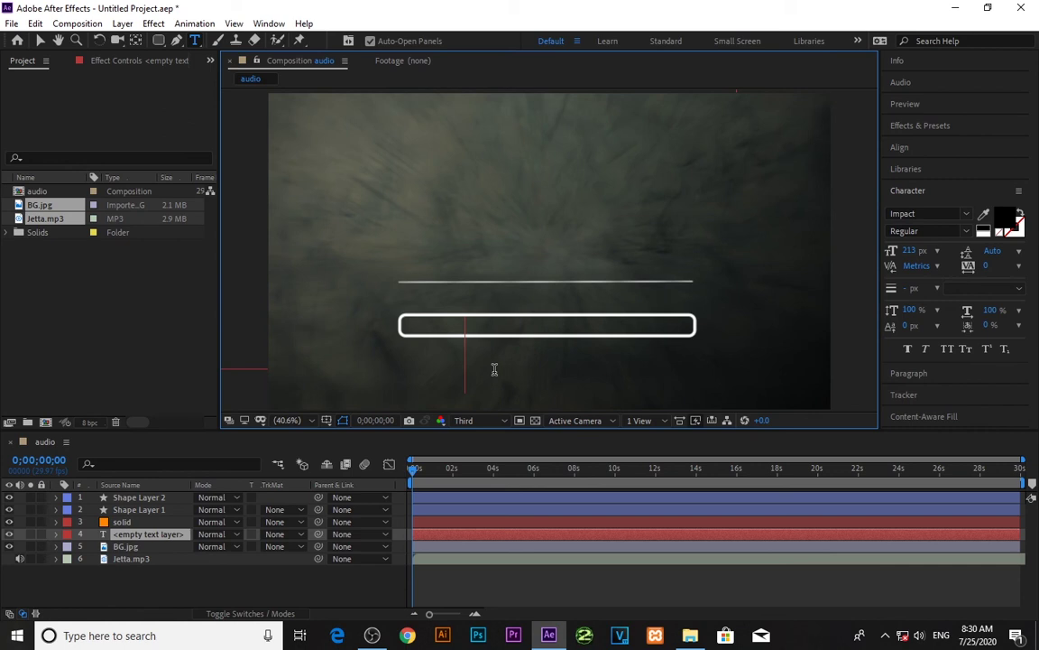
pyautogui.write('00')
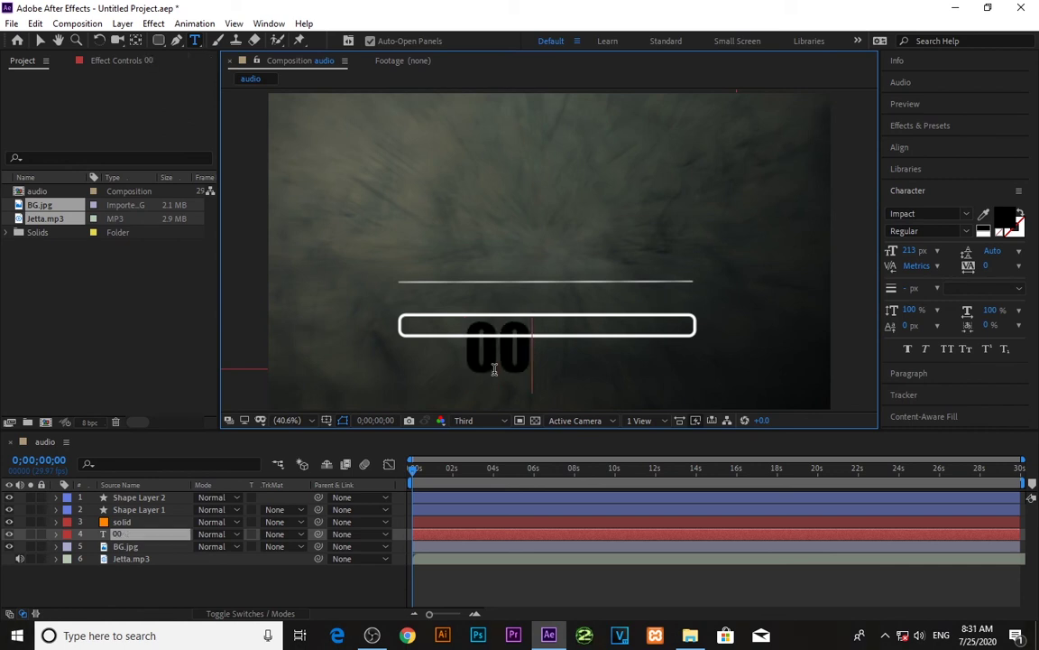
pyautogui.write(':00')
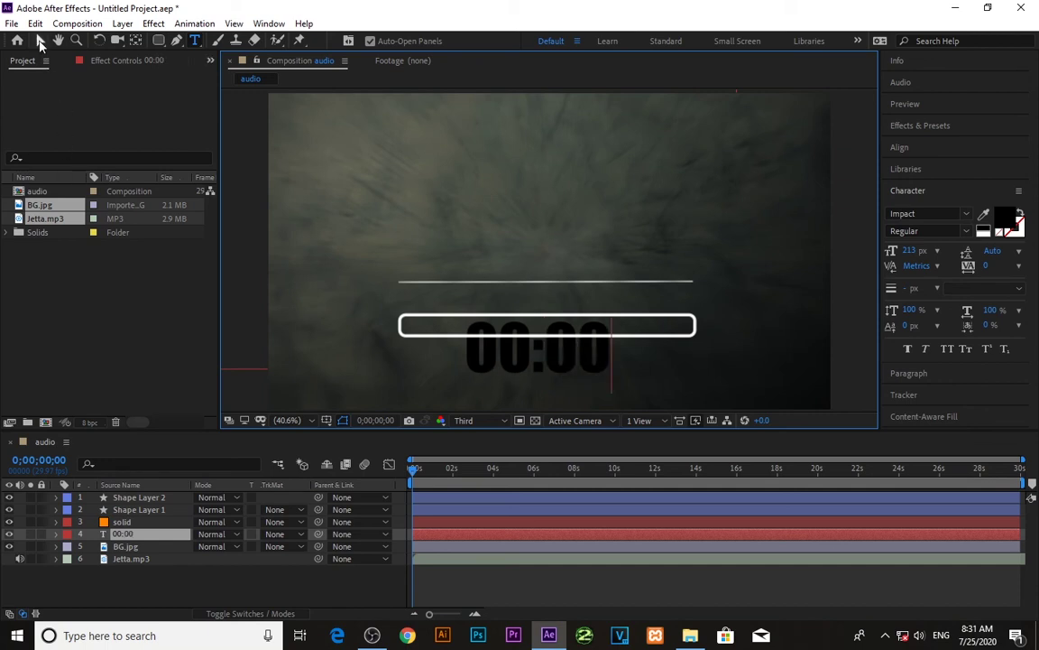
# Change the fill color of the whole 00:00 text to white (FFFFFF)
pyautogui.moveTo(415, 334); pyautogui.dragTo(781, 302)
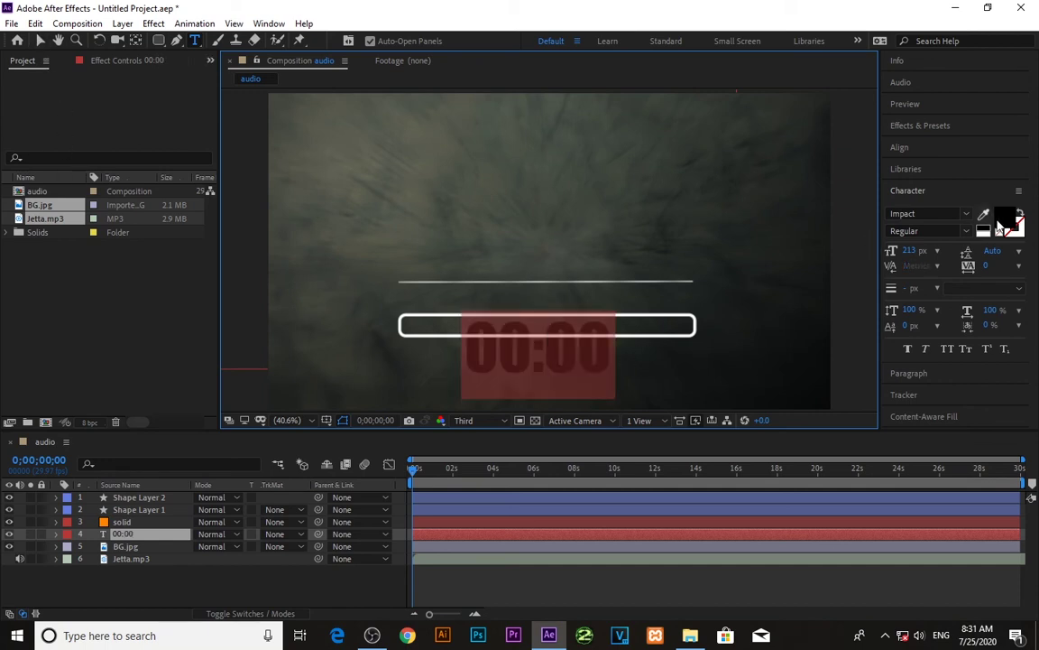
pyautogui.click(1004, 219)
pyautogui.click(179, 234)
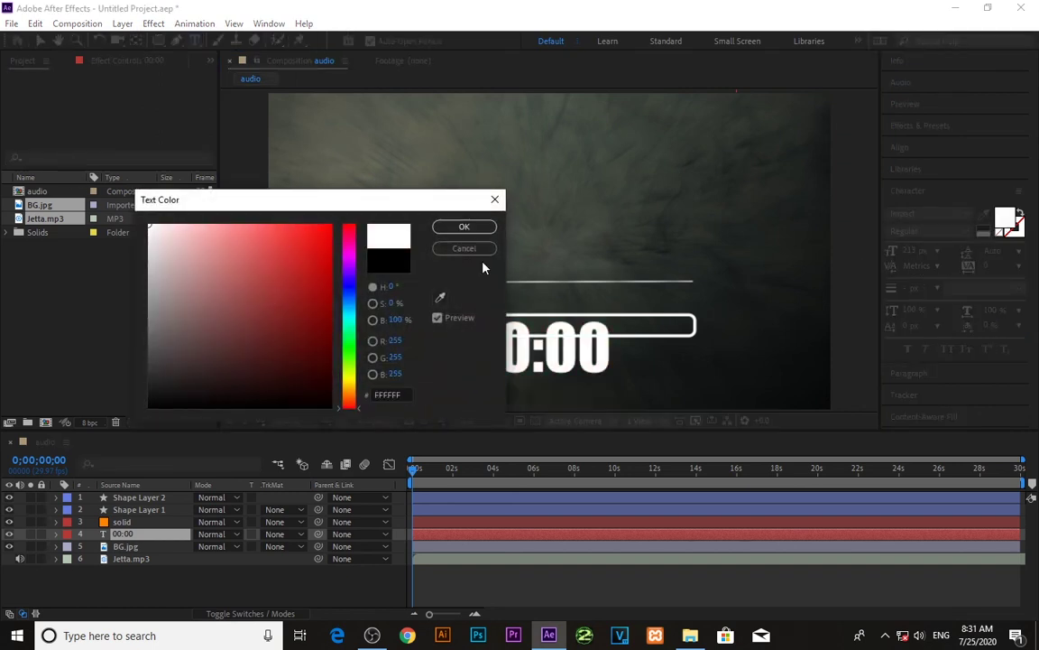
pyautogui.click(464, 226)
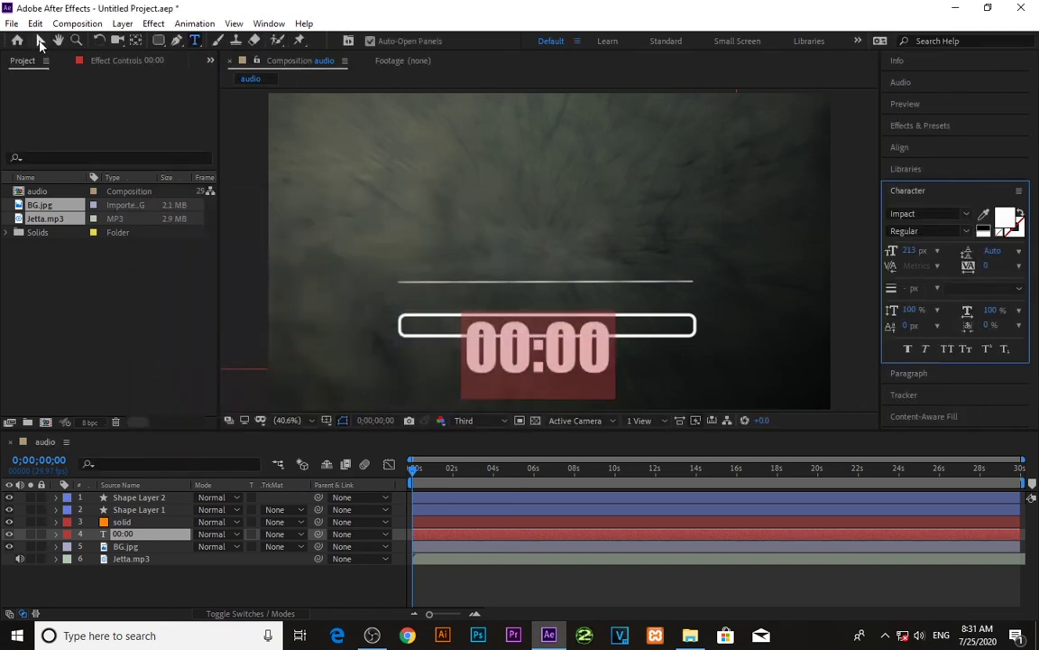
# Scale the 00:00 text down to well under half its size and place it centered beneath the progress bar
pyautogui.click(40, 41)
pyautogui.click(610, 325)
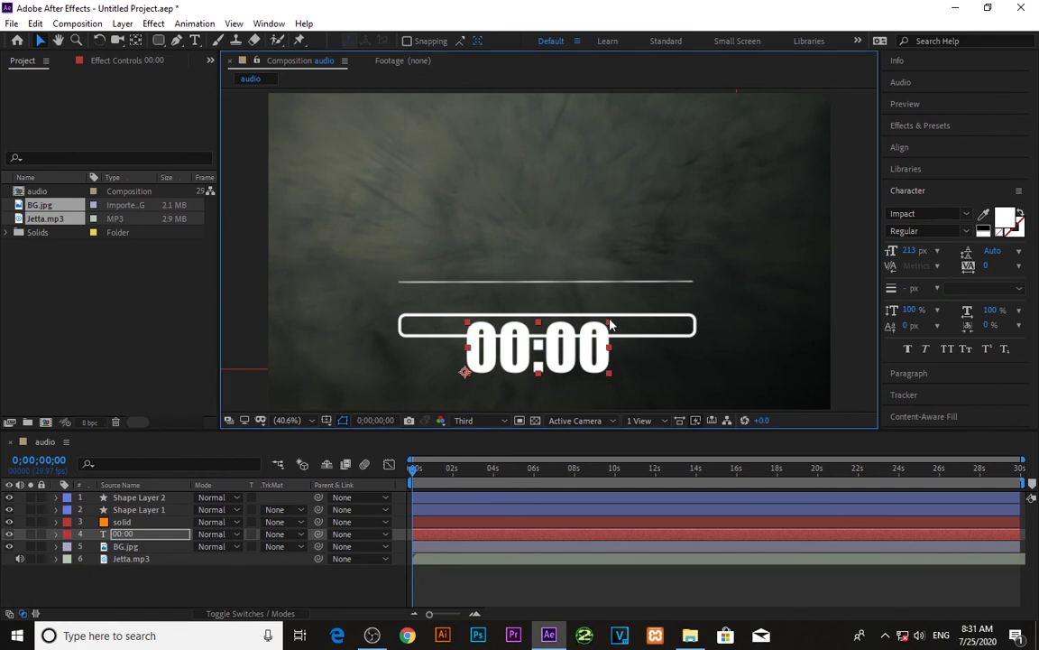
pyautogui.moveTo(610, 325); pyautogui.dragTo(548, 375)
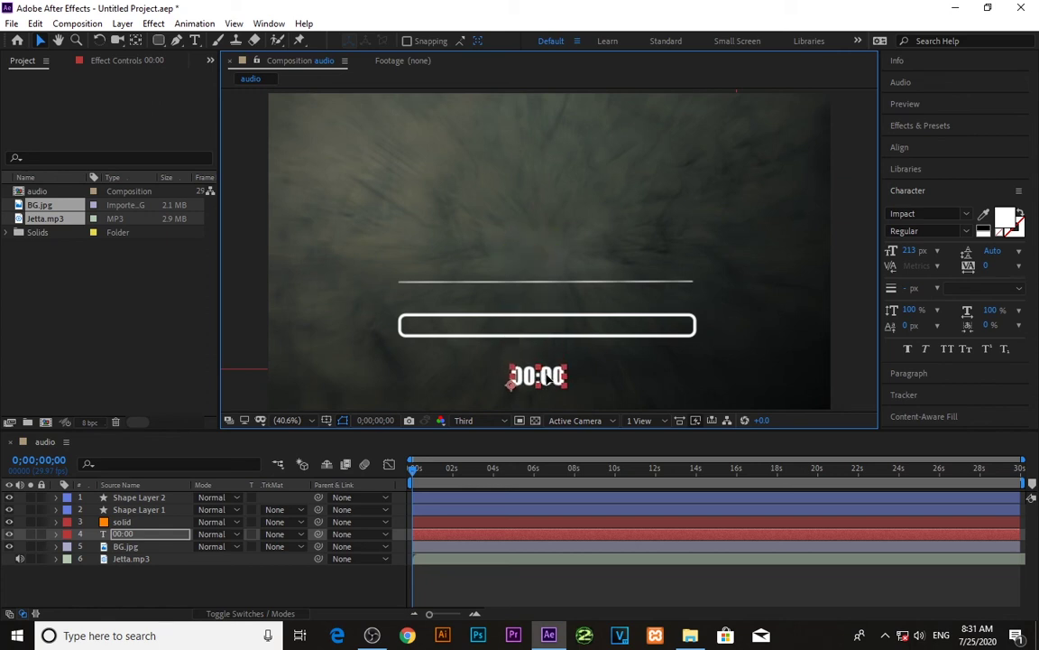
pyautogui.click(648, 394)
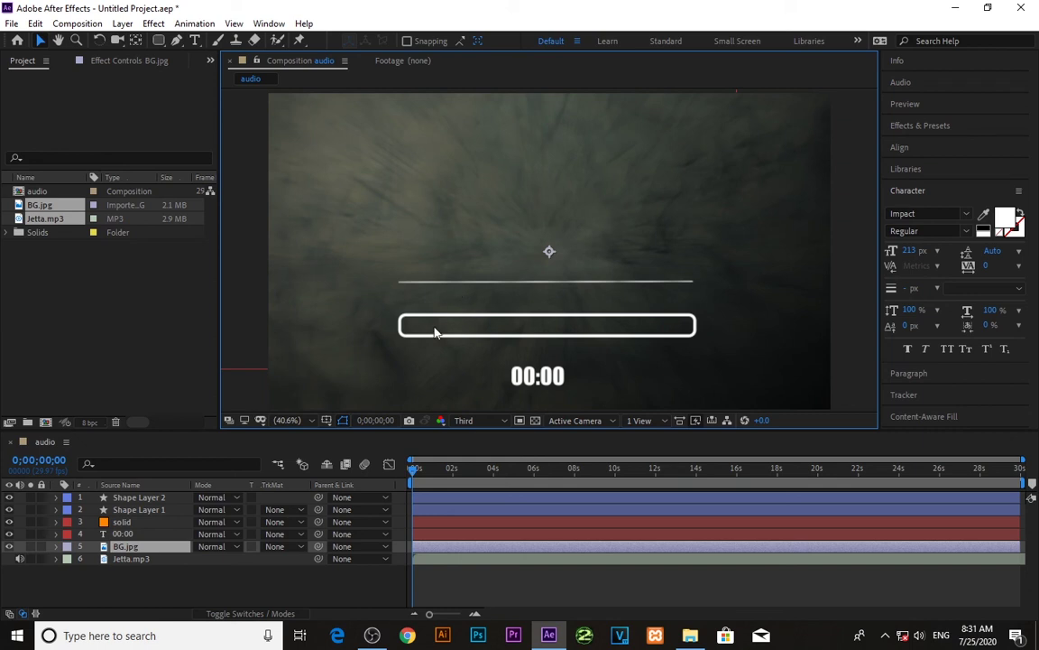
# Expand the Text properties of the 00:00 layer to reveal Source Text
pyautogui.click(476, 325)
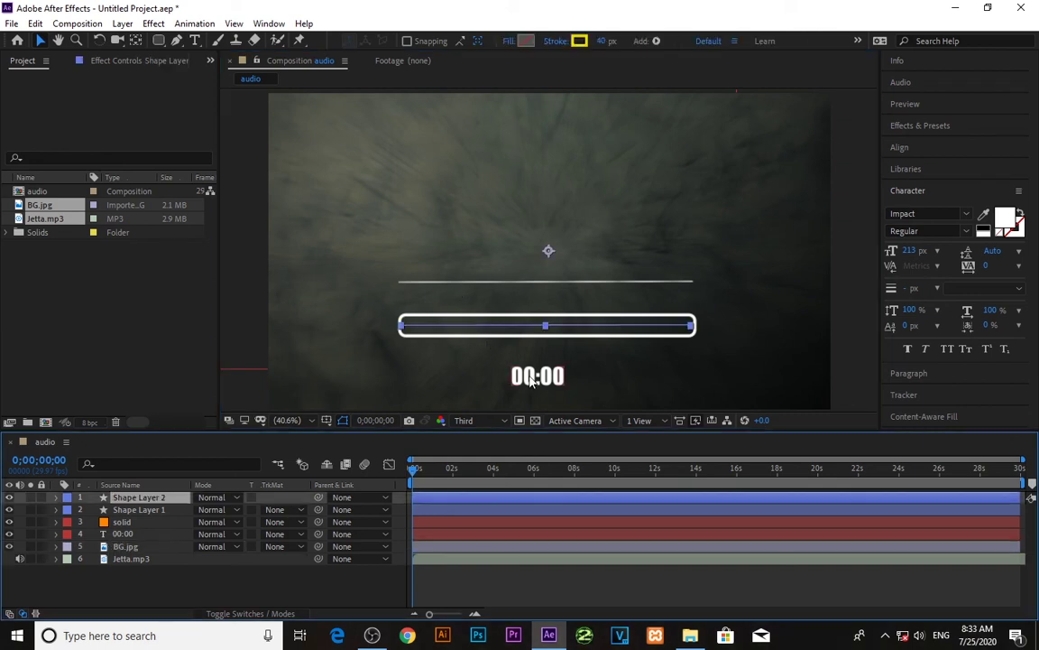
pyautogui.click(532, 379)
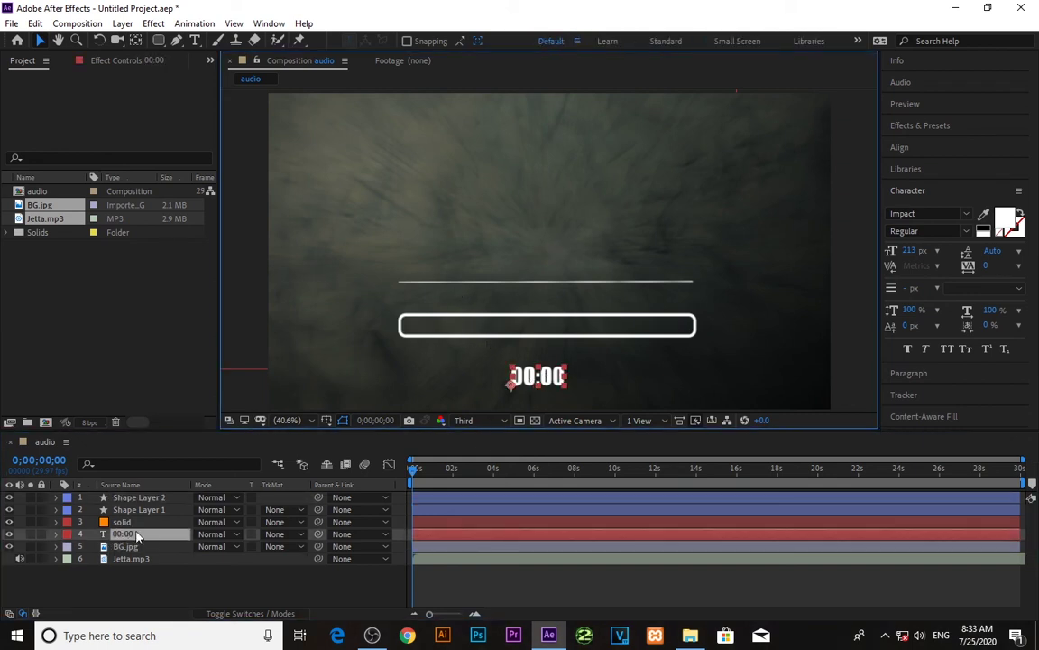
pyautogui.click(55, 534)
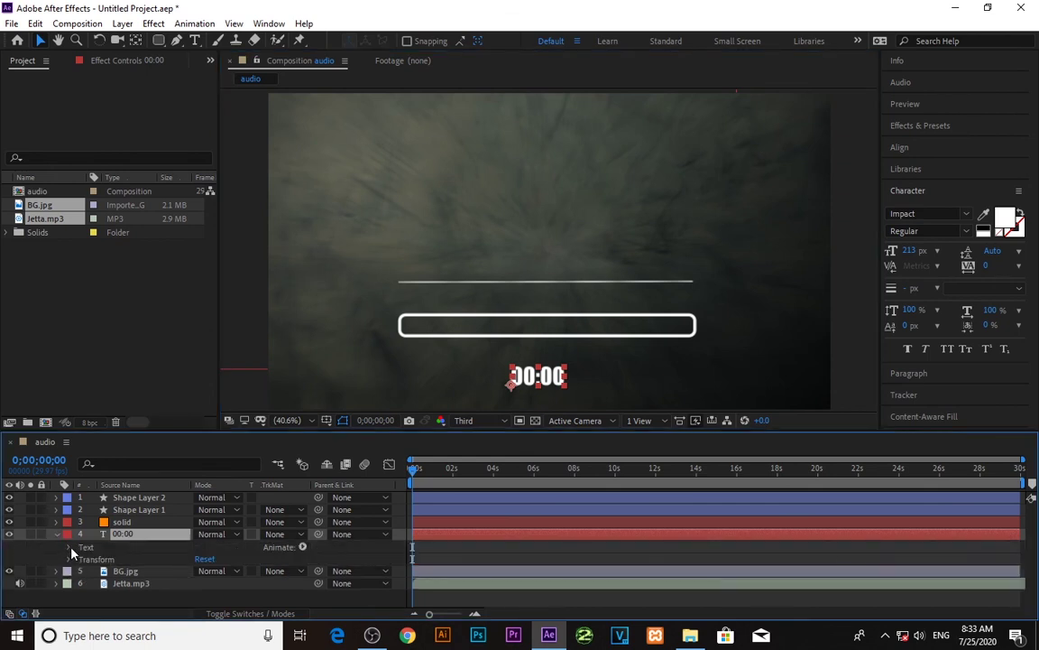
pyautogui.click(70, 547)
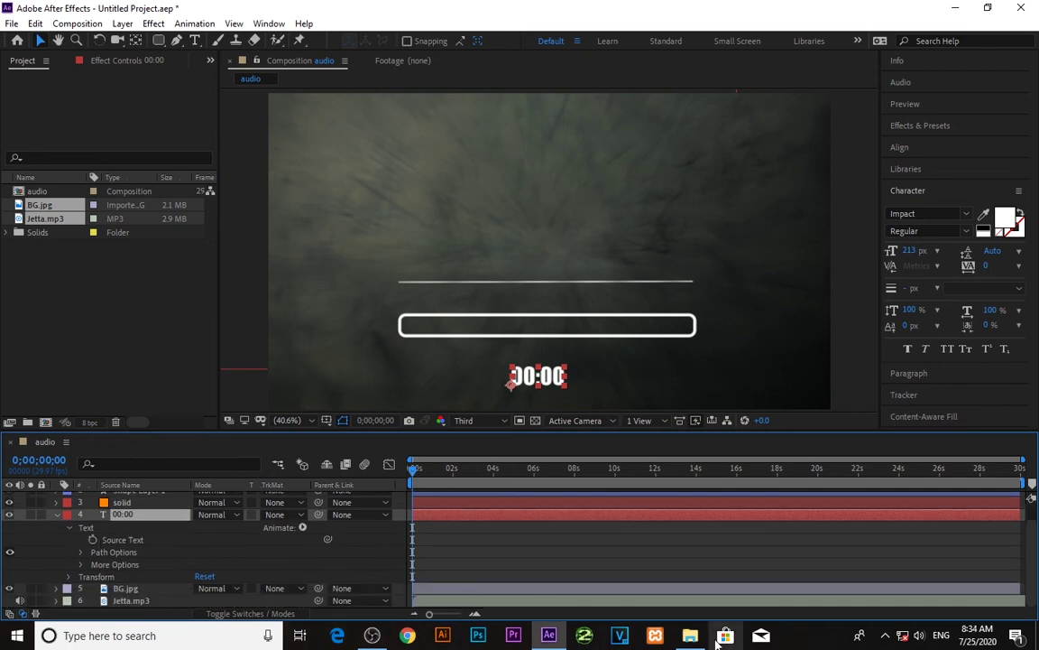
# Open the time text file from the Audio S folder in Notepad and copy its entire minutes-and-seconds expression
pyautogui.click(690, 641)
pyautogui.doubleClick(435, 228)
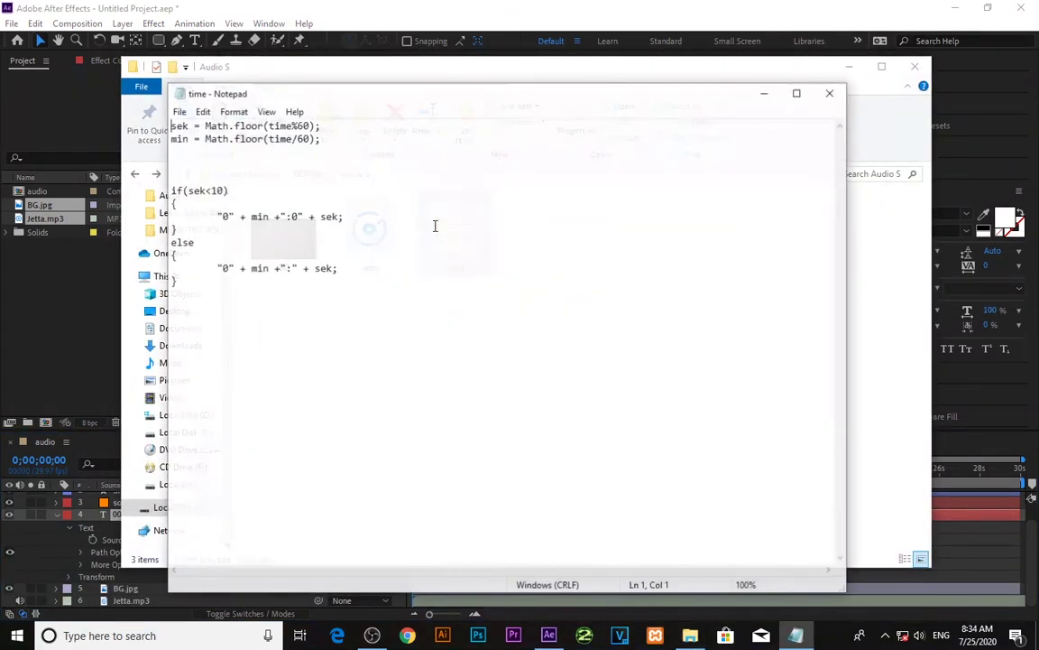
pyautogui.moveTo(342, 283); pyautogui.dragTo(150, 105)
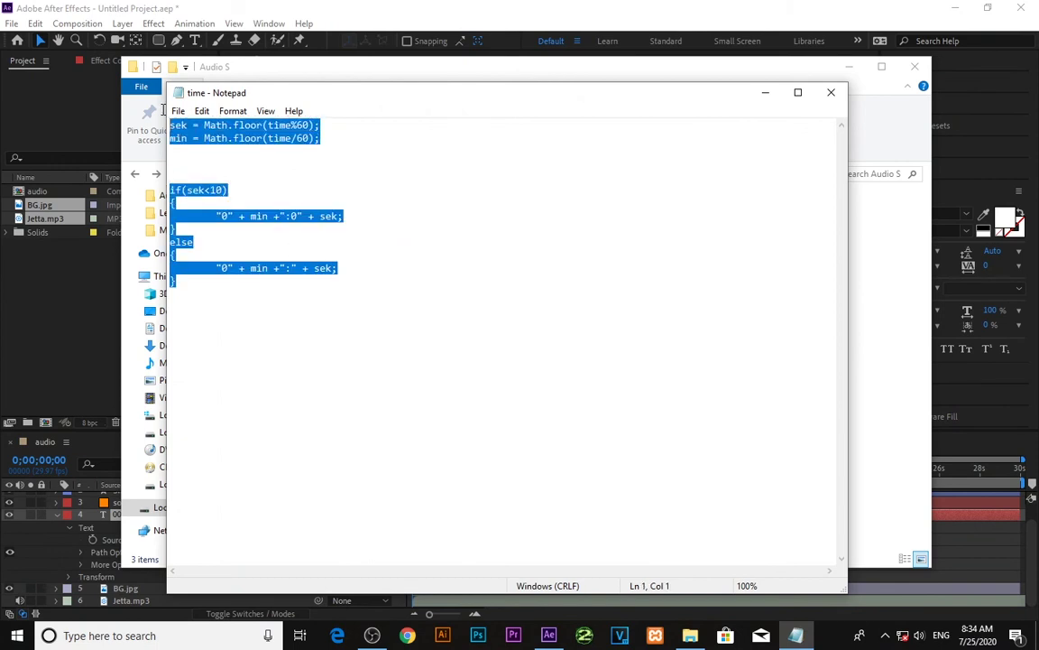
pyautogui.rightClick(206, 142)
pyautogui.click(264, 184)
pyautogui.click(483, 273)
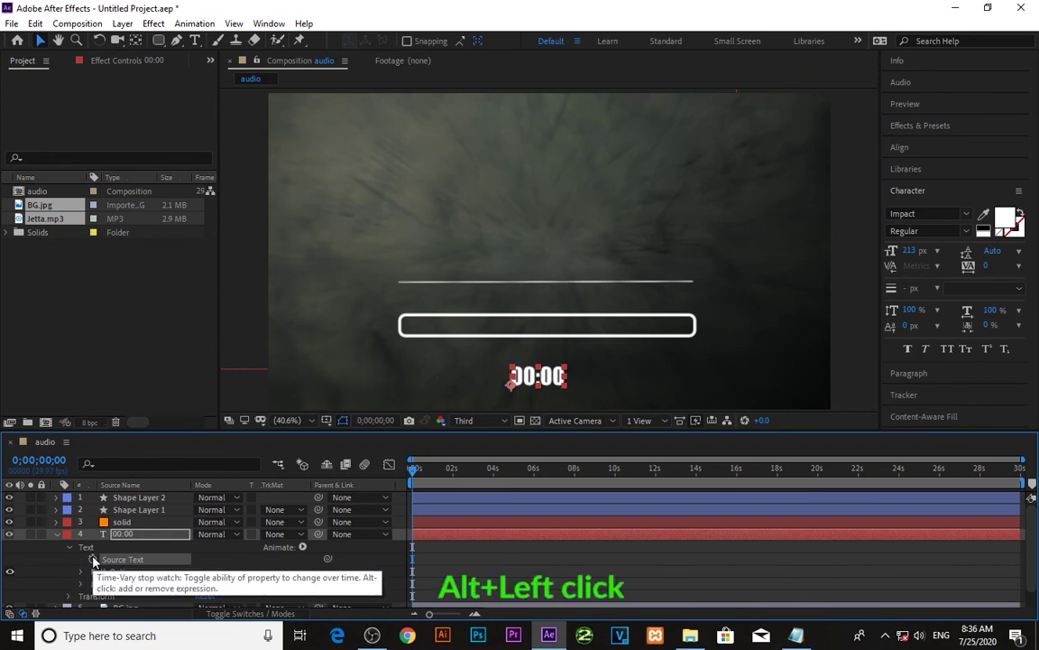
# Back in After Effects, add an expression to the 00:00 layer's Source Text and replace the default with the copied time code
pyautogui.keyDown('alt'); pyautogui.click(93, 560); pyautogui.keyUp('alt')
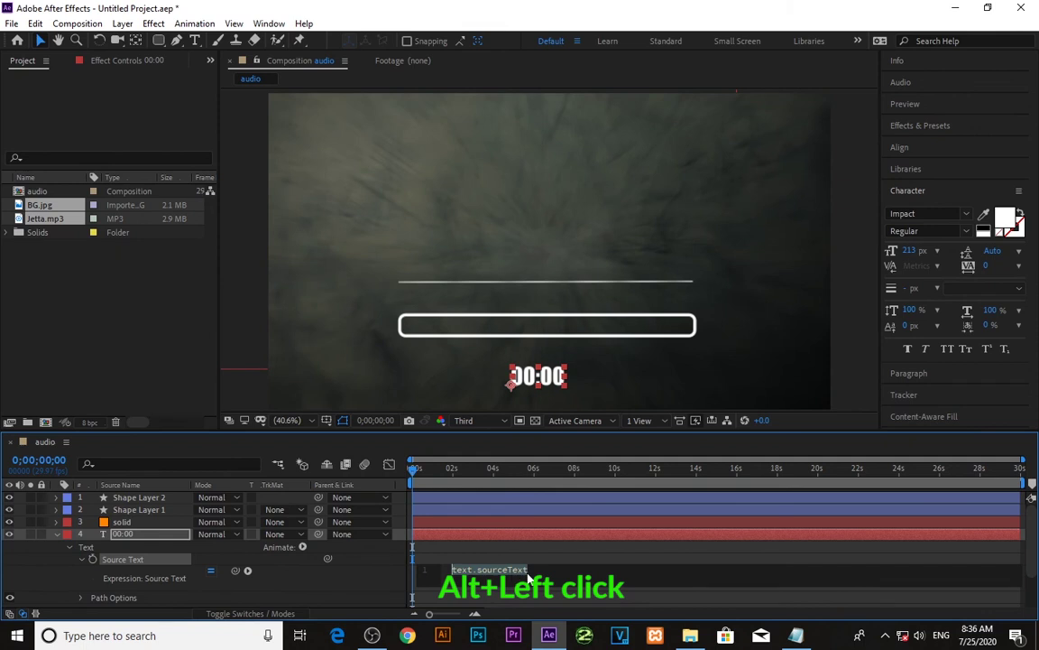
pyautogui.hotkey('ctrl', 'v')
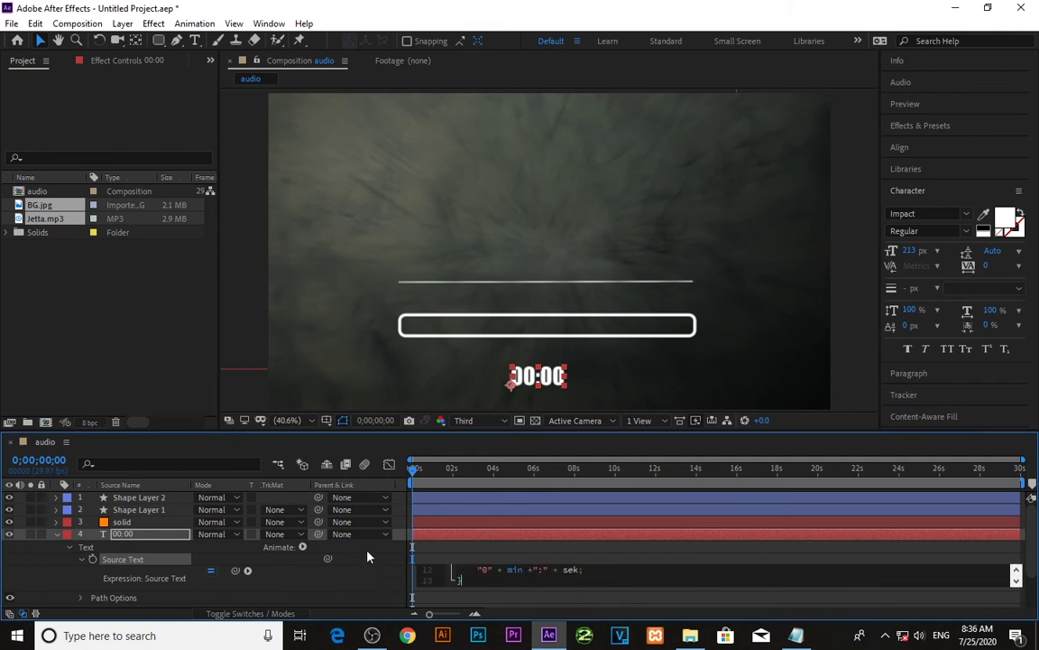
pyautogui.click(367, 555)
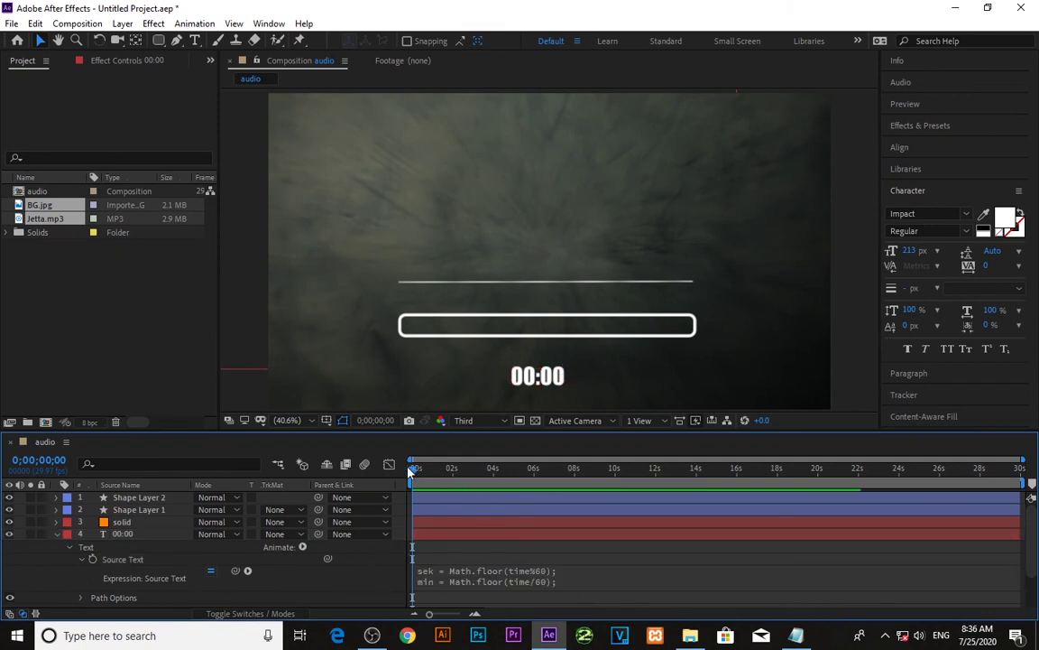
# Play the composition to preview the running timer with the progress bar, and return to the beginning of the timeline
pyautogui.press('space')
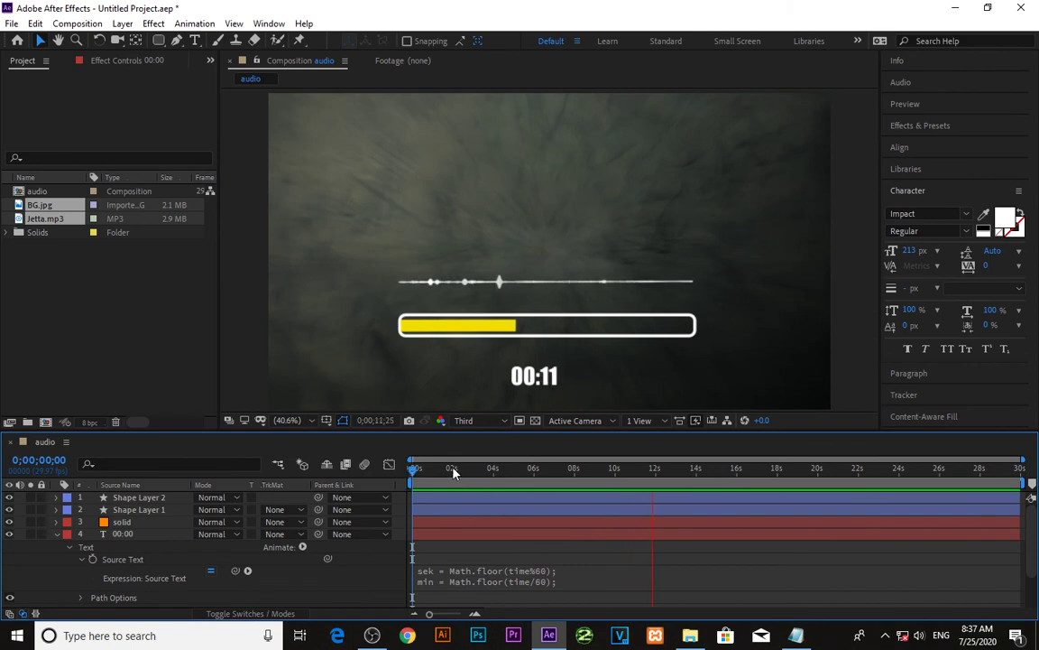
pyautogui.click(452, 471)
pyautogui.moveTo(448, 471); pyautogui.dragTo(407, 469)
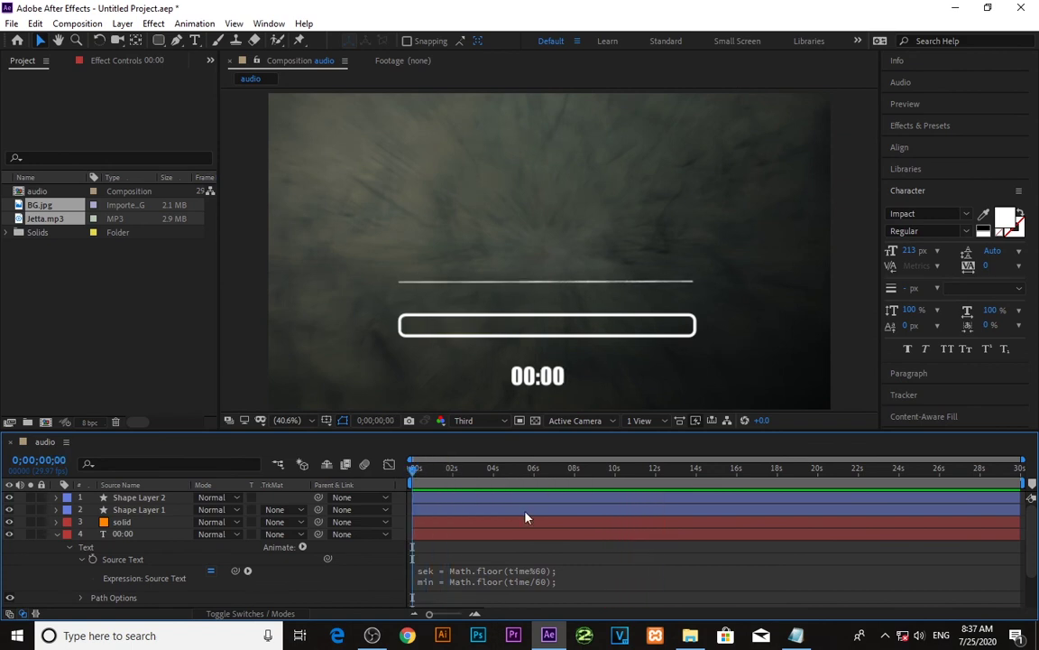